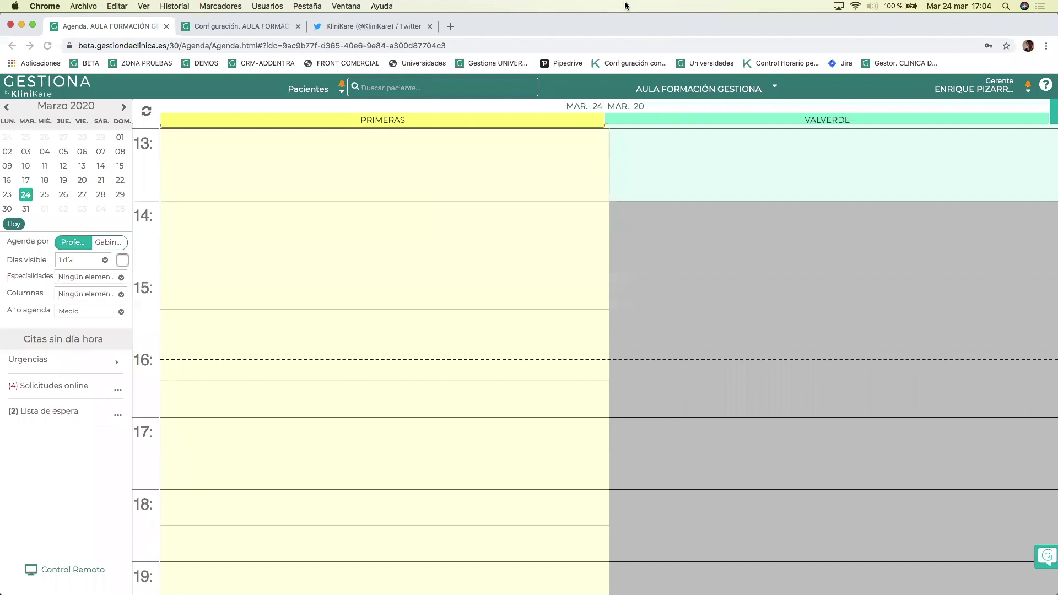
View the KliniKare Twitter profile's latest tweet about the agenda training, then return to the clinic configuration.
left_click(342, 26)
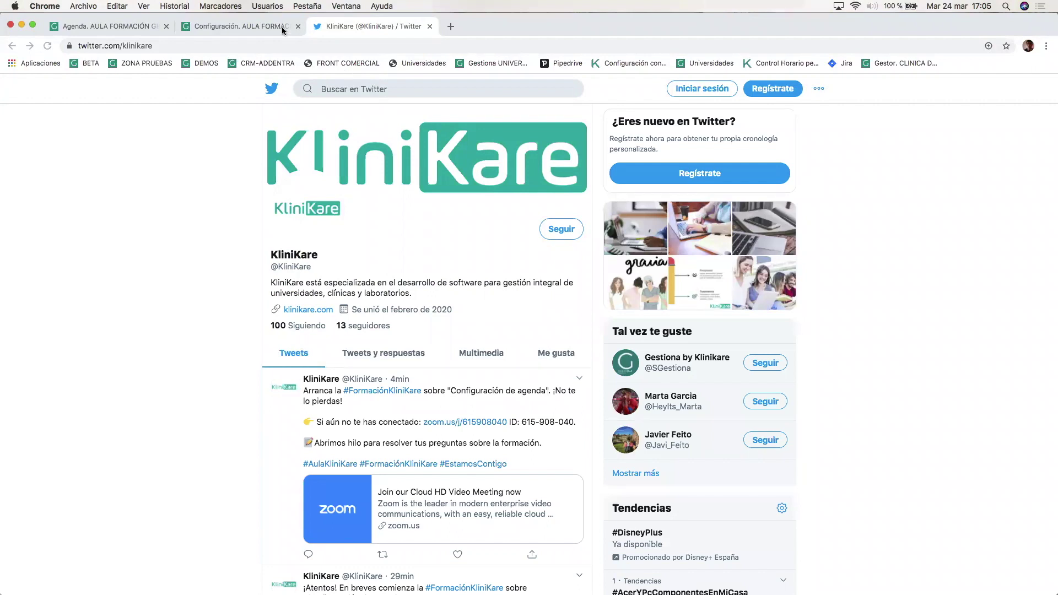
left_click(234, 28)
left_click(112, 27)
left_click(228, 27)
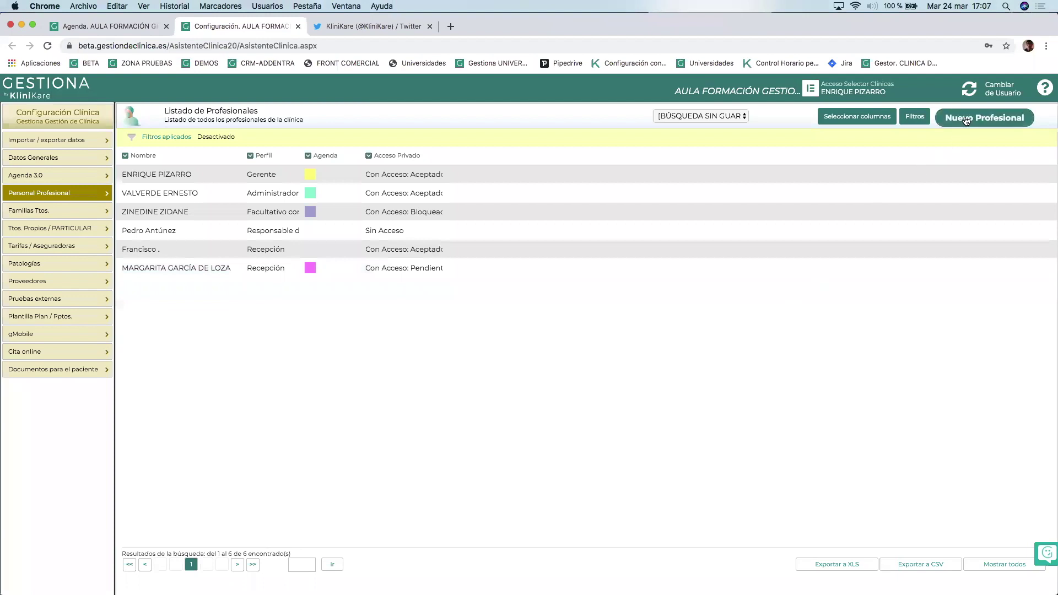
Start a new professional so the Nuevo Profesional profile list appears.
left_click(992, 118)
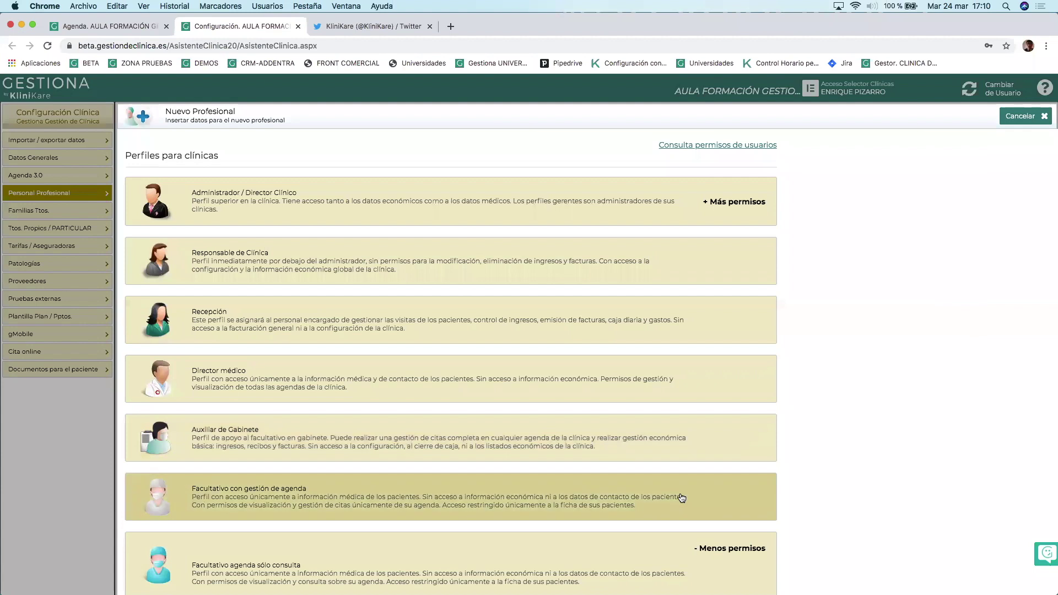
Select the Responsable de Clínica profile for the new professional.
scroll(680, 497, "down", 1)
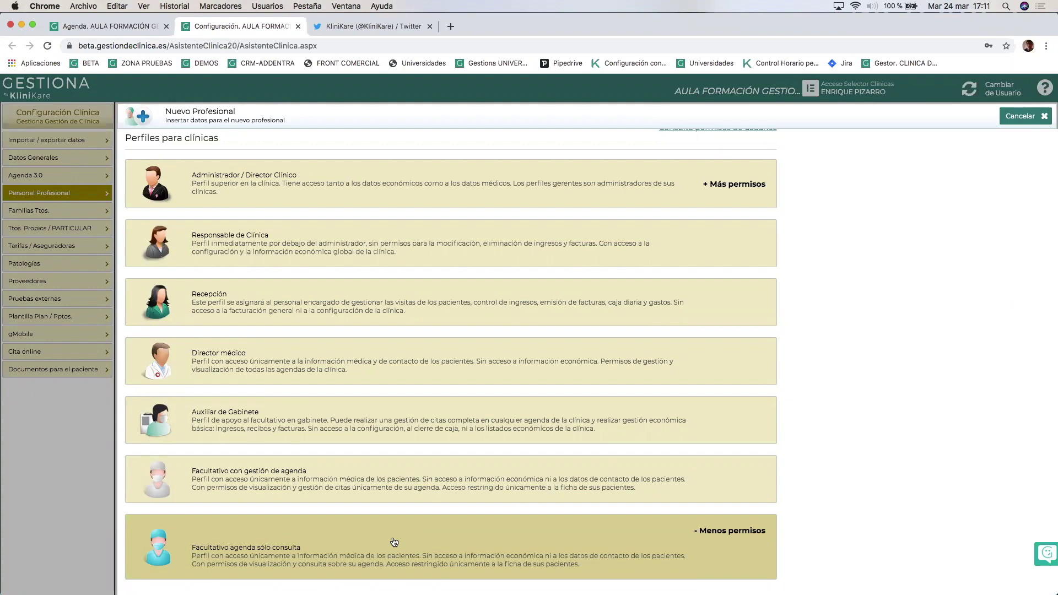
left_click(350, 238)
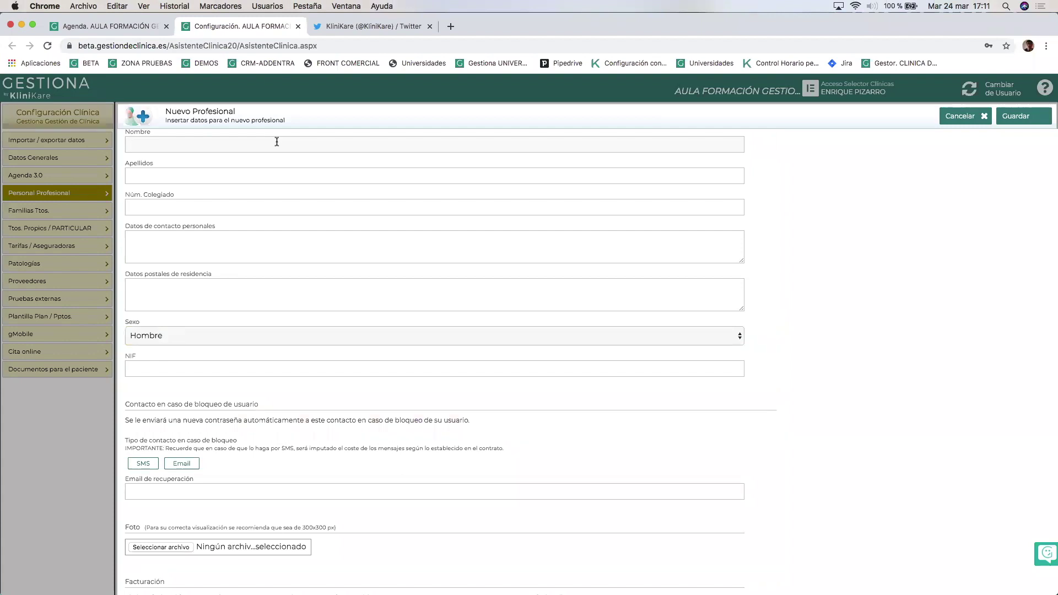
Enter Nombre 'Formación' and Apellidos 'Agenda', leaving Sexo as Hombre.
type("Formación")
left_click(132, 176)
type("Agenda")
left_click(203, 206)
left_click(248, 244)
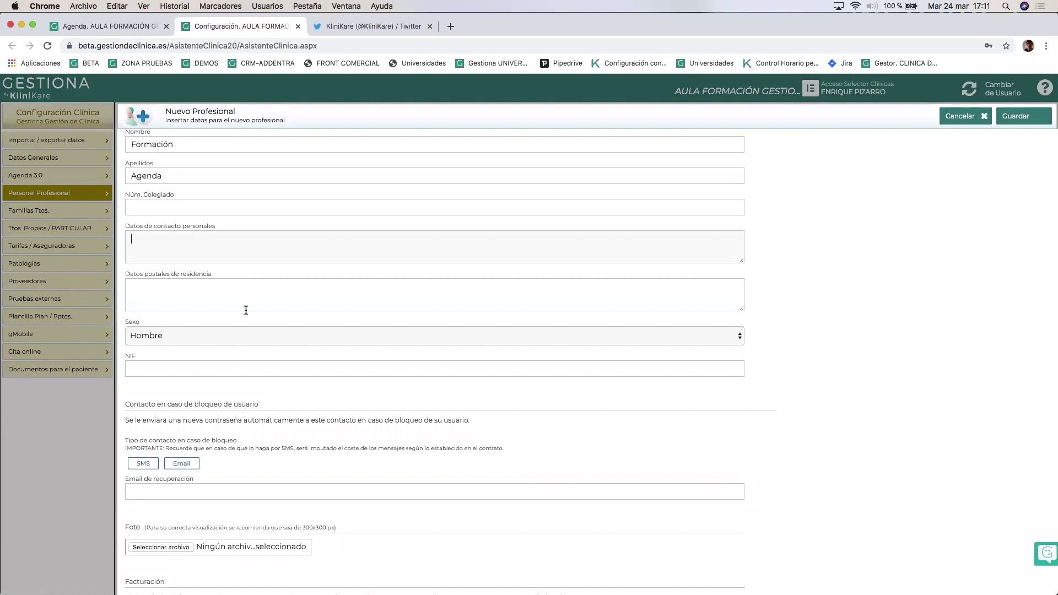
left_click(210, 338)
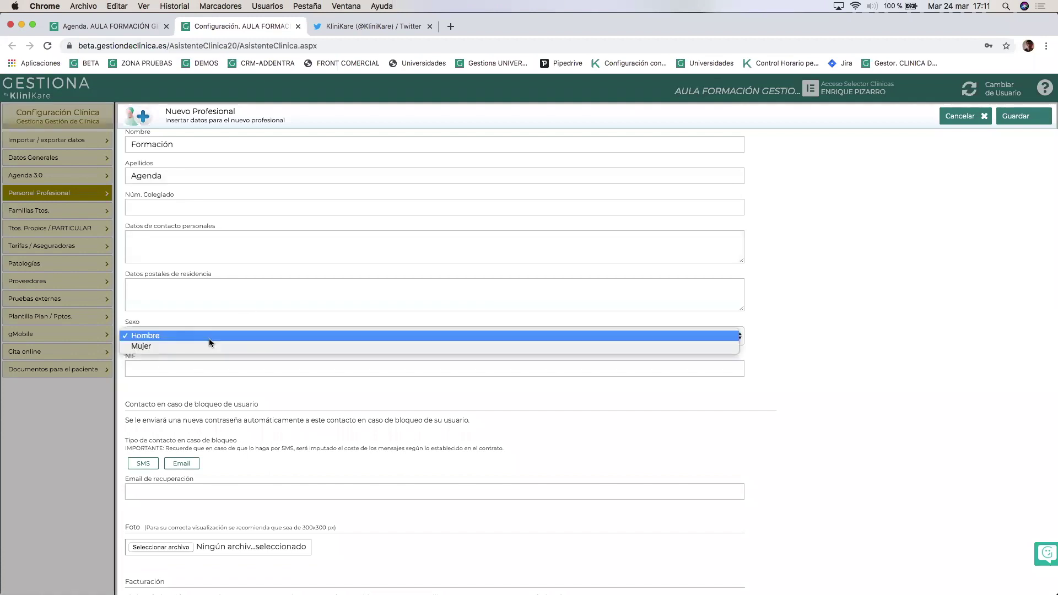
left_click(209, 338)
left_click(197, 369)
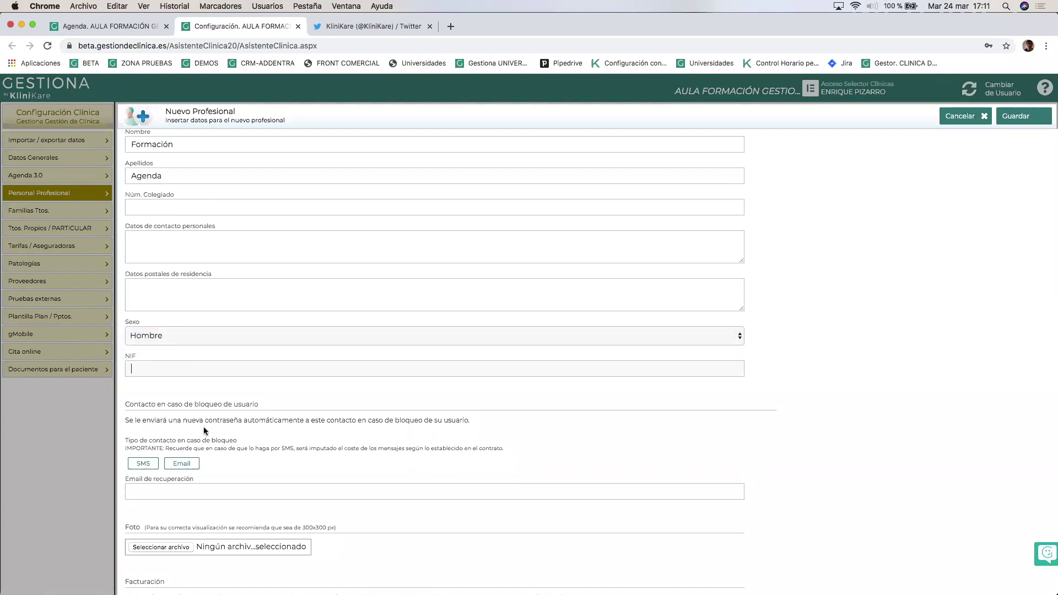
scroll(209, 491, "down", 5)
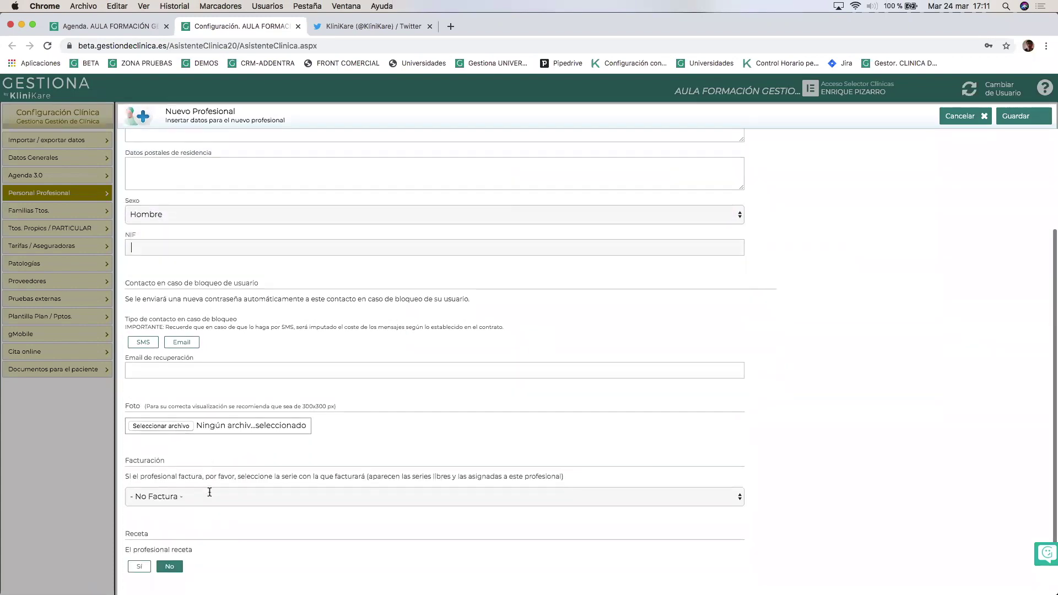
Set the lock-contact type to Email for the new professional.
left_click(166, 326)
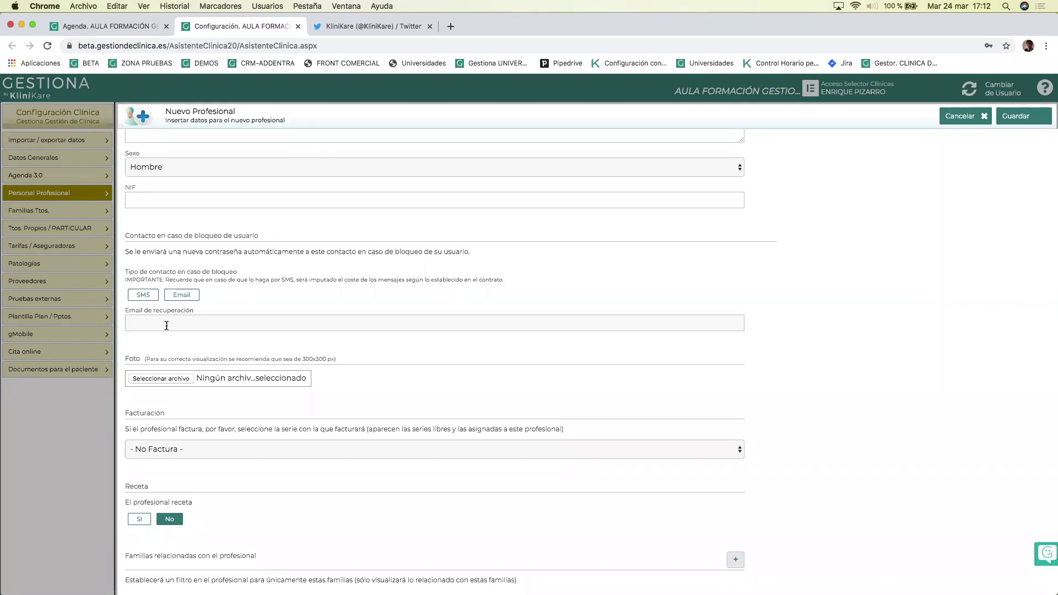
left_click(167, 325)
left_click(164, 323)
left_click(149, 301)
left_click(181, 296)
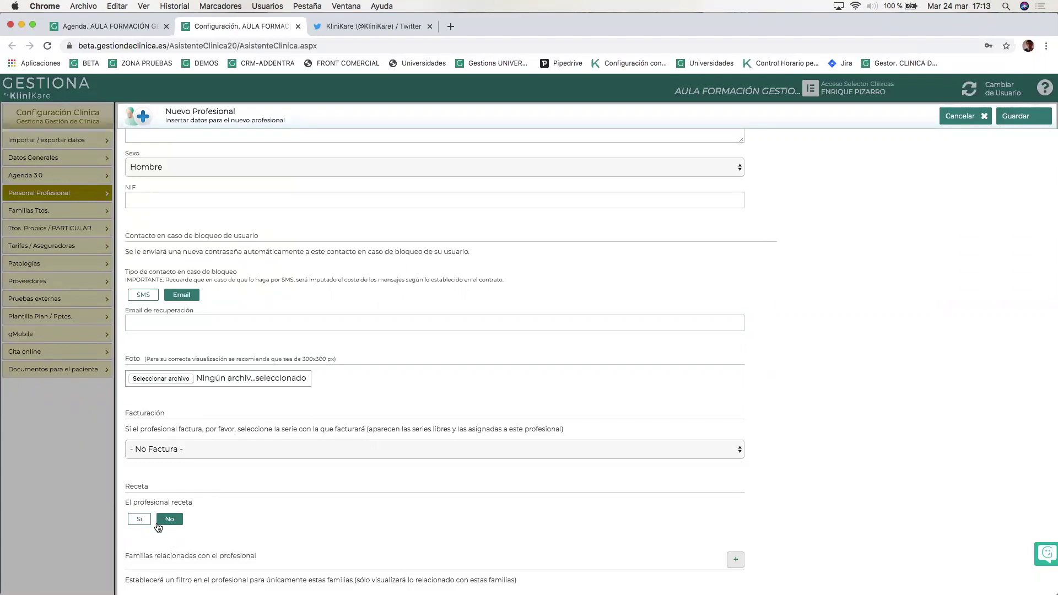
Set Receta to Sí and save the new professional.
left_click(139, 519)
left_click(140, 519)
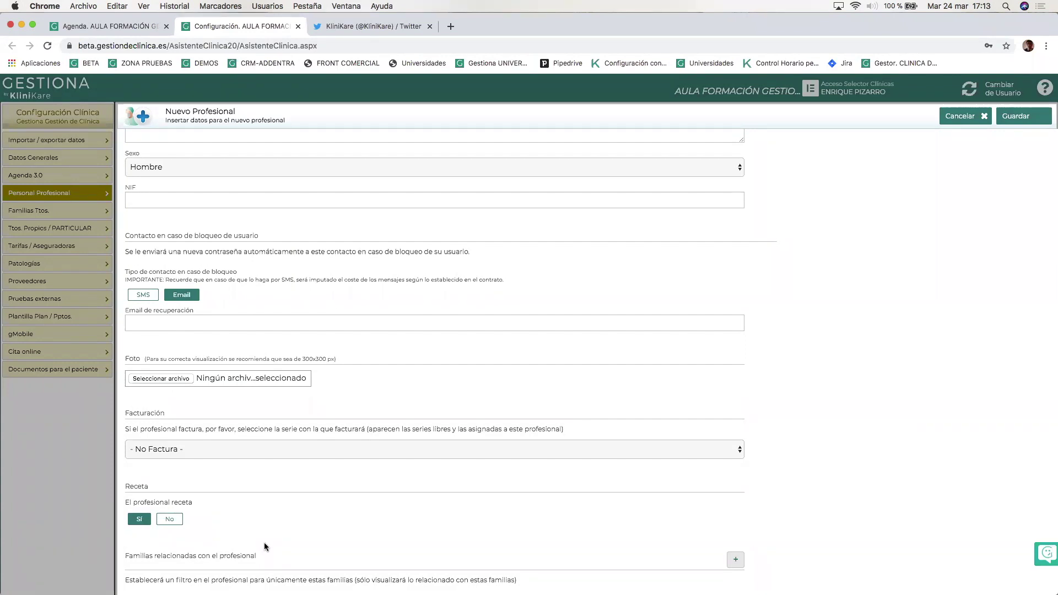
left_click(1019, 113)
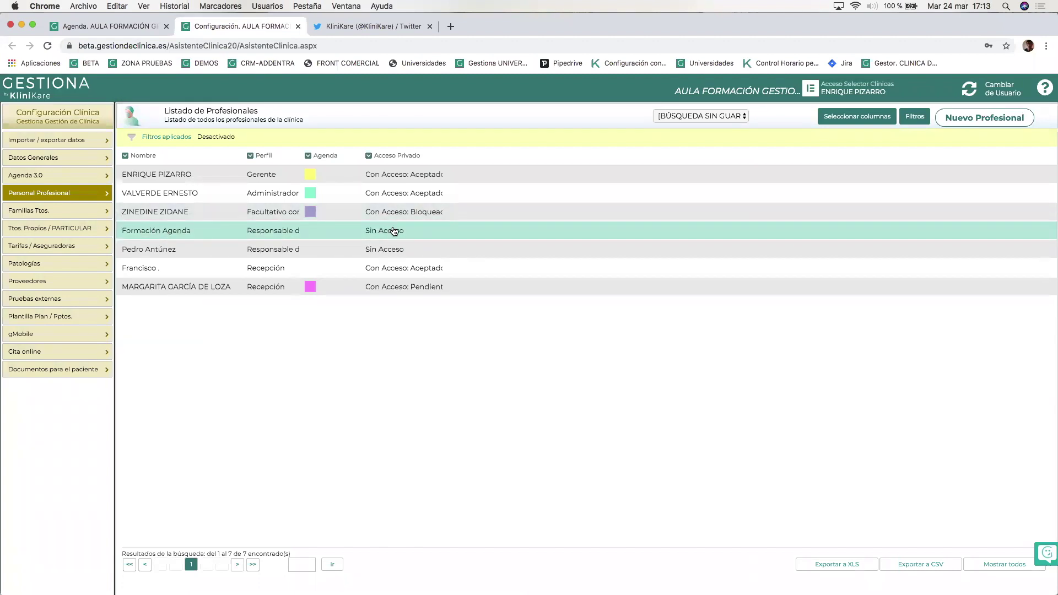
Open the Nuevo Acceso form for the Formación Agenda professional.
left_click(426, 231)
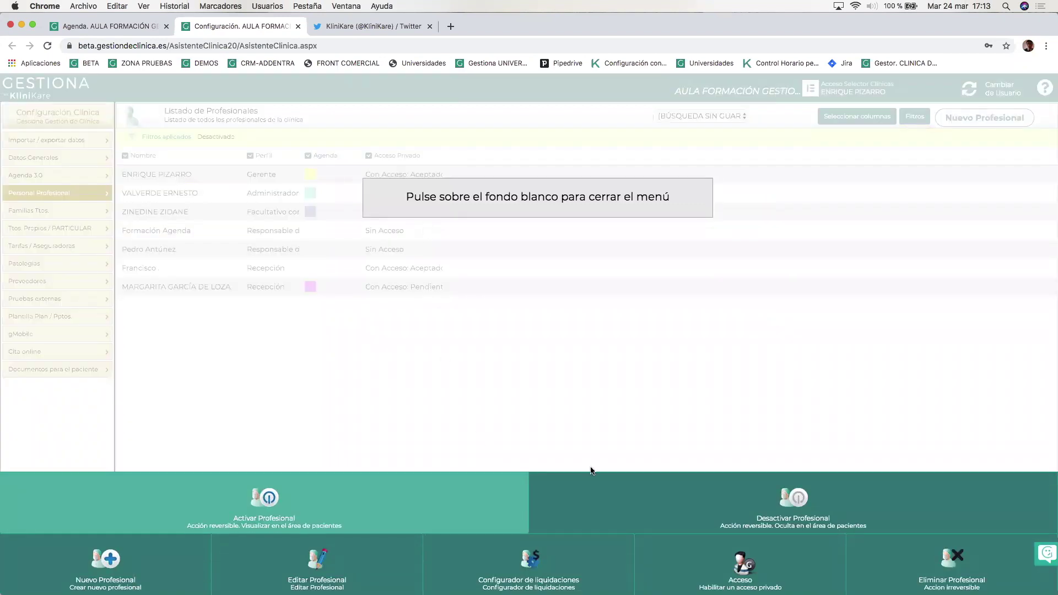
left_click(709, 567)
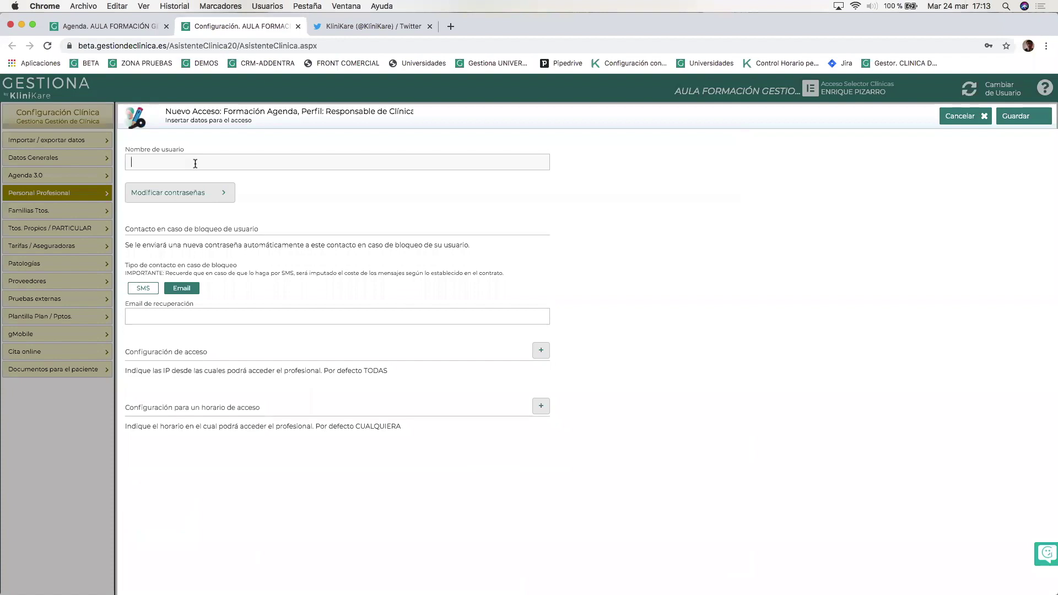
Create access with username 'formacion' and a shown password, then save it.
type("formacion")
left_click(177, 193)
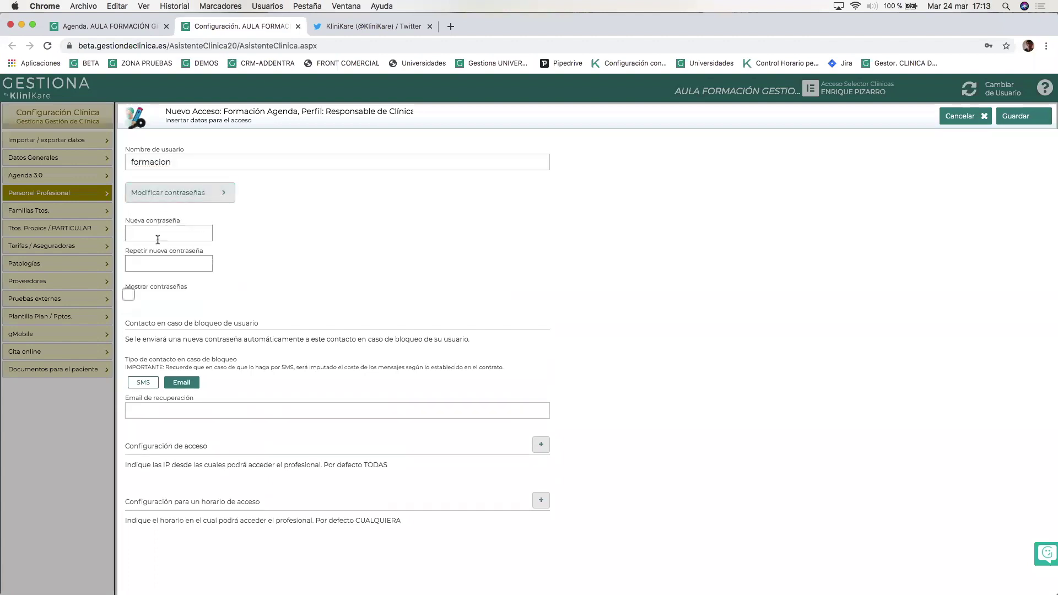
left_click(129, 295)
left_click(151, 234)
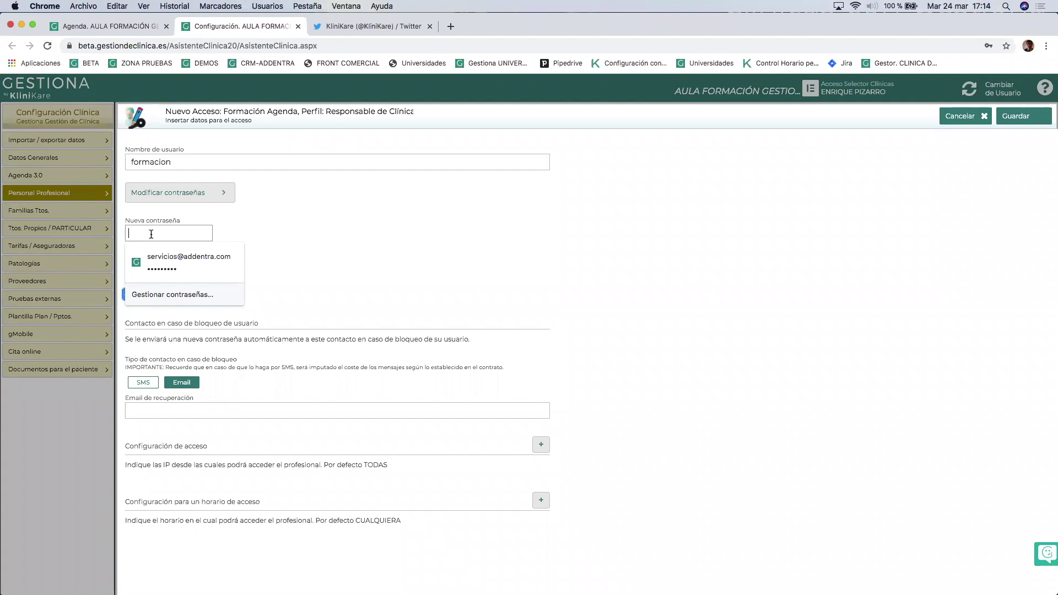
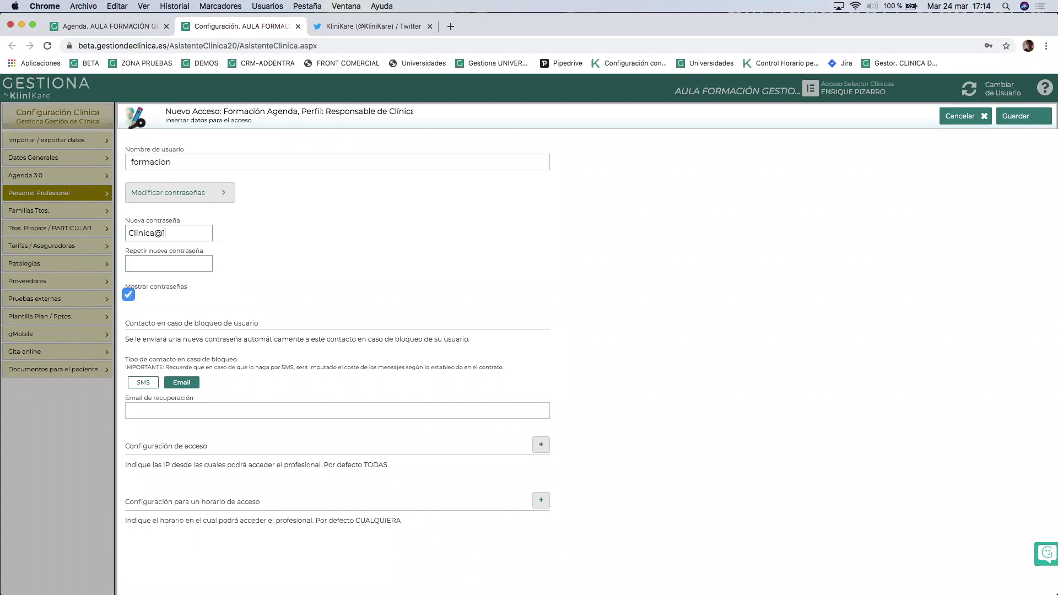
left_click(1015, 120)
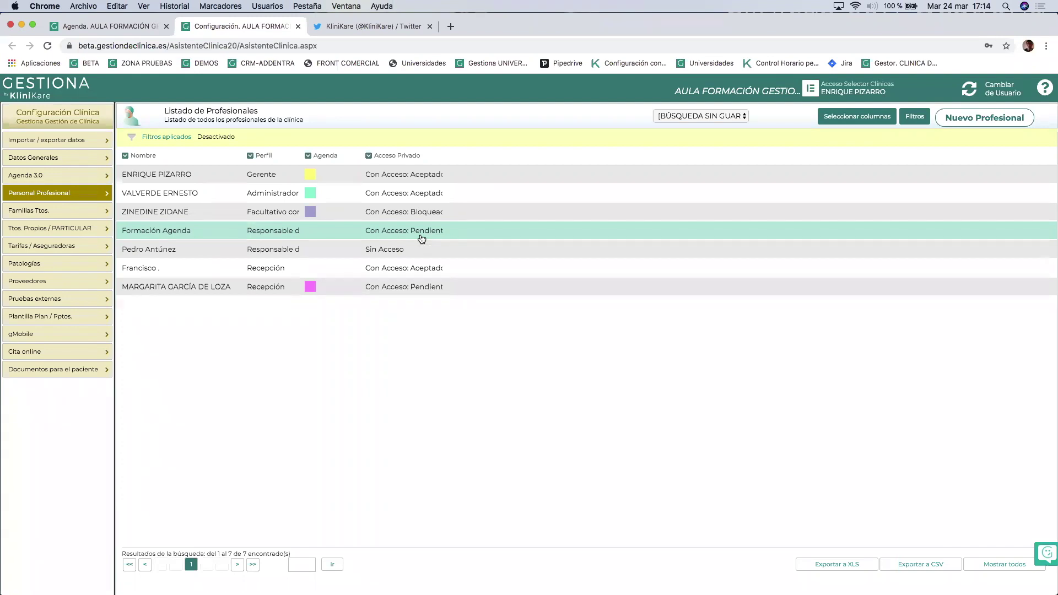
left_click(1046, 50)
Log in to the clinic as the new 'formacion' user in a private window.
left_click(936, 93)
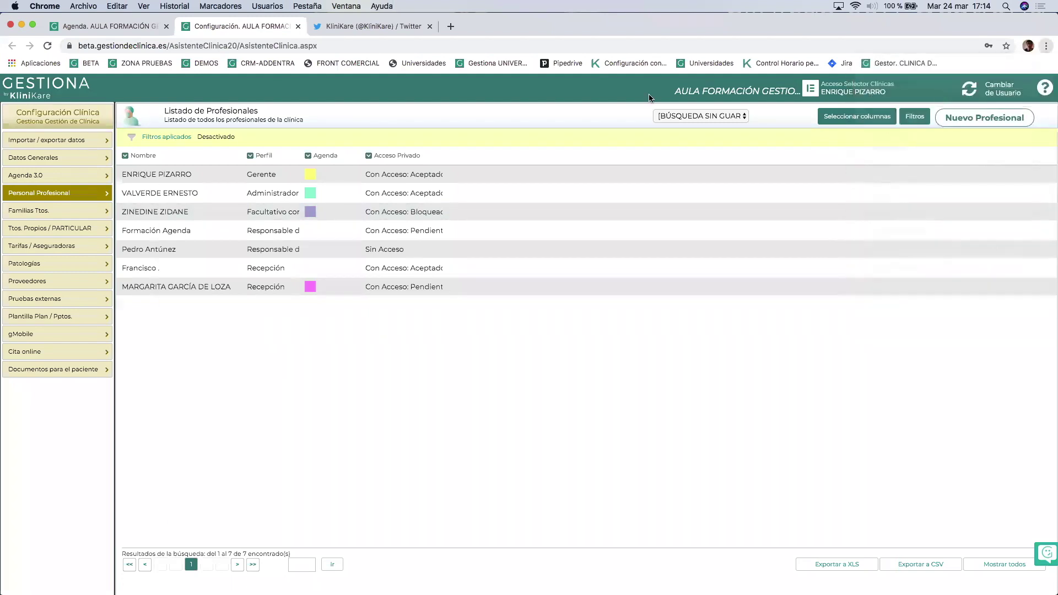
key("Return")
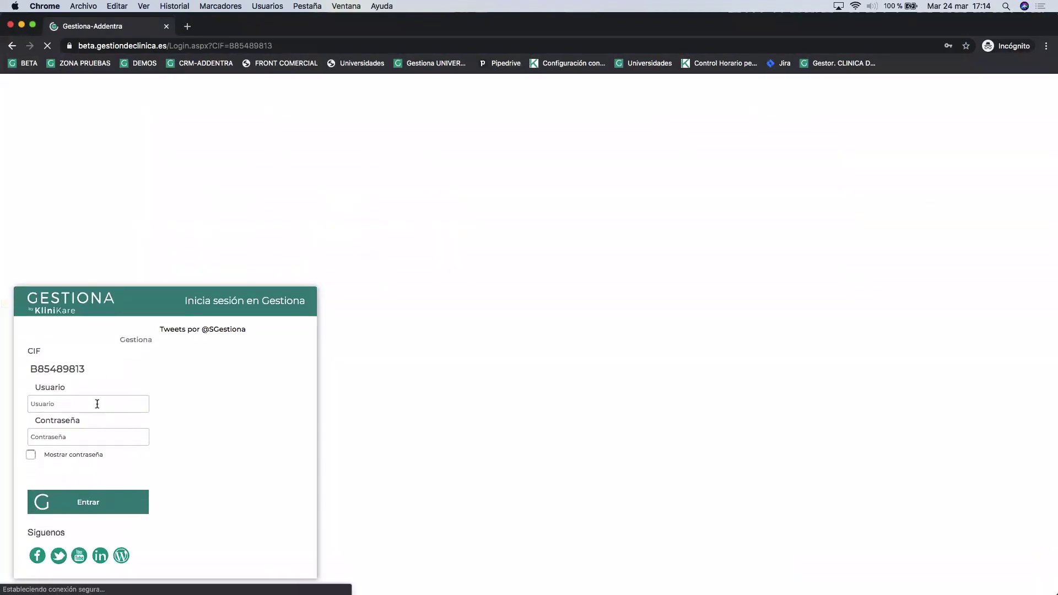
left_click(98, 403)
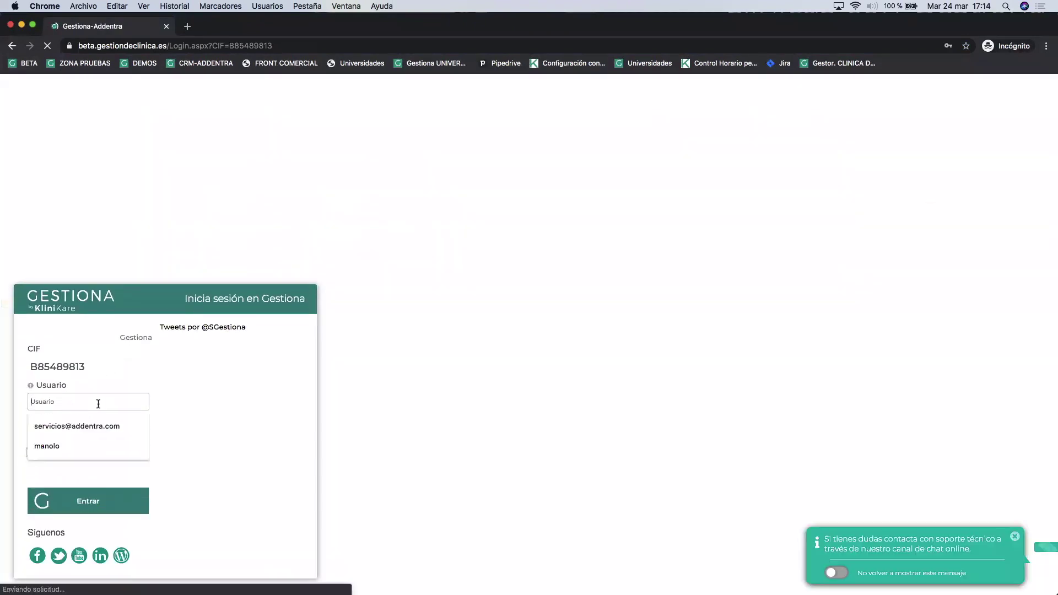
type("formacion")
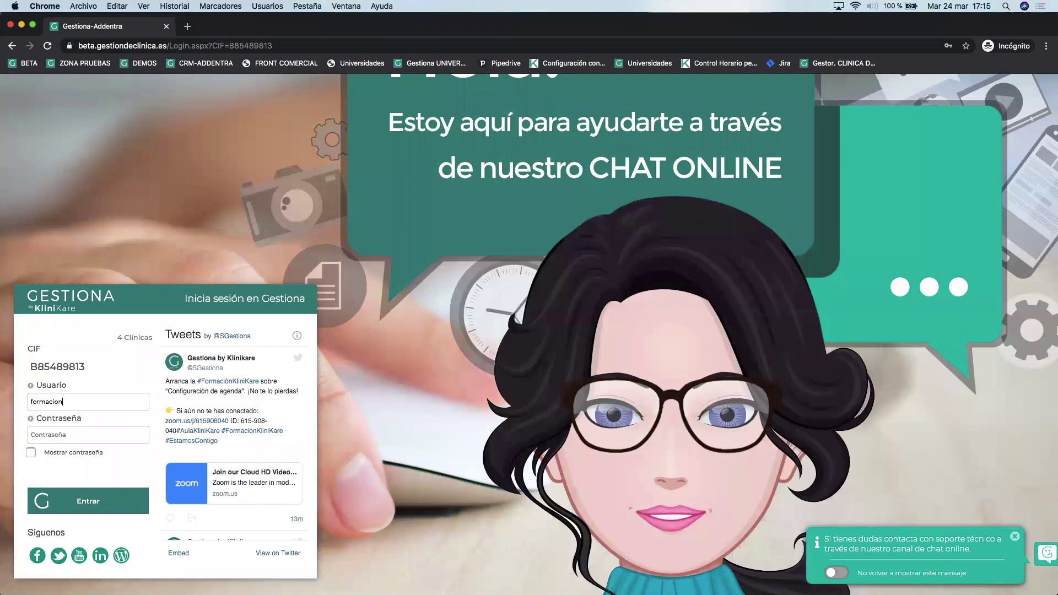
type("•••••••@1")
left_click(31, 452)
left_click(83, 501)
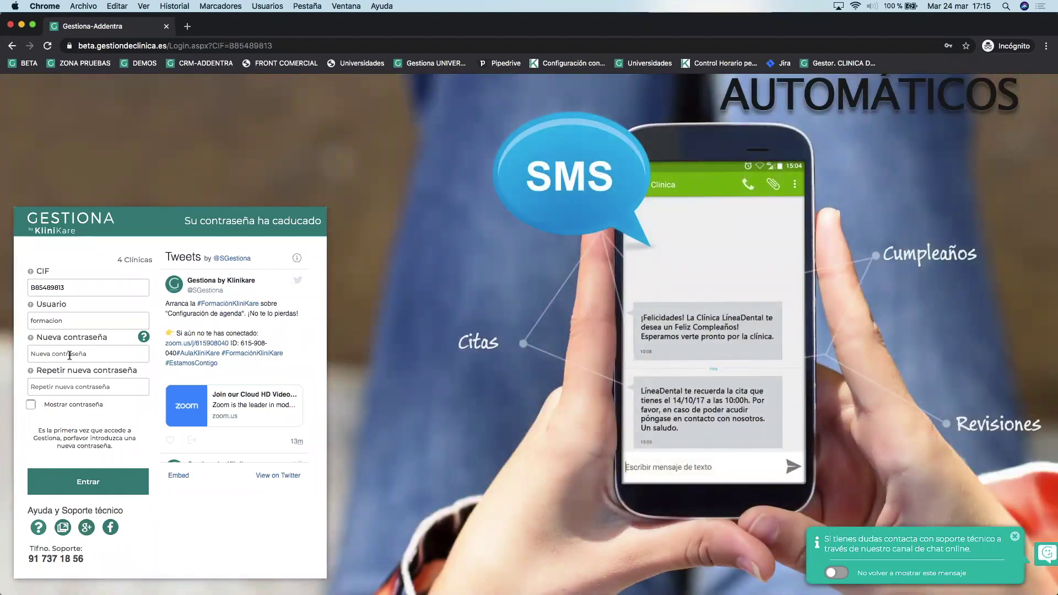
Set the user's new password, skip the recovery method, and minimize the private window.
left_click(69, 354)
type("•••••••••••")
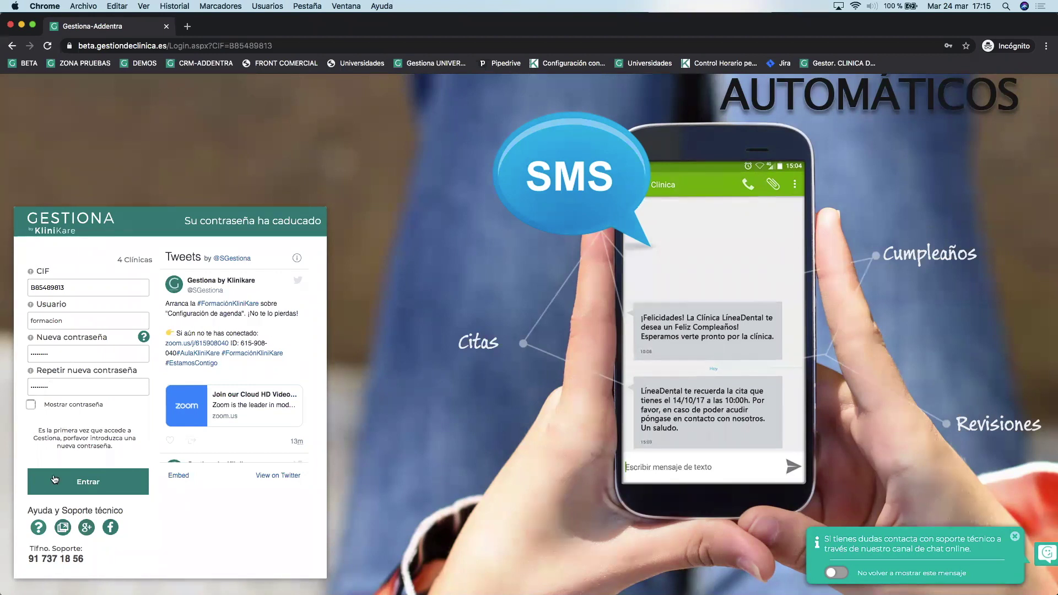
left_click(84, 489)
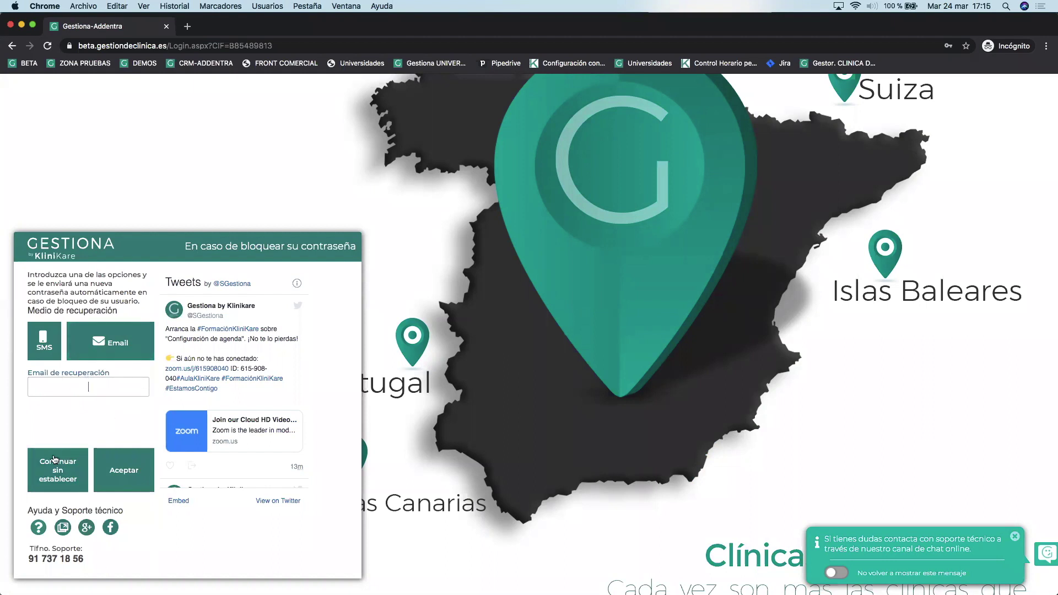
left_click(55, 477)
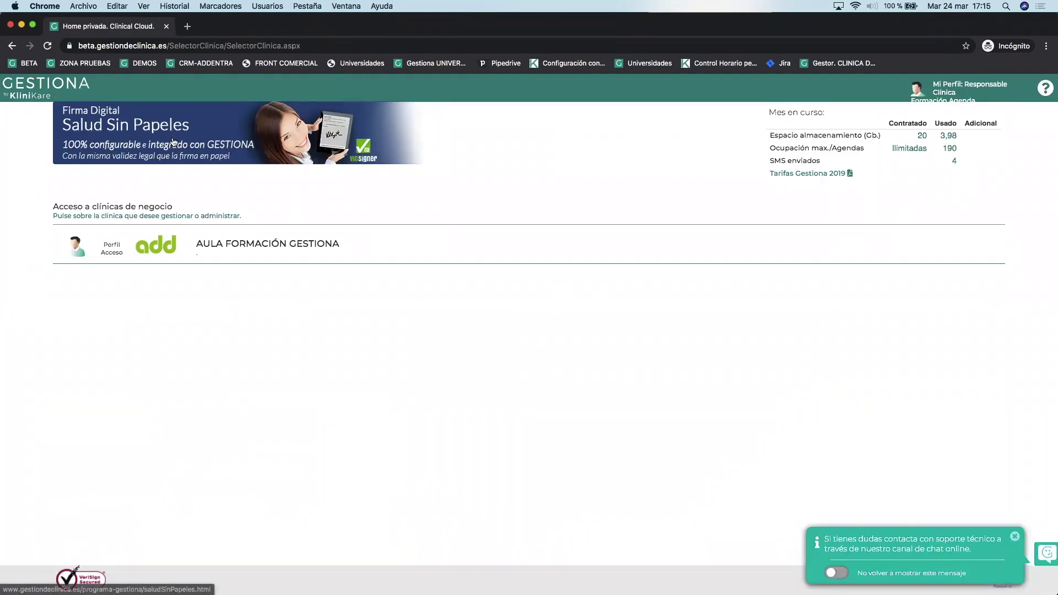
left_click(22, 25)
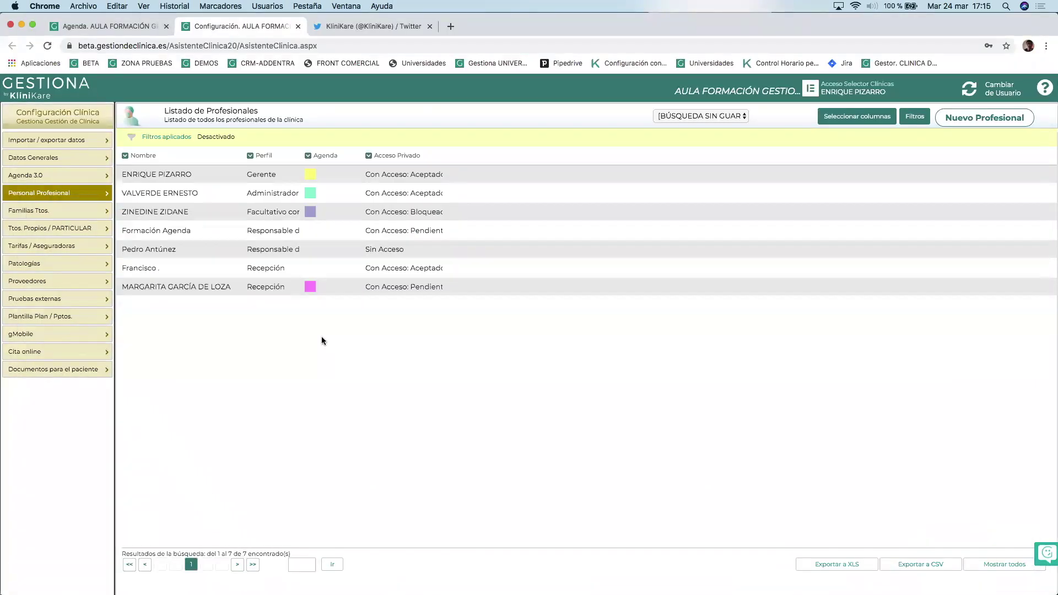
Refresh the professionals list, check the agenda calendar, then open Agenda 3.0 settings.
left_click(64, 194)
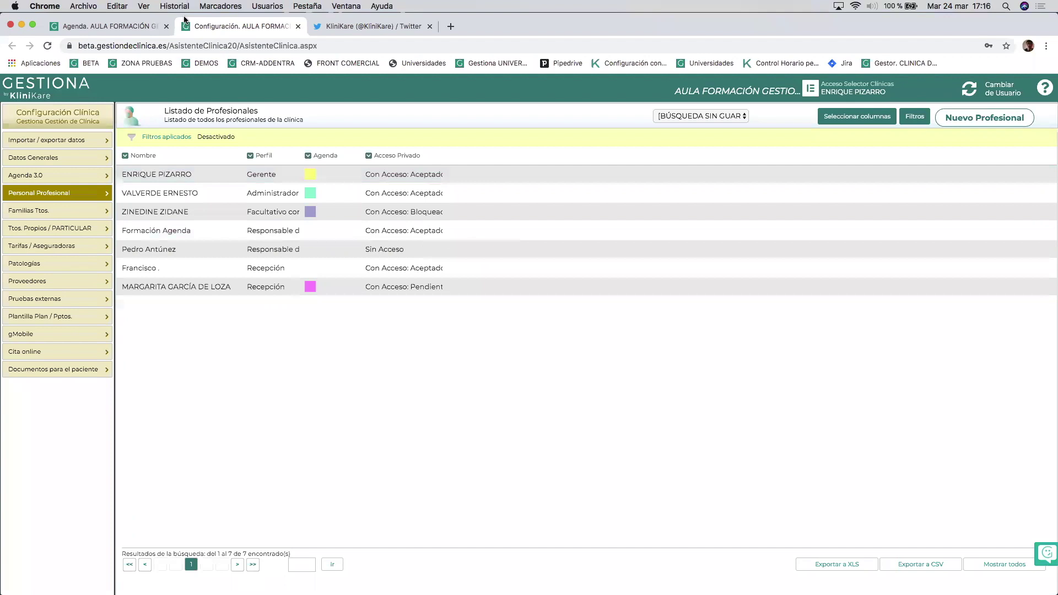
left_click(91, 27)
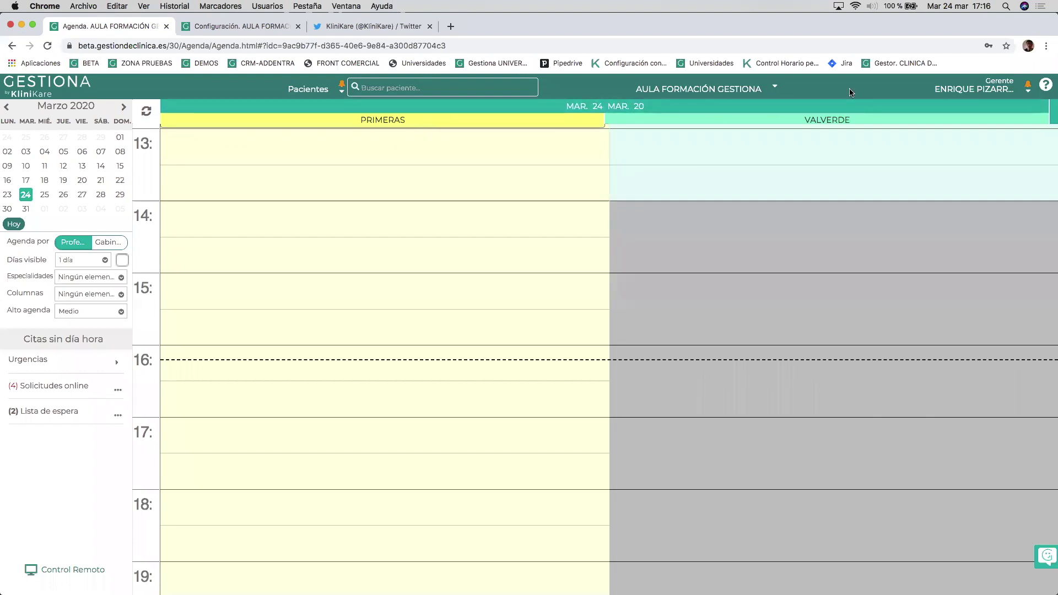
left_click(228, 29)
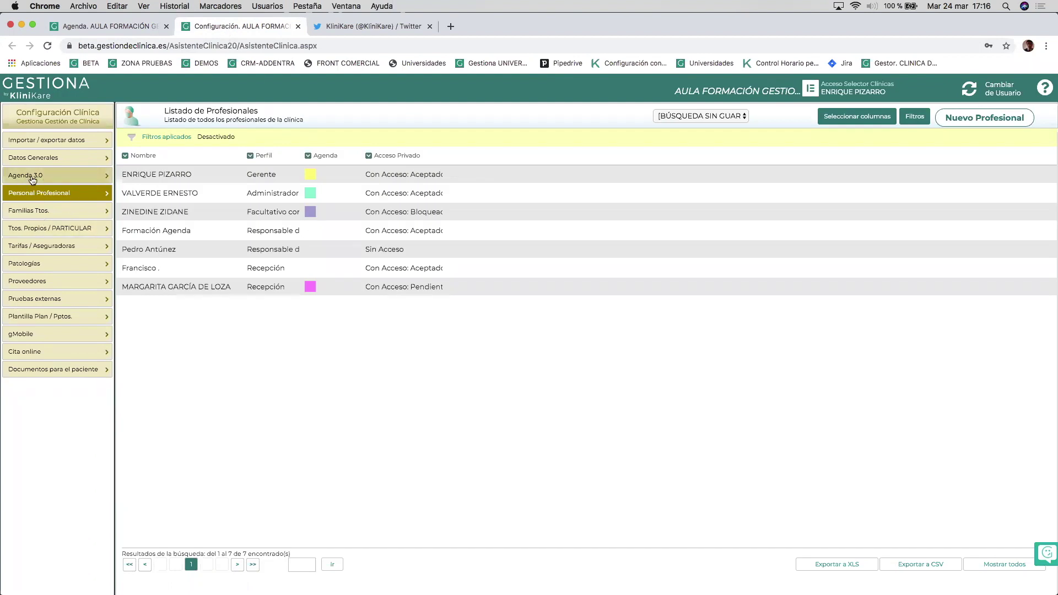
left_click(58, 176)
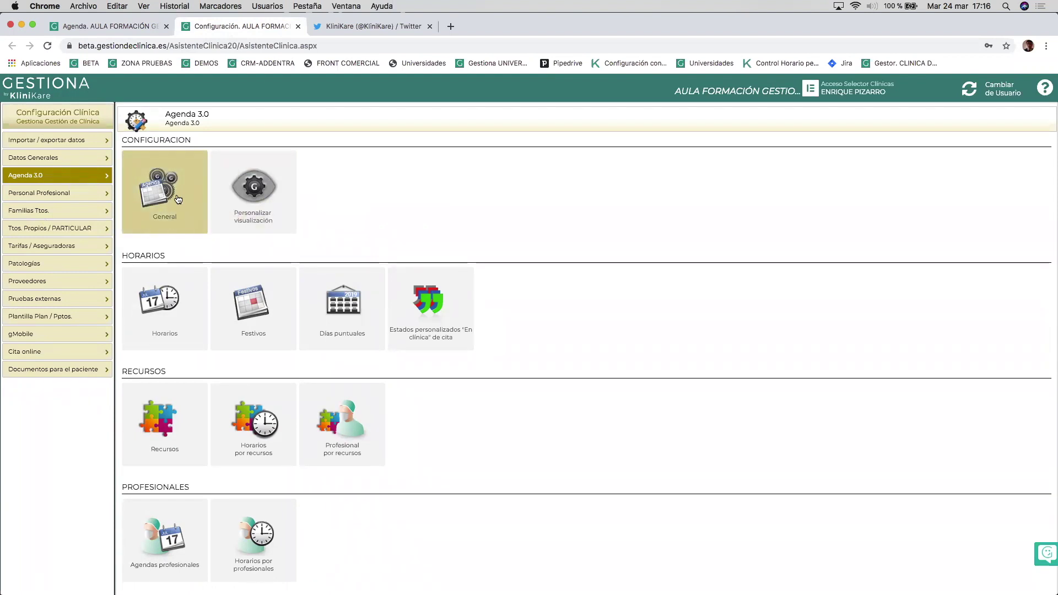
Check General agenda hours (weekdays 08:00–22:00, weekends 08:00–20:00) against the calendar and save.
left_click(158, 197)
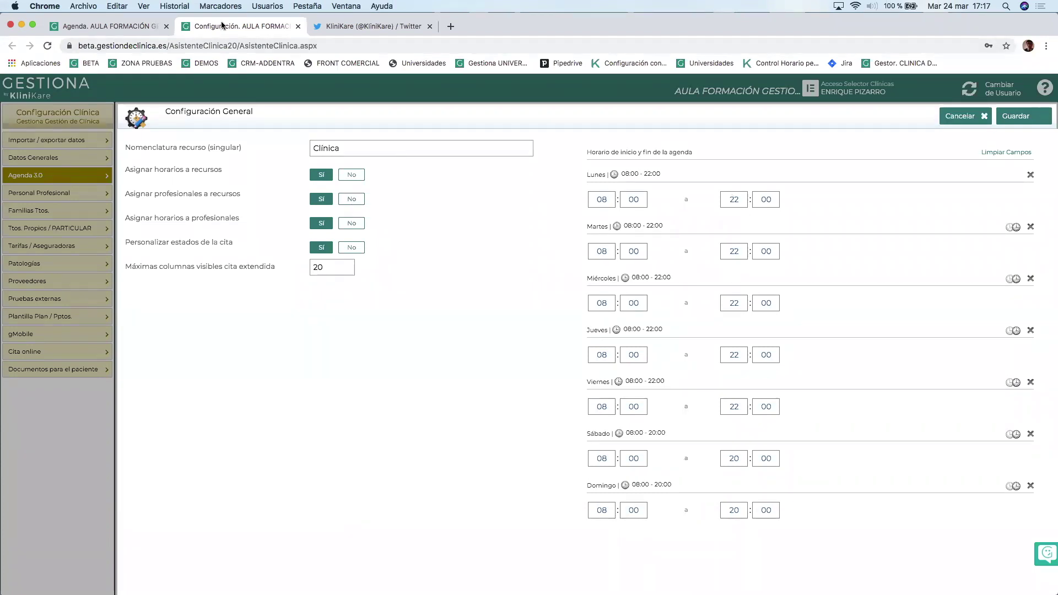
left_click(115, 27)
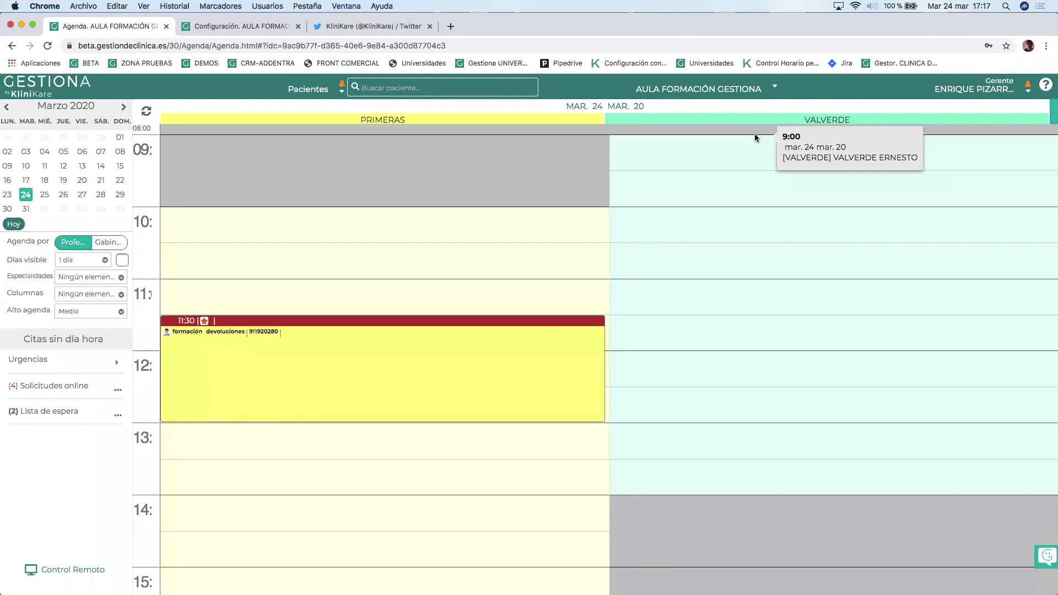
left_click(224, 27)
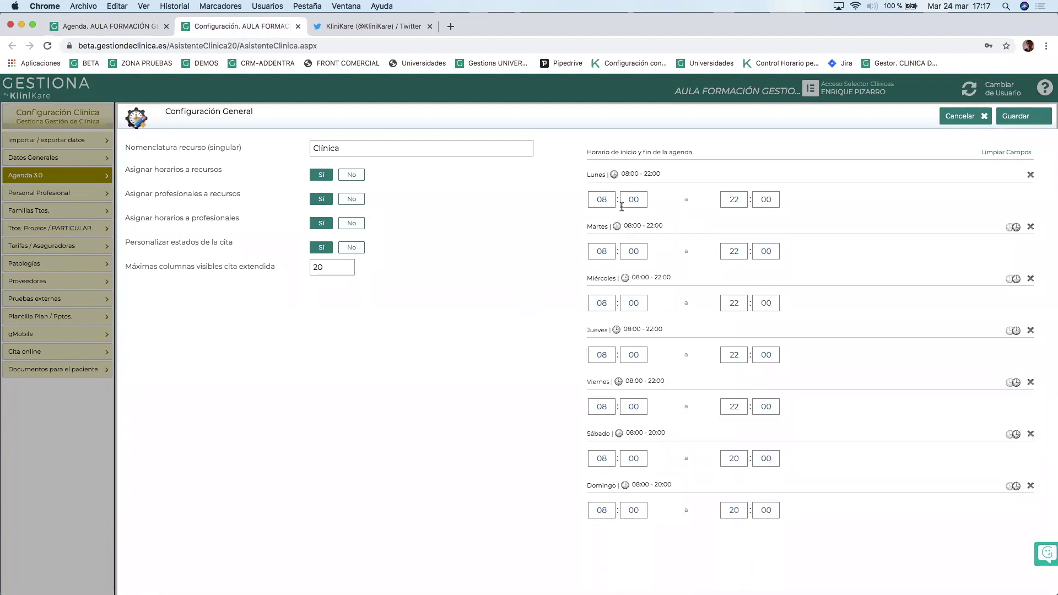
left_click(1016, 119)
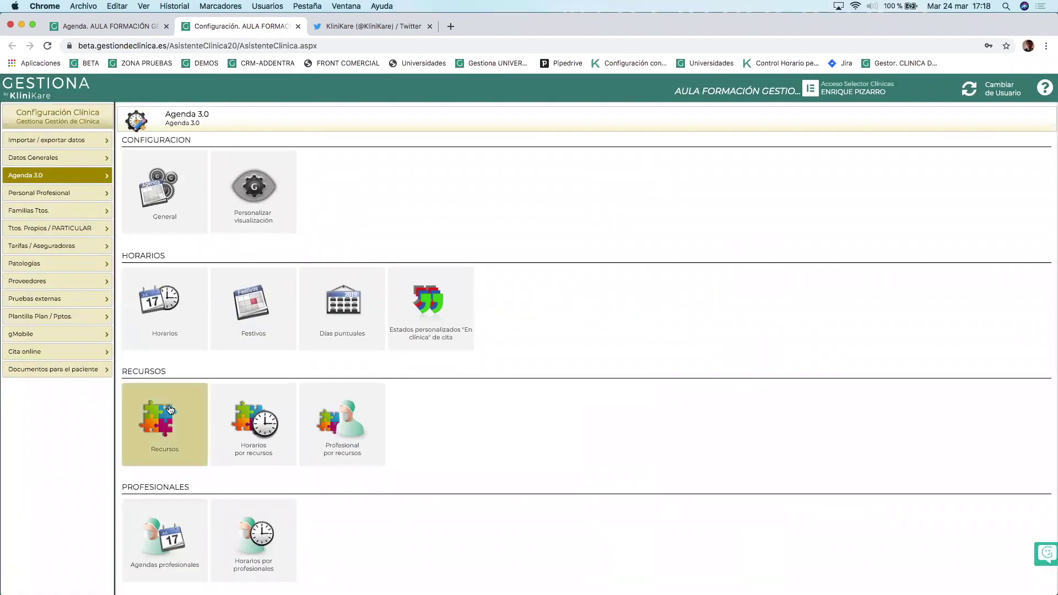
From Agenda 3.0's Agendas profesionales list, start a new professional agenda with Nuevo profesional.
left_click(162, 541)
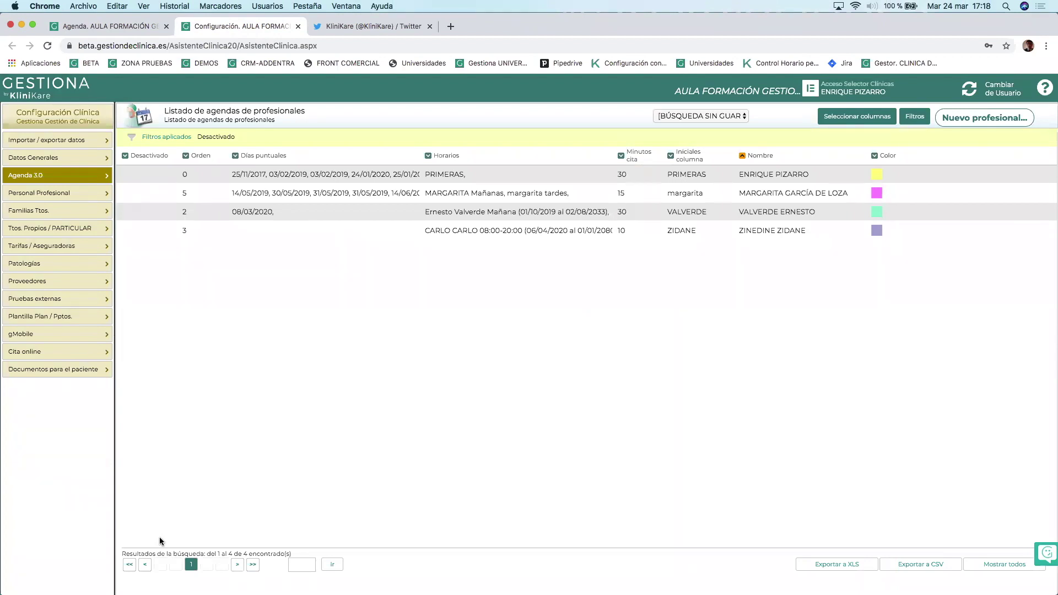
left_click(48, 193)
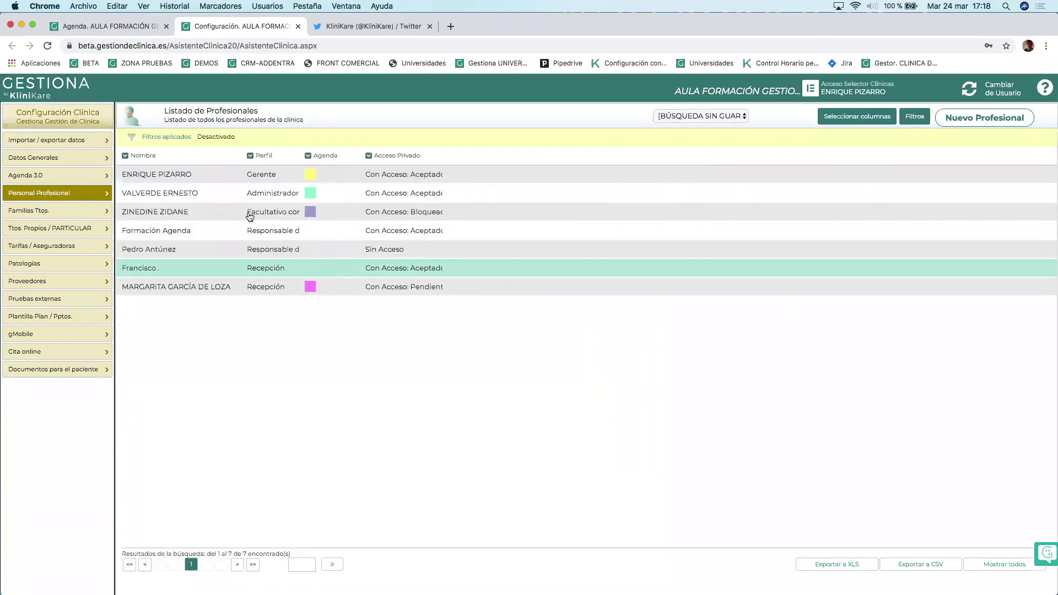
left_click(57, 175)
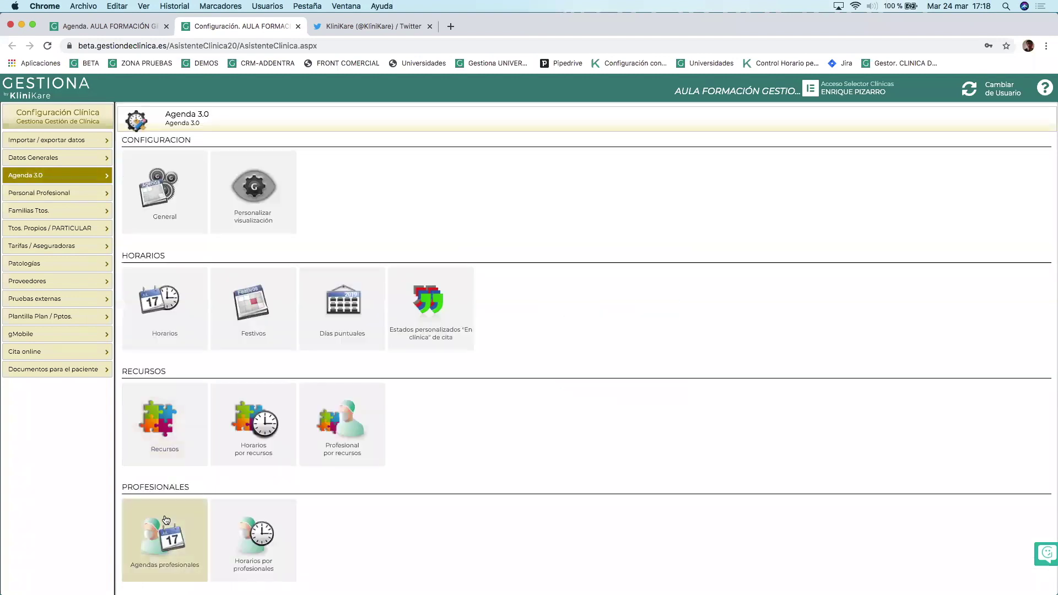
left_click(164, 515)
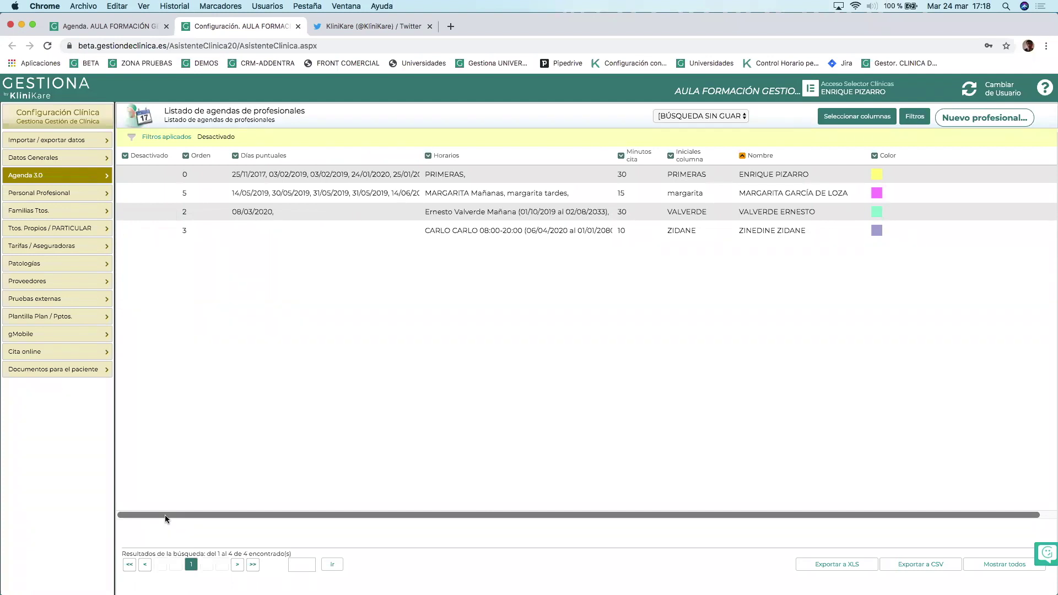
left_click(970, 121)
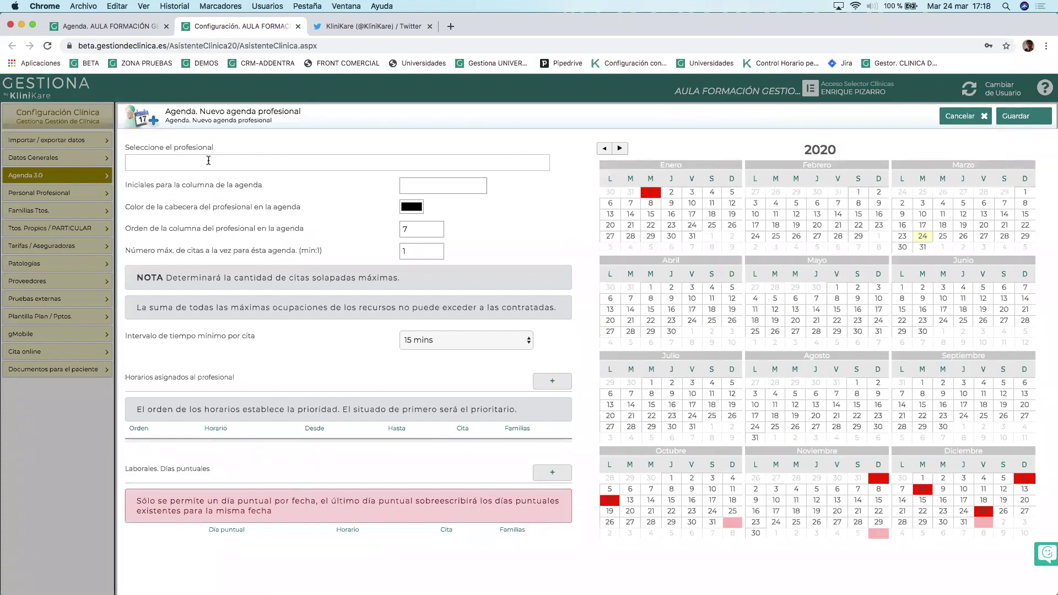
Assign the agenda to Formación Agenda with column initials 'AGENDA FORMACION'.
left_click(160, 162)
type("for")
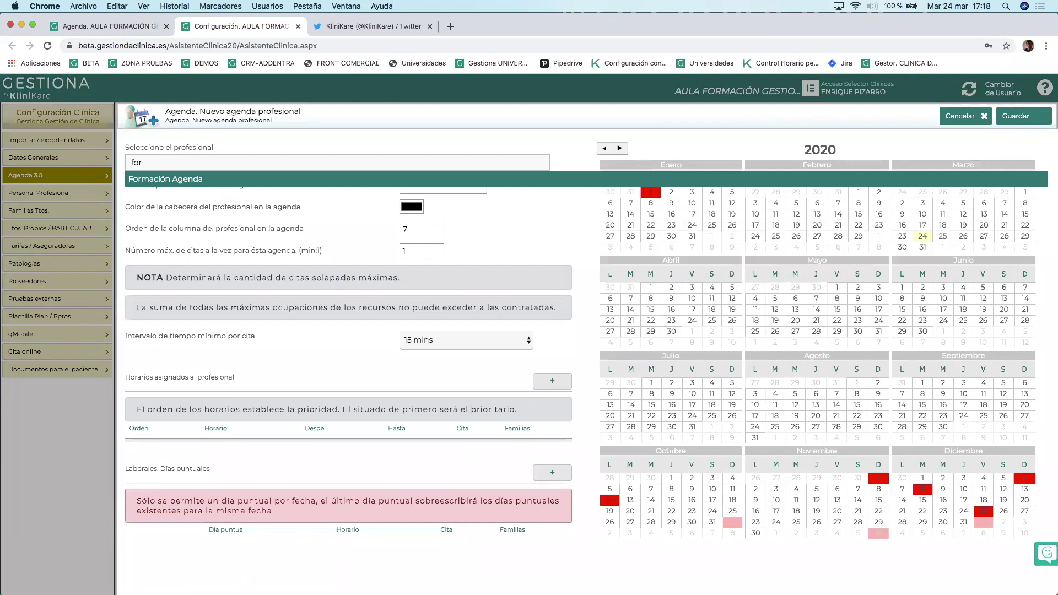
left_click(171, 181)
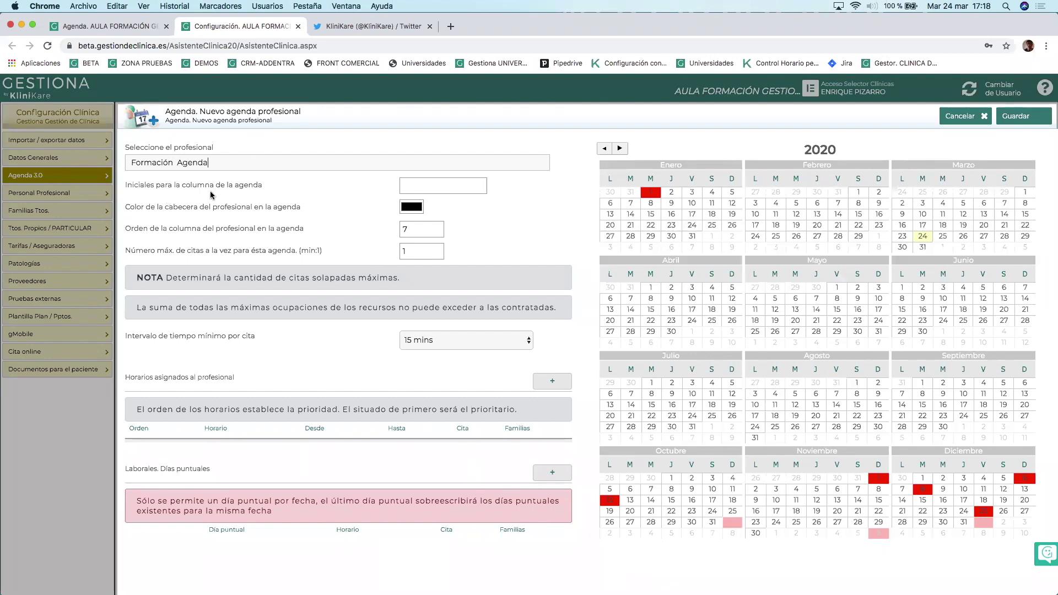
left_click(431, 186)
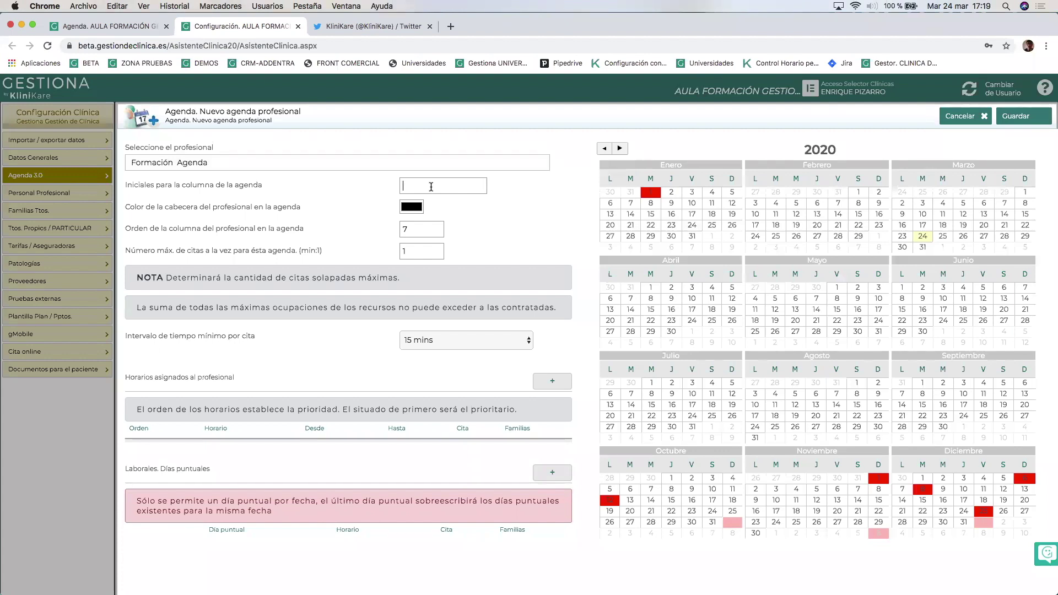
type("AGENDA FORMACION")
Set the agenda header colour to red.
left_click(410, 211)
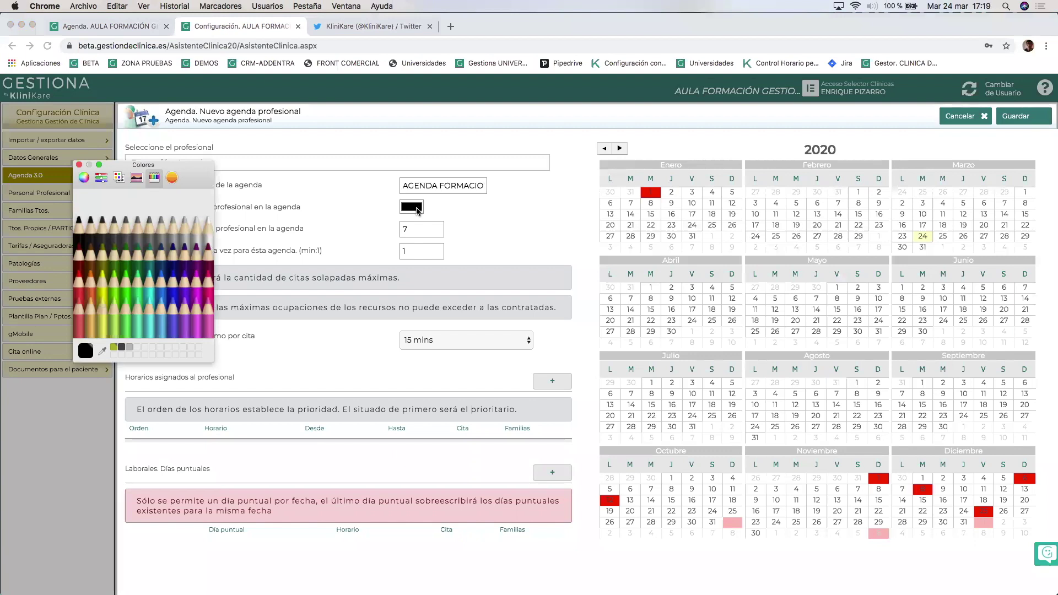
left_click(80, 288)
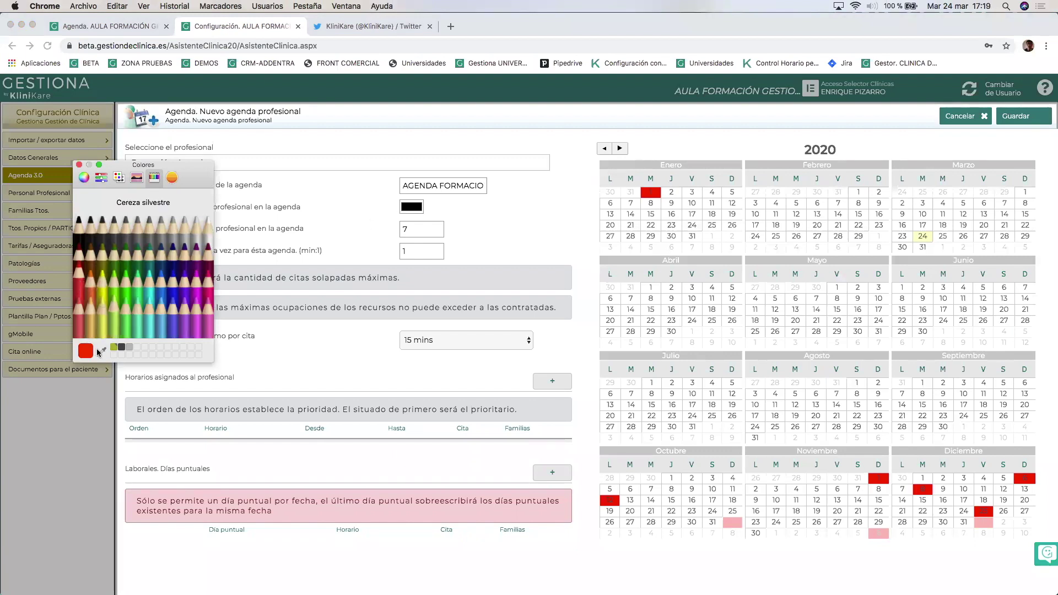
left_click(89, 278)
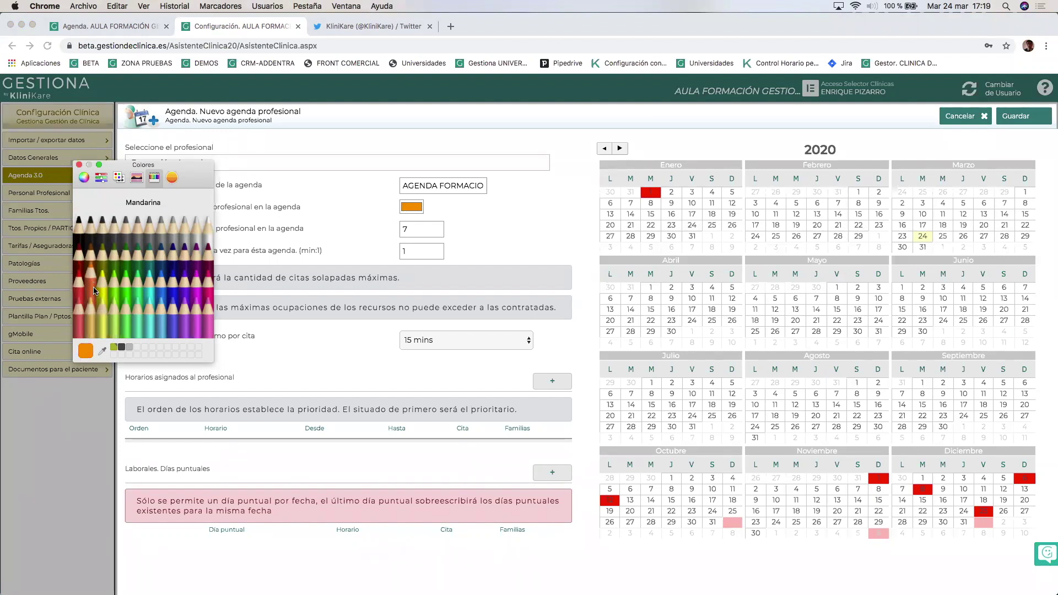
left_click(79, 278)
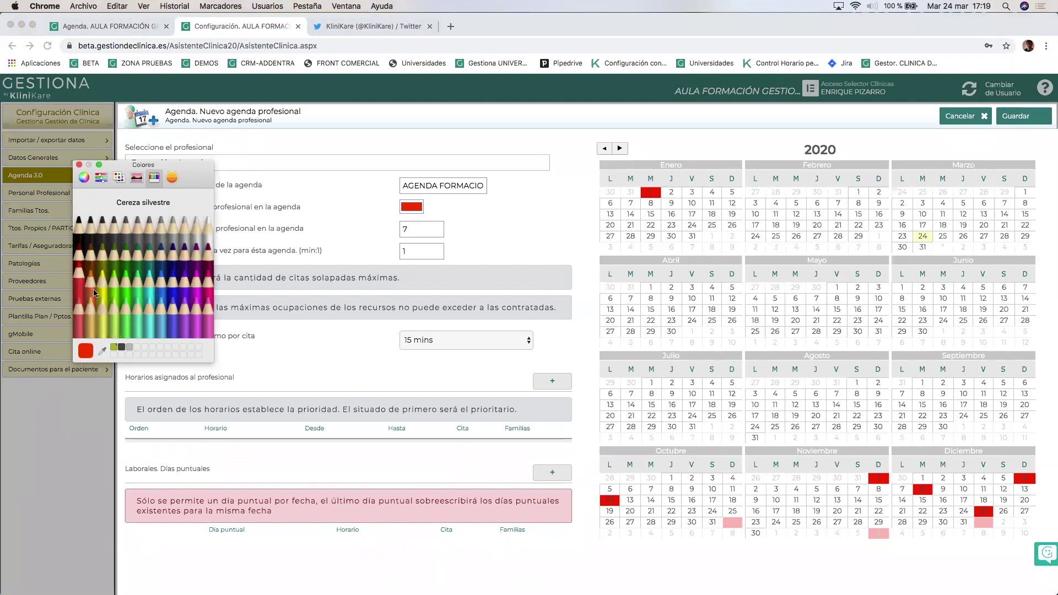
left_click(79, 165)
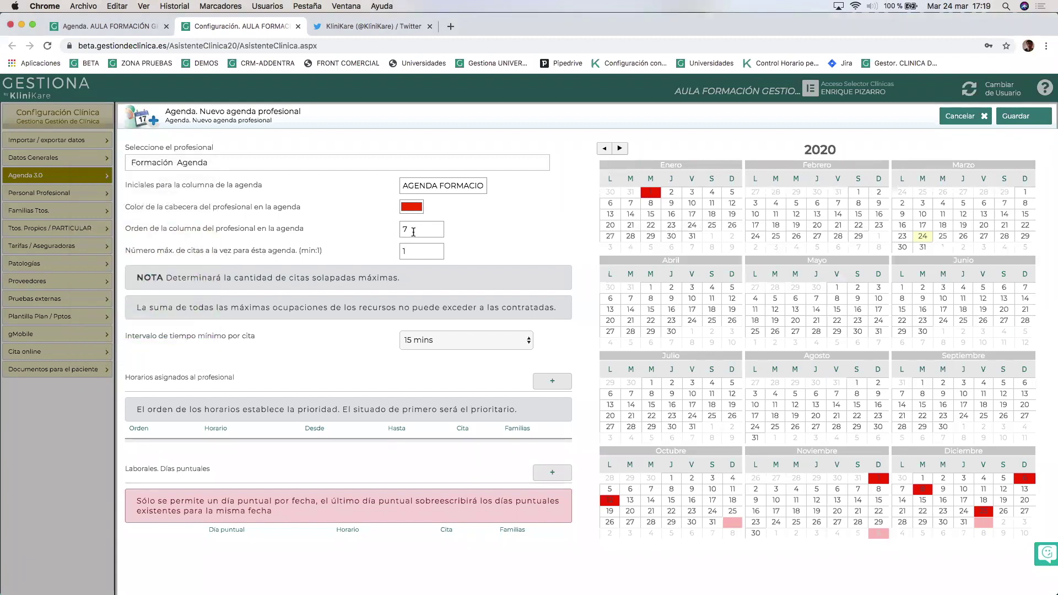
left_click_drag(418, 227, 389, 230)
Keep column order 7, maximum 1 appointment and 15-minute interval, then begin a new schedule.
left_click(367, 249)
left_click_drag(410, 228, 390, 230)
type("0")
key("BackSpace")
type("7")
left_click(423, 250)
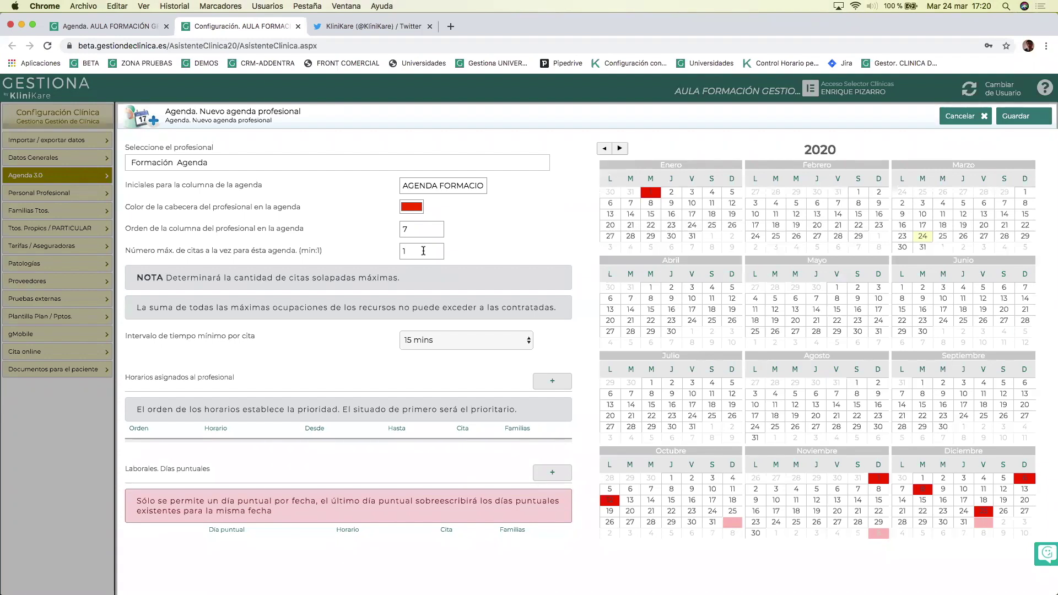
left_click_drag(423, 251, 384, 254)
left_click(414, 252)
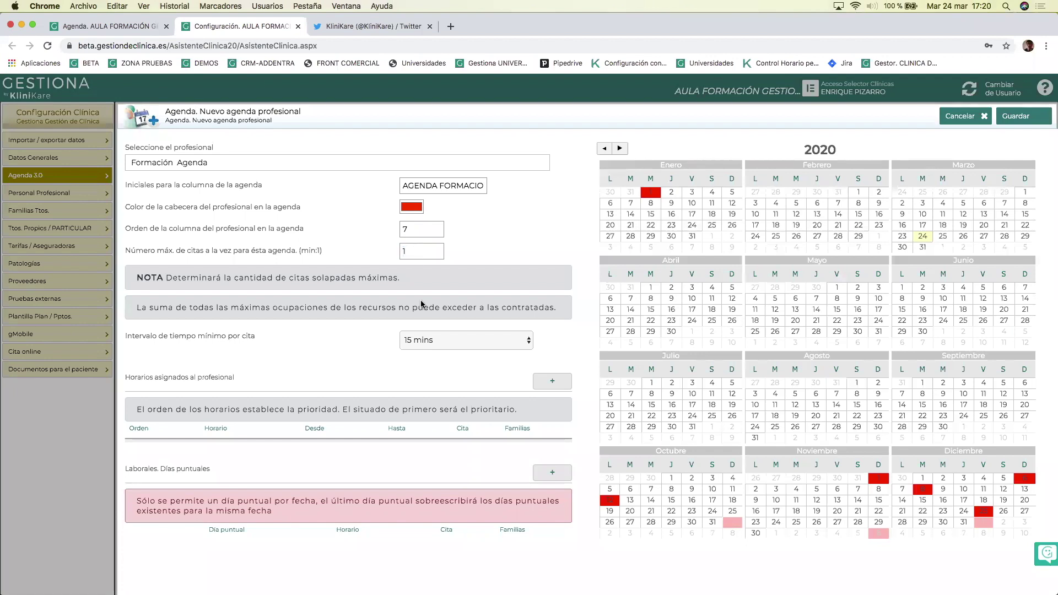
left_click(440, 341)
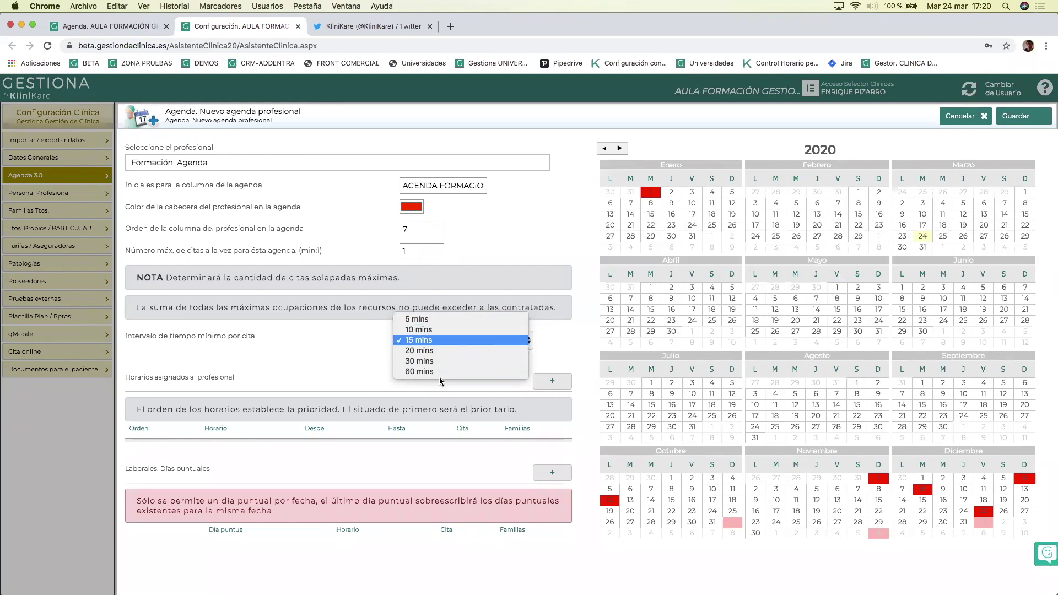
left_click(452, 345)
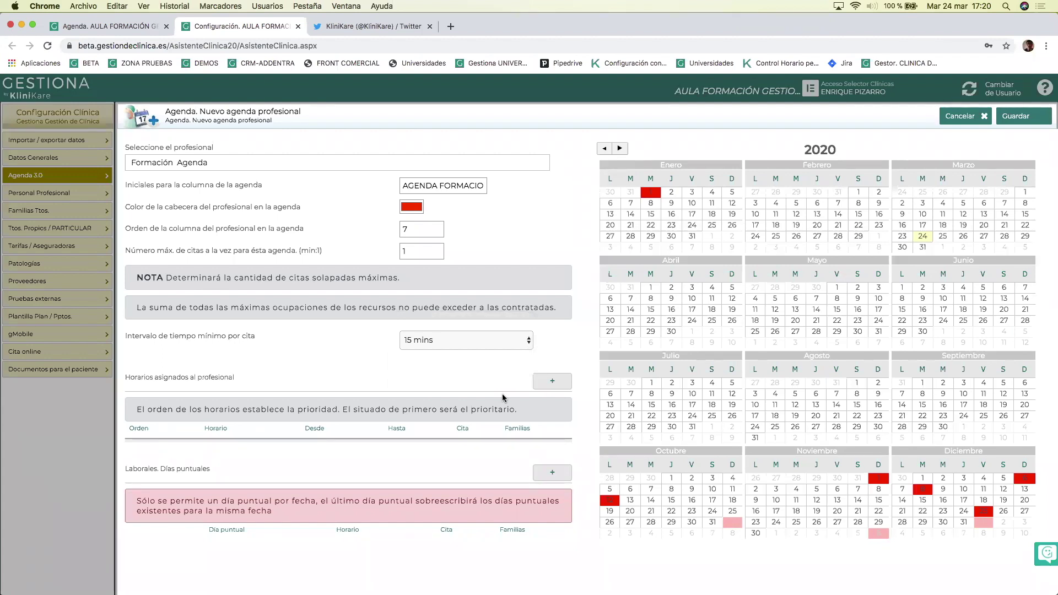
left_click(553, 380)
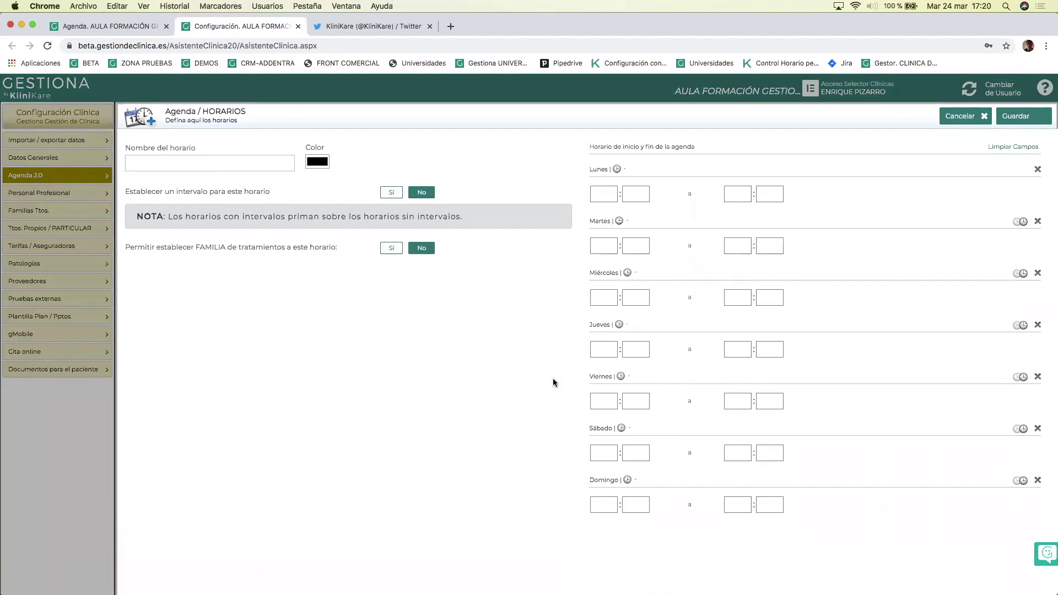
Name the new schedule 'formación mañanas' and colour it red.
left_click(178, 158)
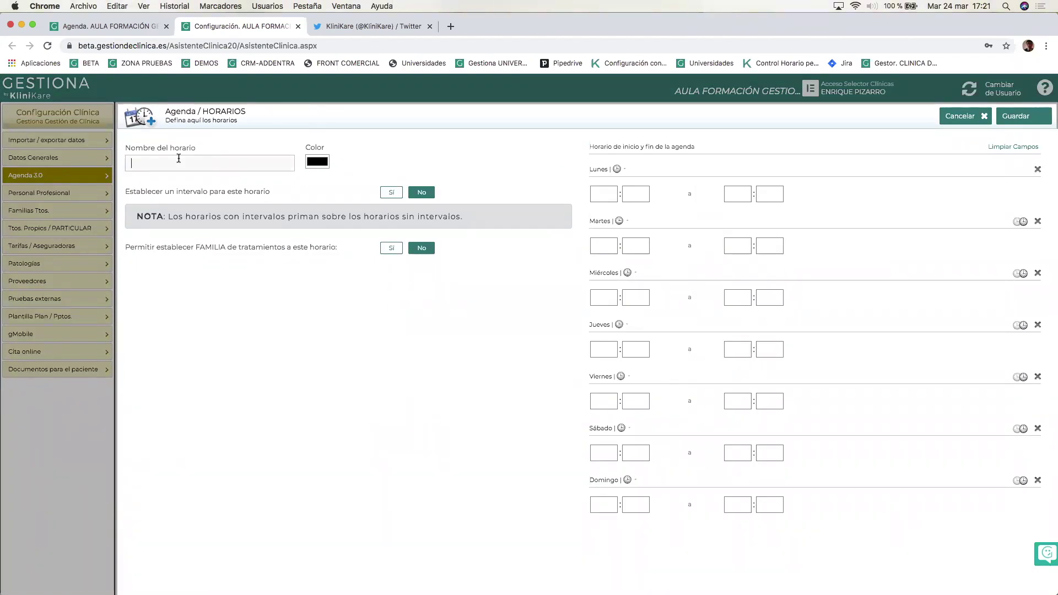
type("formación mañanas")
left_click(317, 163)
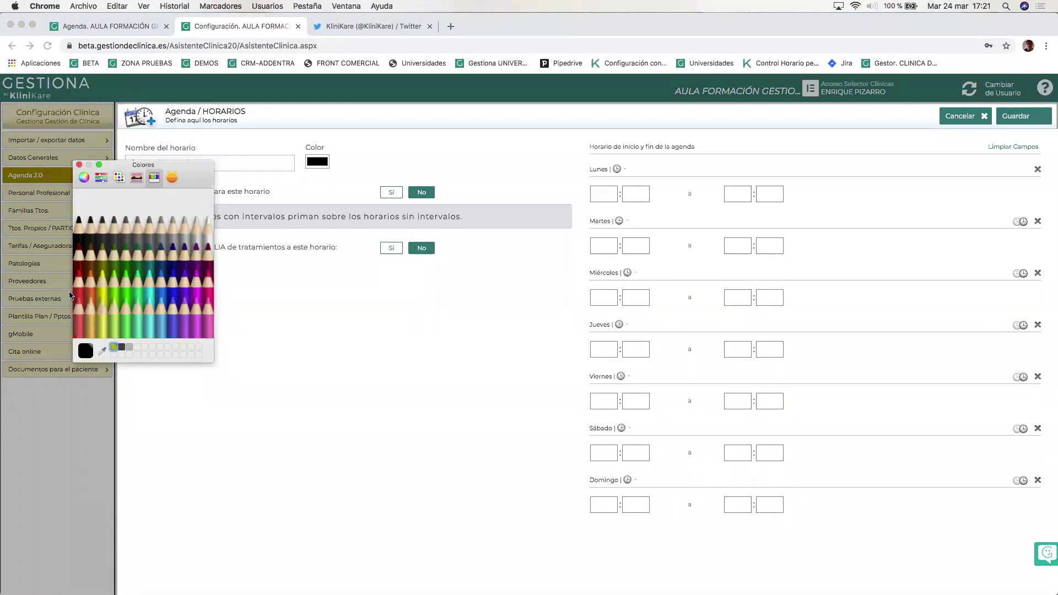
left_click(79, 275)
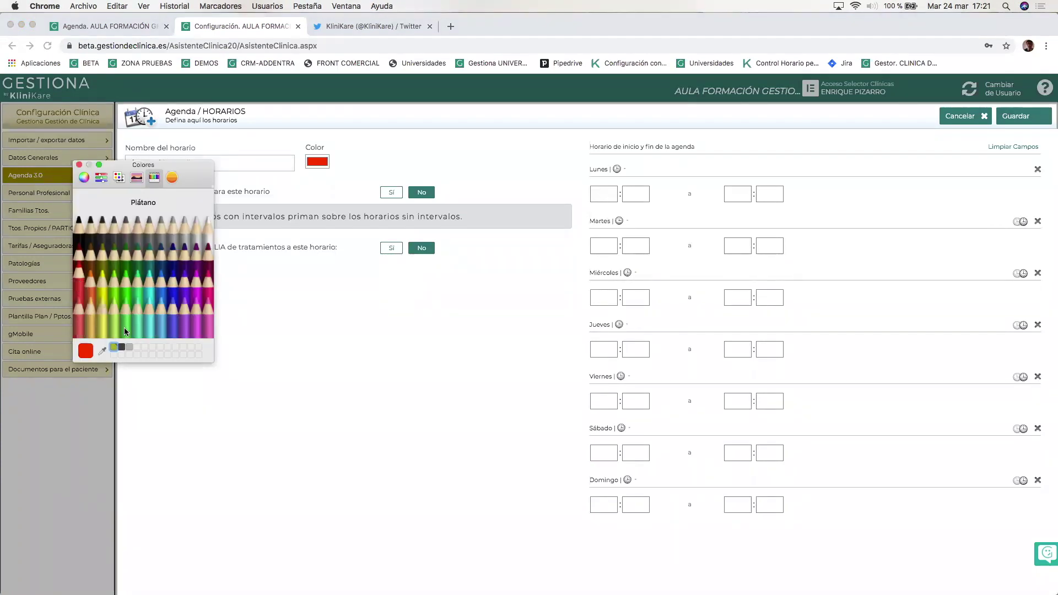
left_click(79, 164)
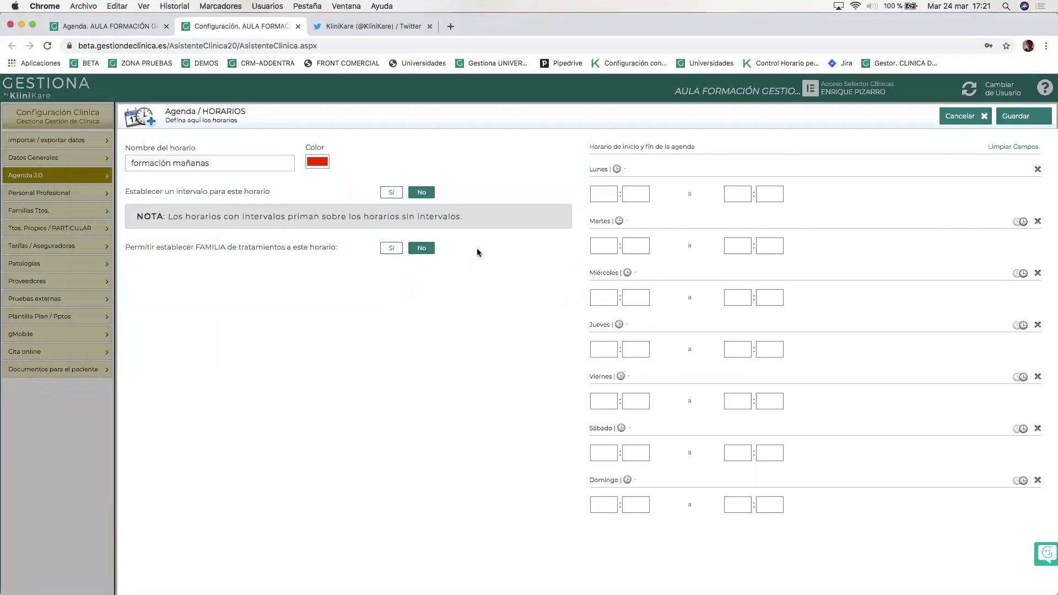
Set Monday to Thursday hours to 10:00–13:00 and save the schedule.
left_click(605, 193)
type("10")
key("Tab")
key("Tab")
type("13")
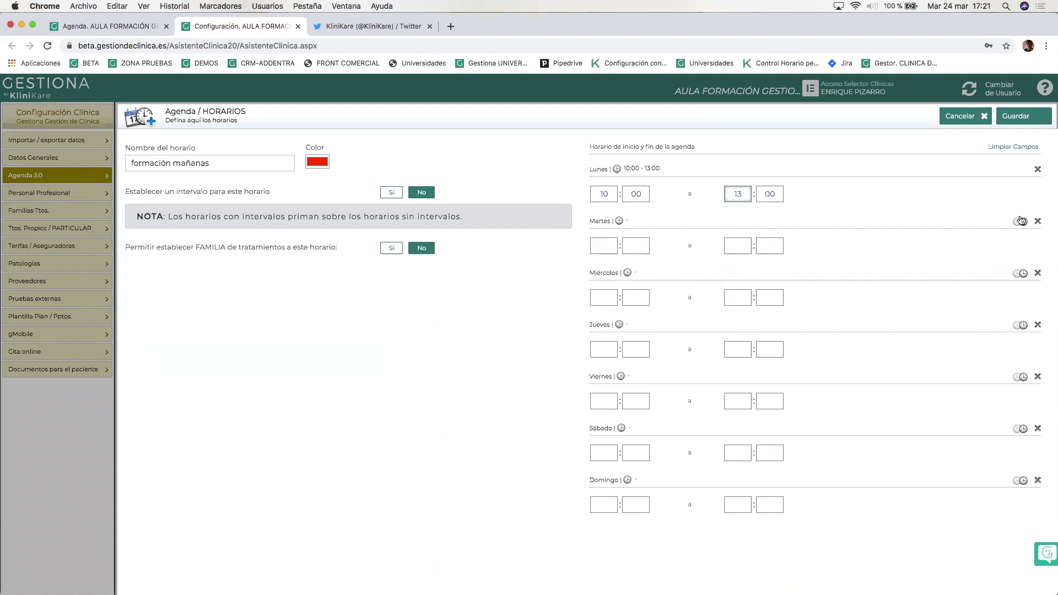
left_click(1020, 221)
left_click(1021, 274)
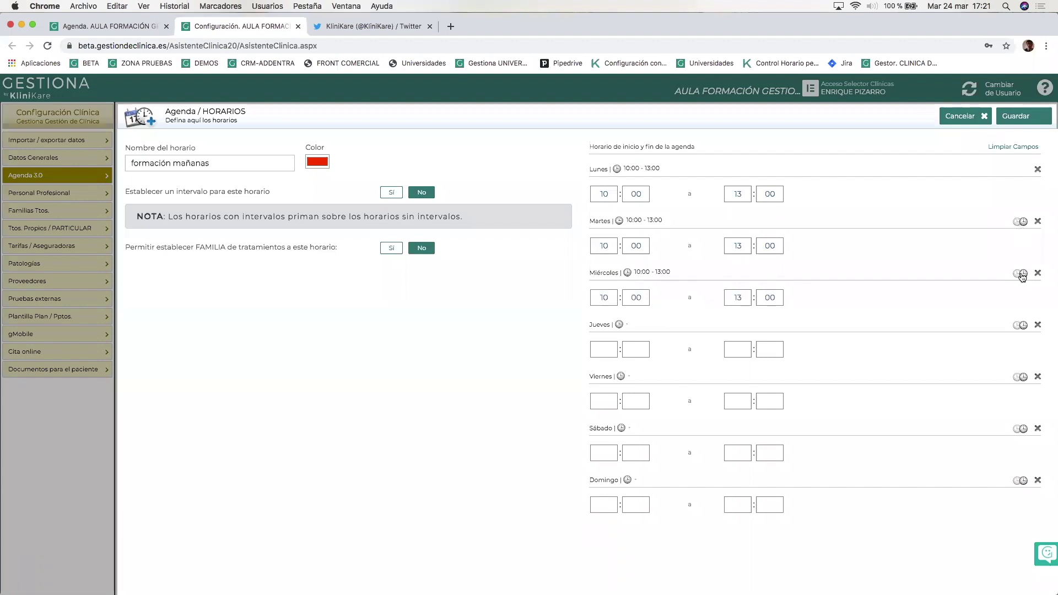
left_click(1021, 326)
left_click(1009, 122)
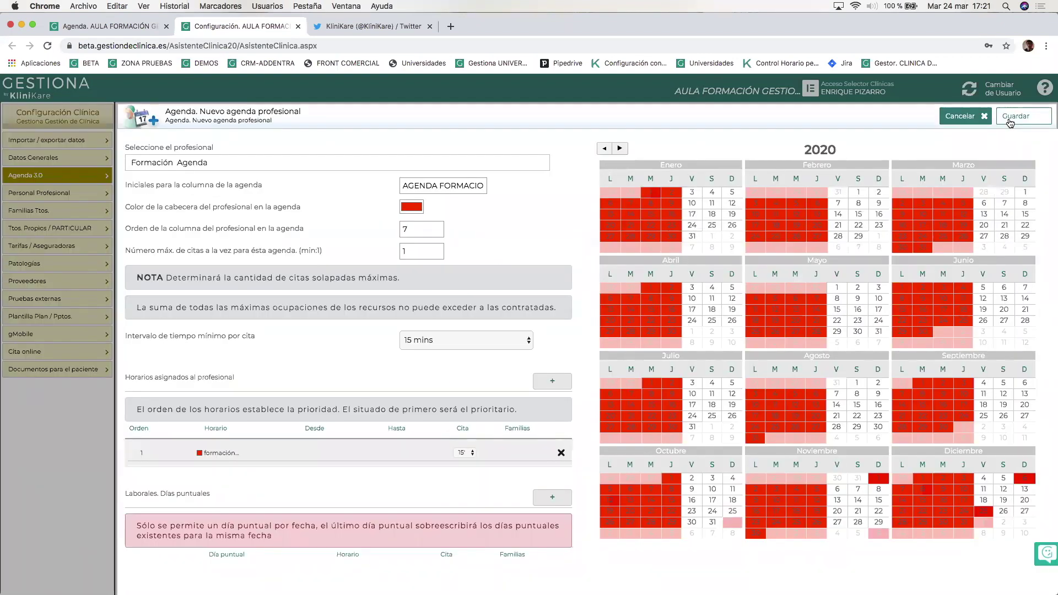
Add another schedule named 'formación tardes' and colour it red.
left_click(550, 388)
left_click(166, 162)
type("forma")
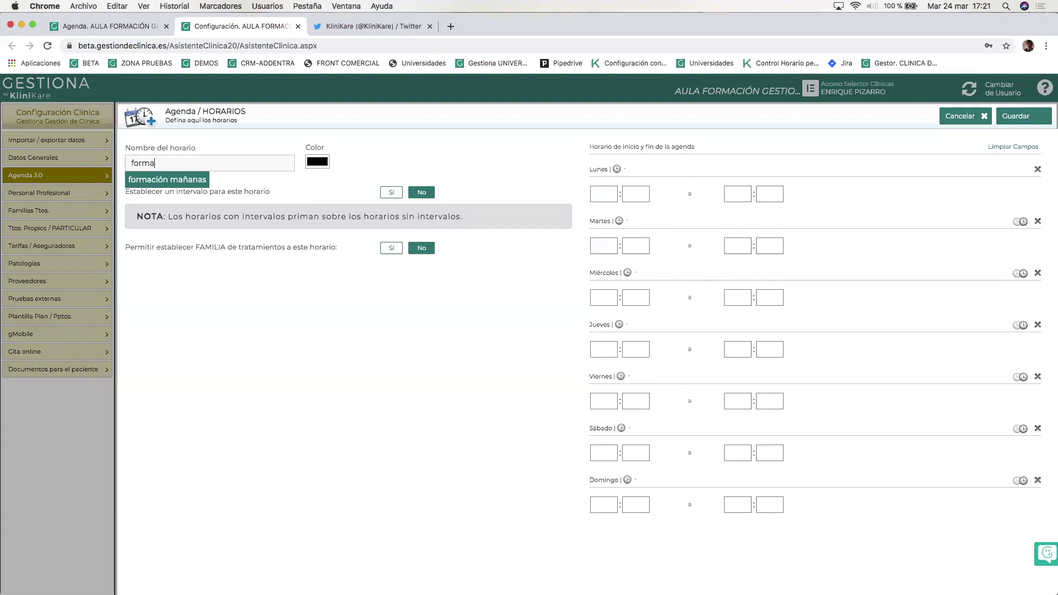
type("ción tardes")
left_click(317, 161)
left_click(80, 278)
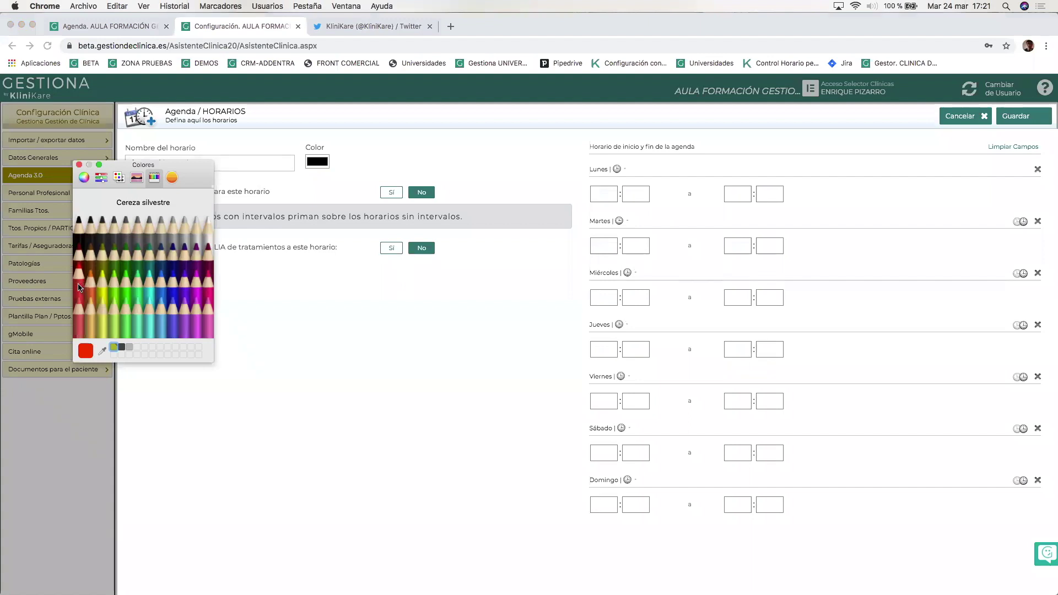
left_click(79, 165)
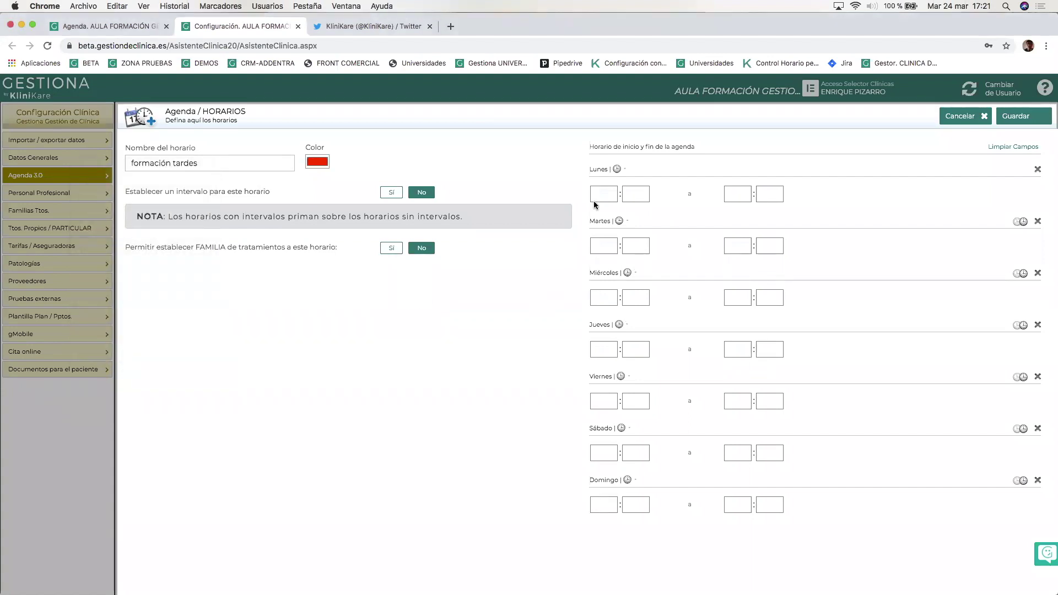
Set Monday to Thursday hours to 16:00–20:00 and save the schedule.
left_click(600, 194)
type("16")
key("Tab")
key("Tab")
type("20")
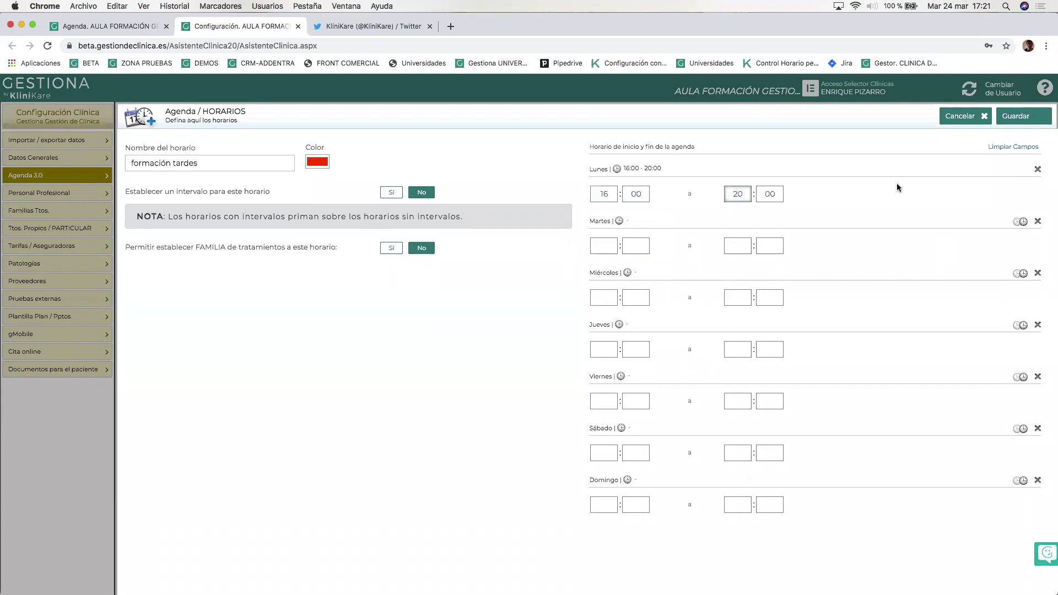
left_click(1017, 221)
left_click(1021, 274)
left_click(1020, 325)
left_click(1017, 119)
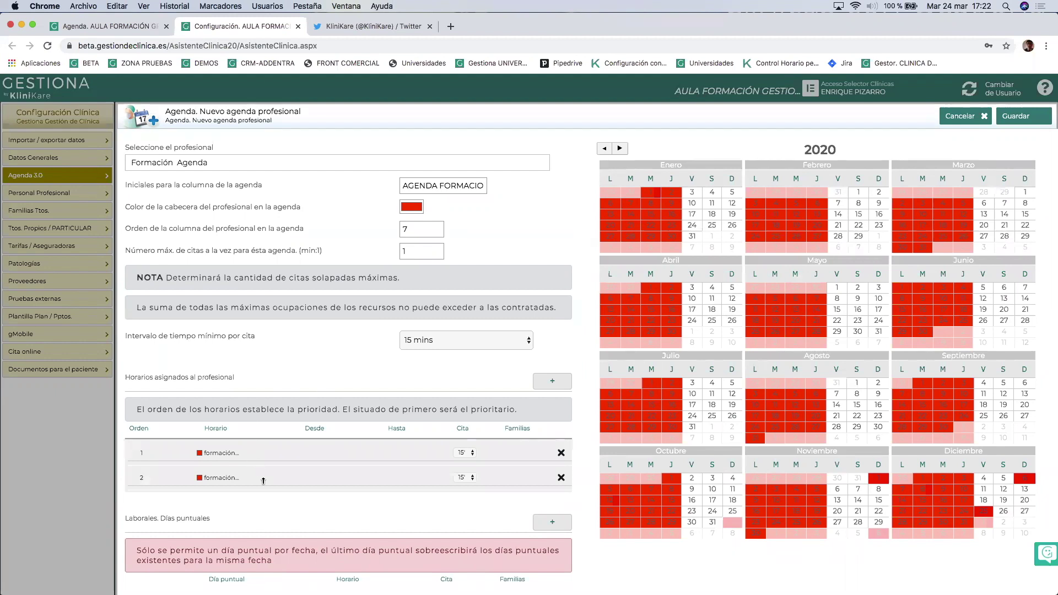
Save the Formación Agenda and return to the clinic's 24 March agenda calendar.
left_click(1019, 113)
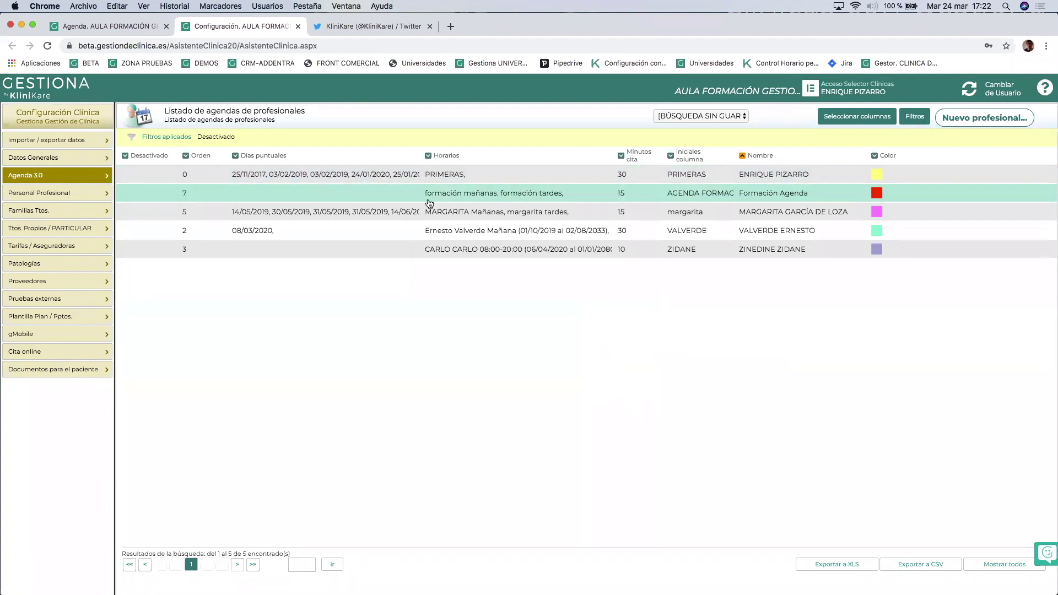
left_click(37, 194)
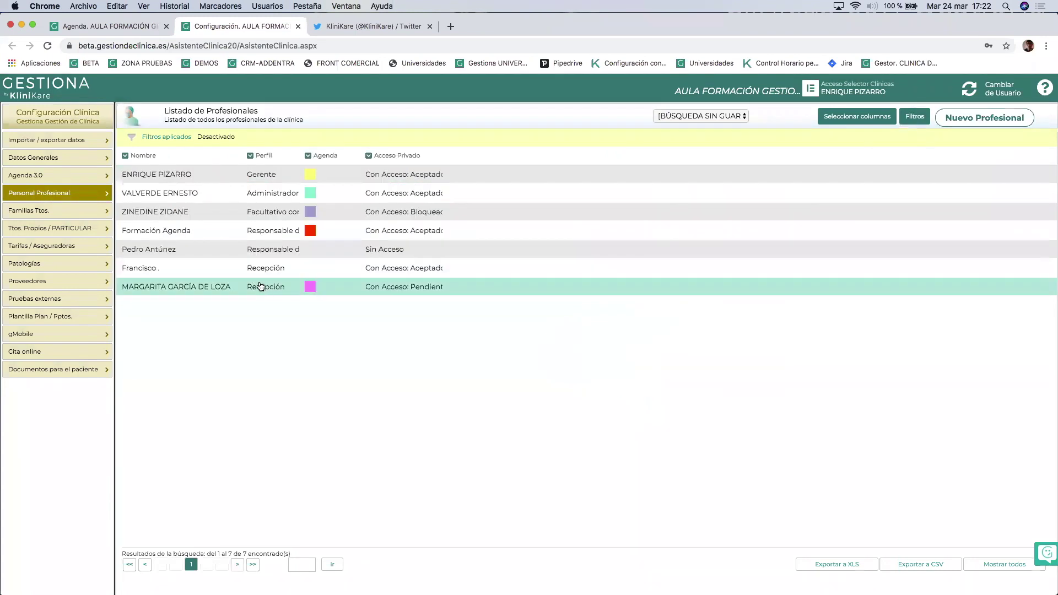
left_click(70, 25)
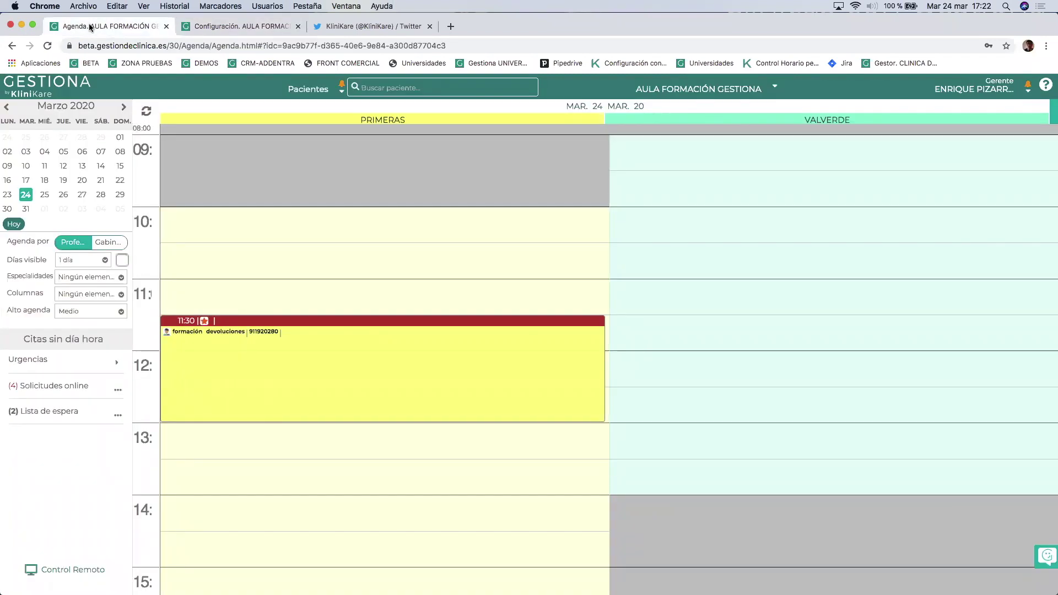
Refresh and reload the agenda until the red AGENDA FORMACION column appears.
left_click(147, 113)
left_click(146, 113)
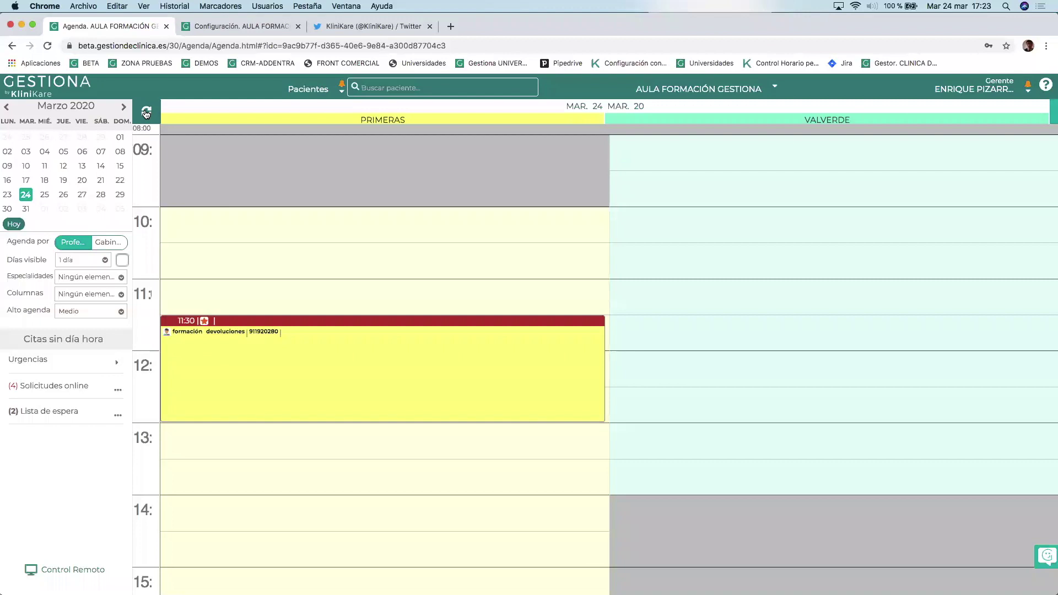
left_click(142, 107)
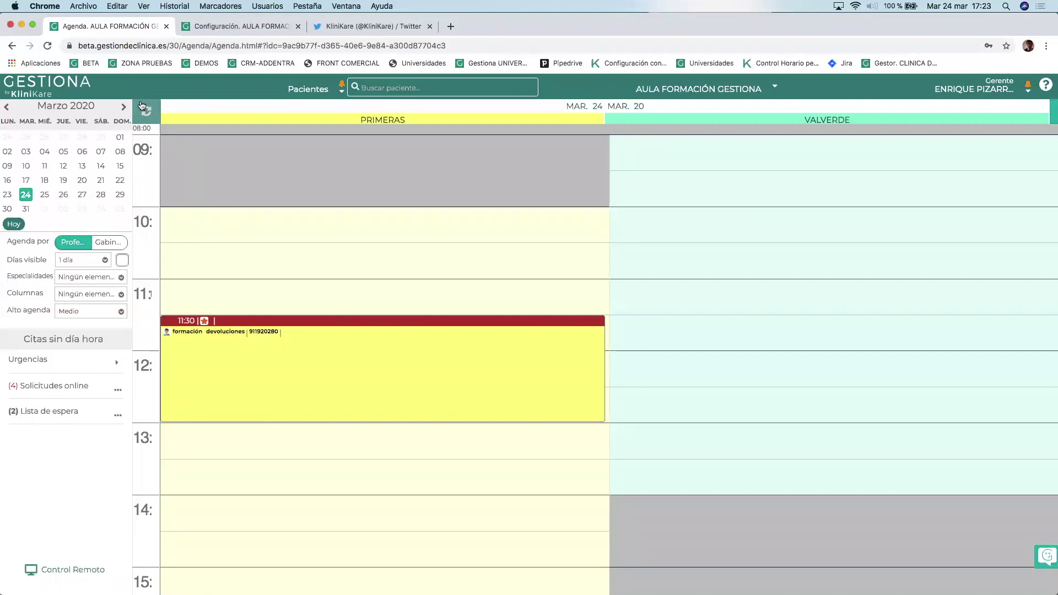
left_click(47, 45)
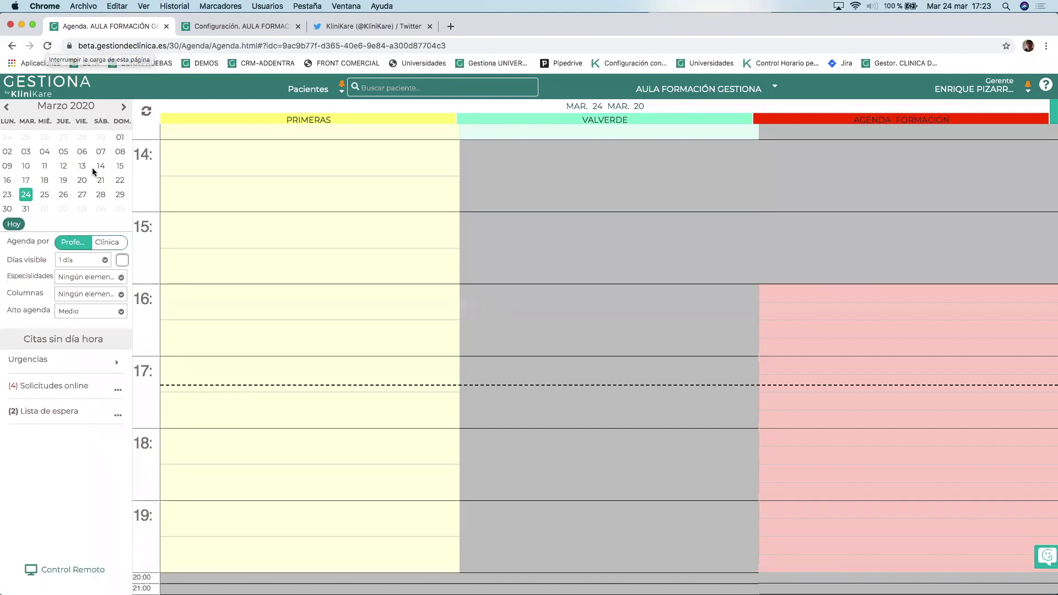
Set the visible days to '1 semana' to show the 23–29 March week.
left_click(84, 295)
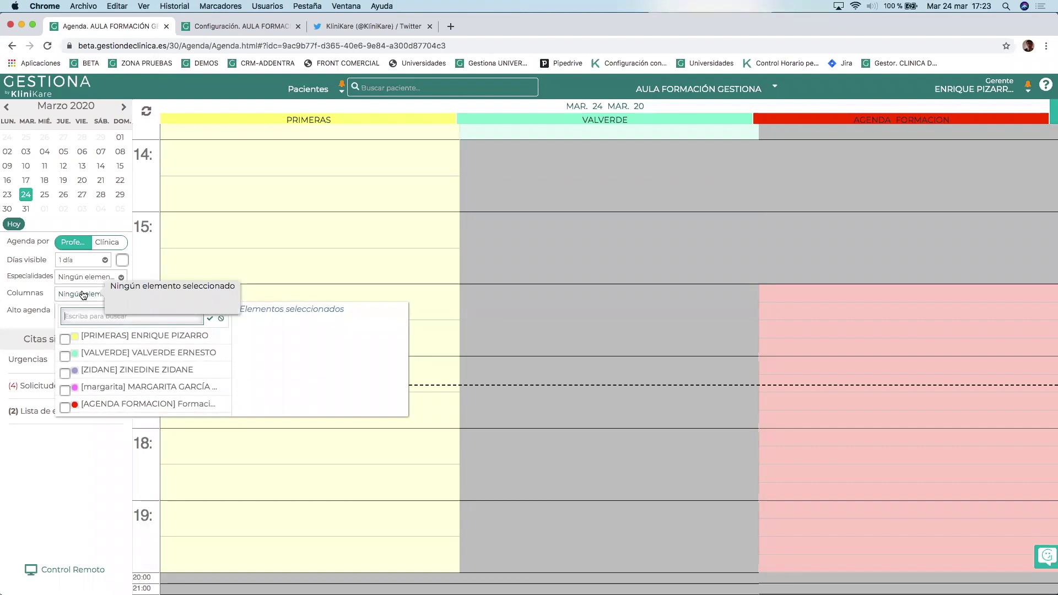
left_click(79, 260)
scroll(77, 343, "down", 2)
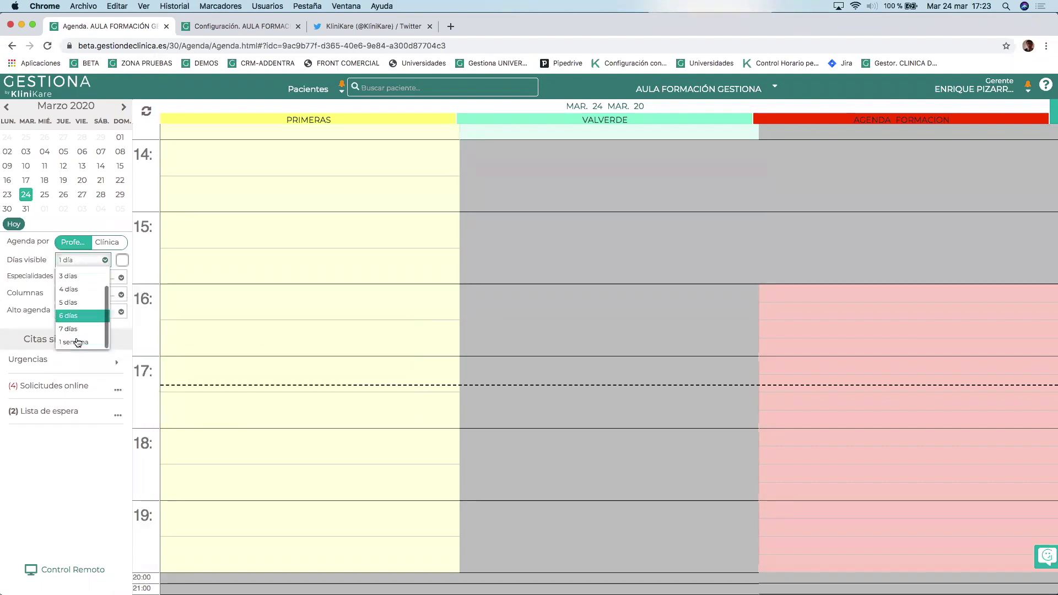
left_click(78, 342)
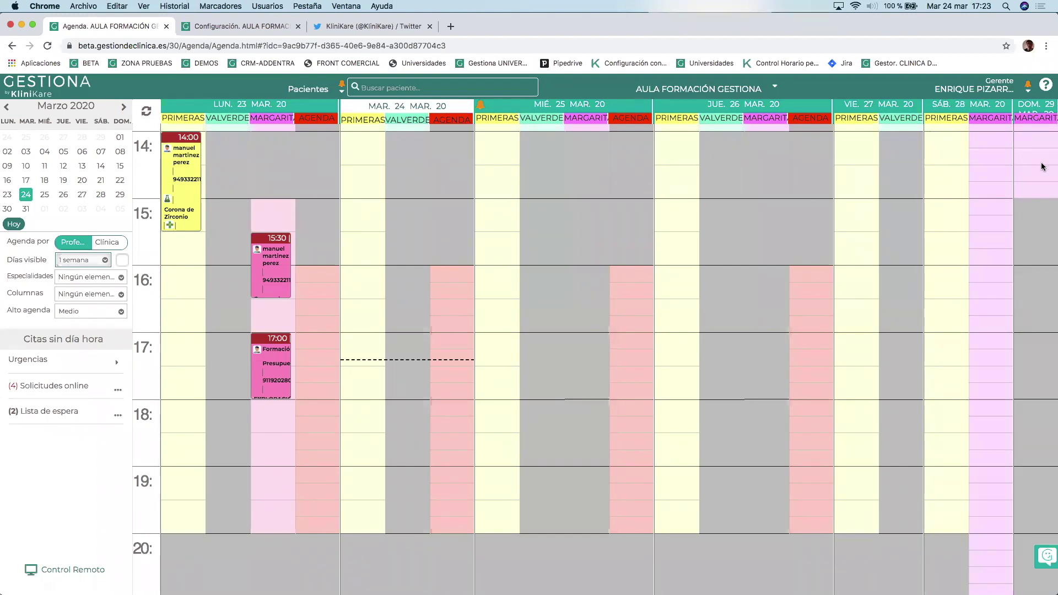
mouse_move(1041, 166)
scroll(781, 234, "up", 5)
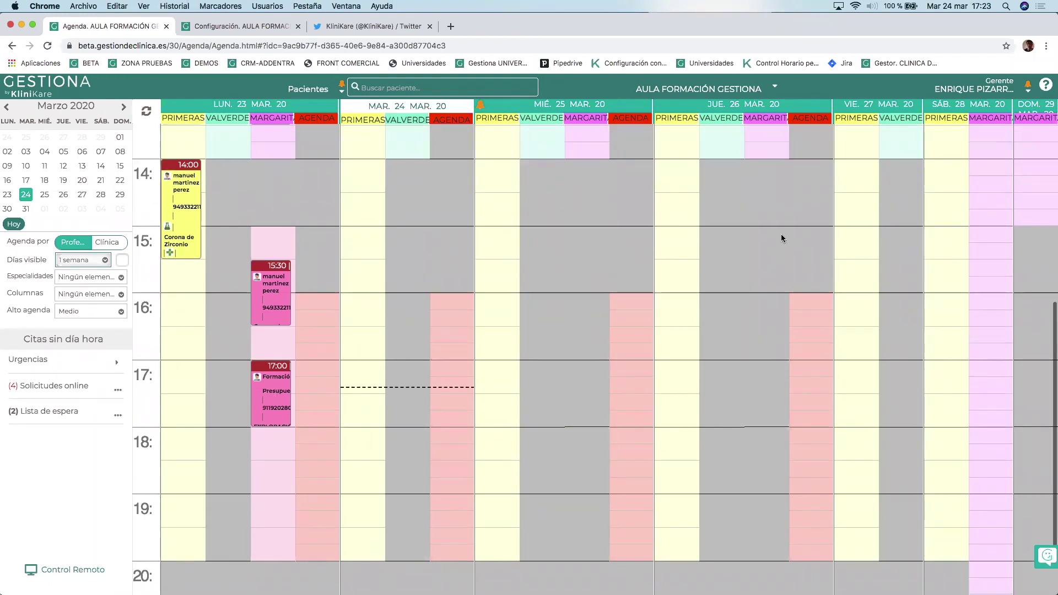
scroll(781, 234, "down", 1)
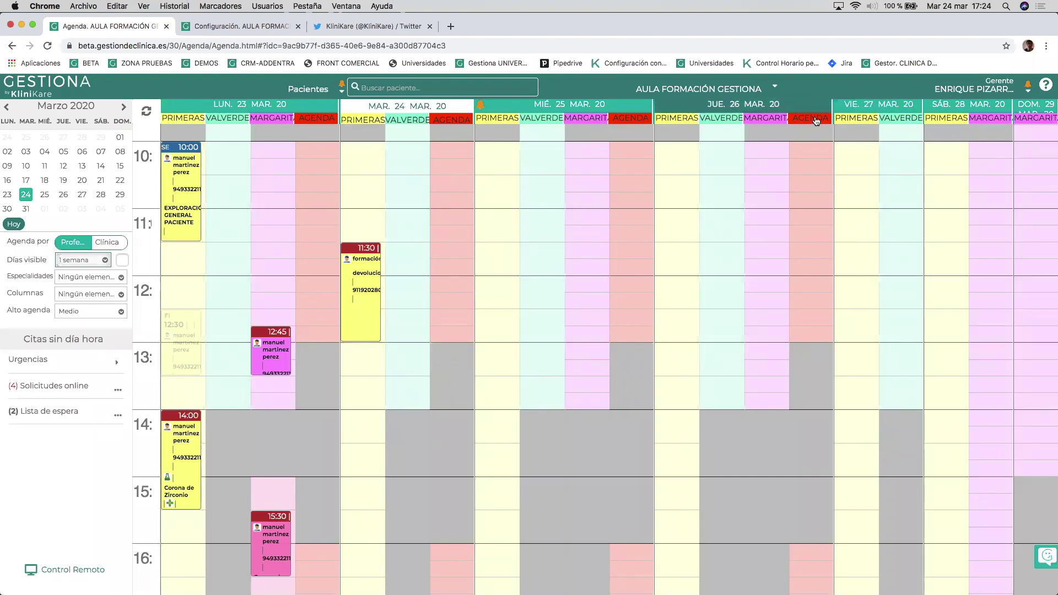
Close Thursday 26 and Monday 30 March 2020 for the Formación agenda and save.
left_click(811, 120)
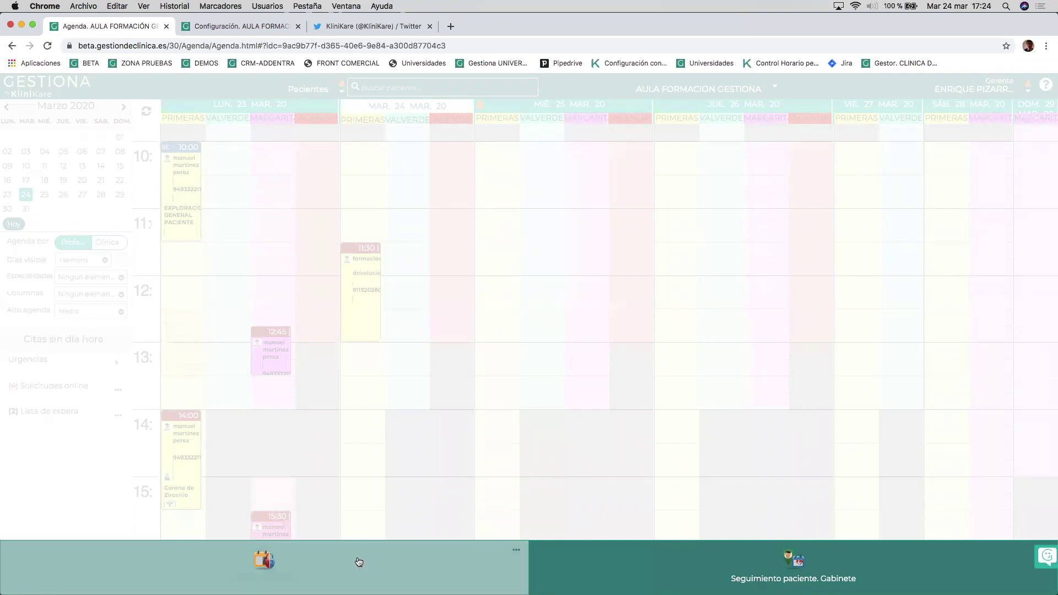
left_click(289, 575)
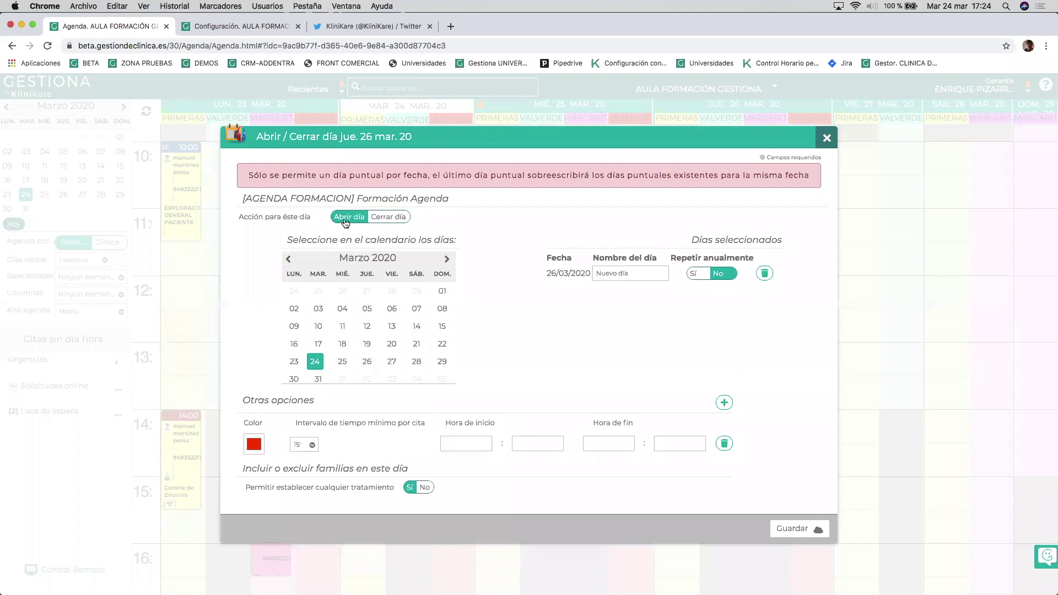
left_click(392, 219)
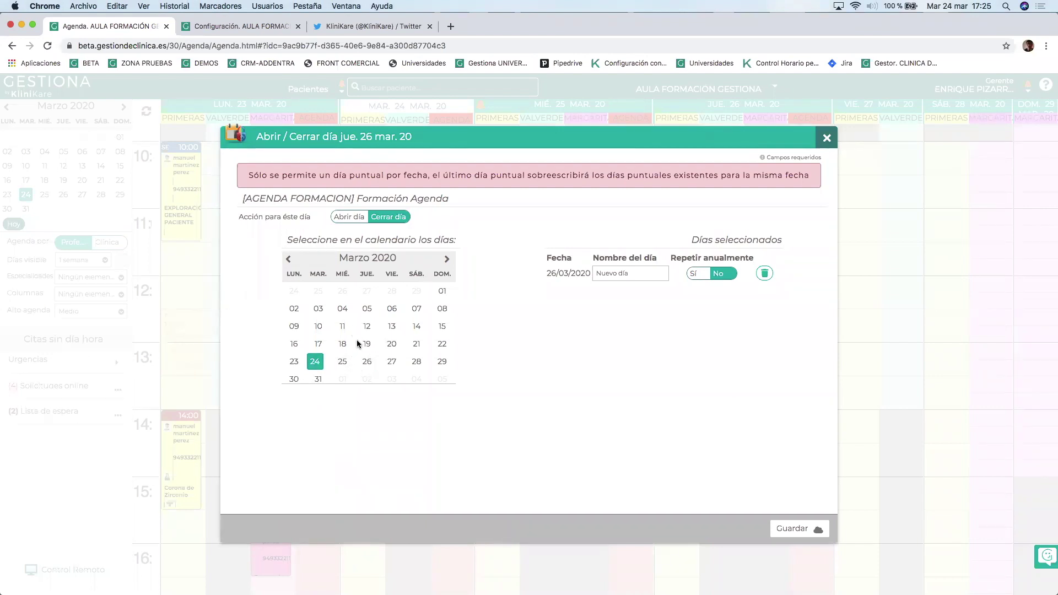
left_click(293, 380)
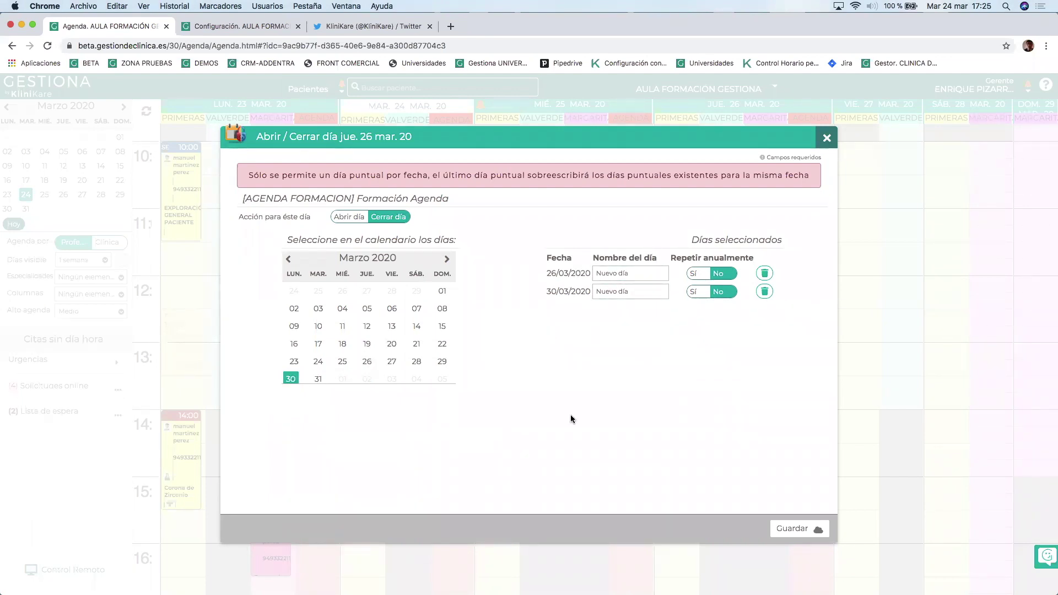
left_click(795, 529)
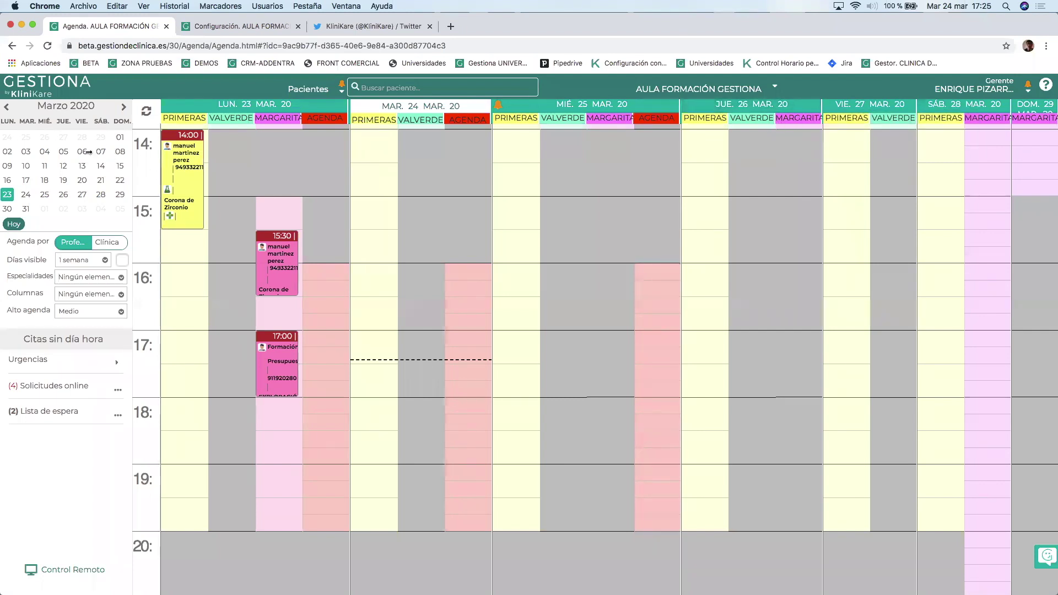
Check the week of 30 March, return to 23 March, and bring up Thursday 26's day options.
left_click(7, 209)
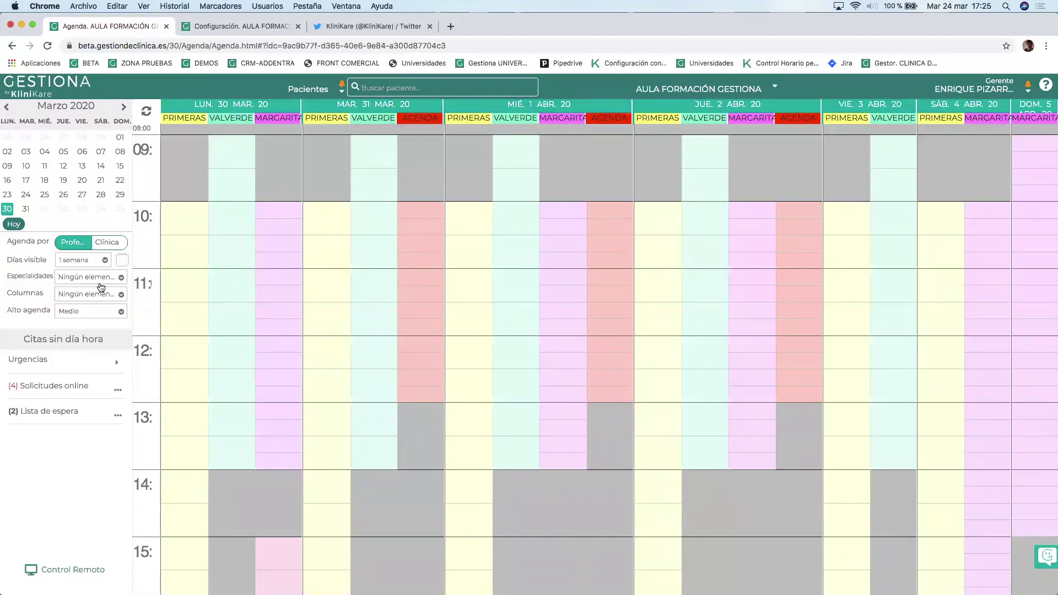
left_click(7, 195)
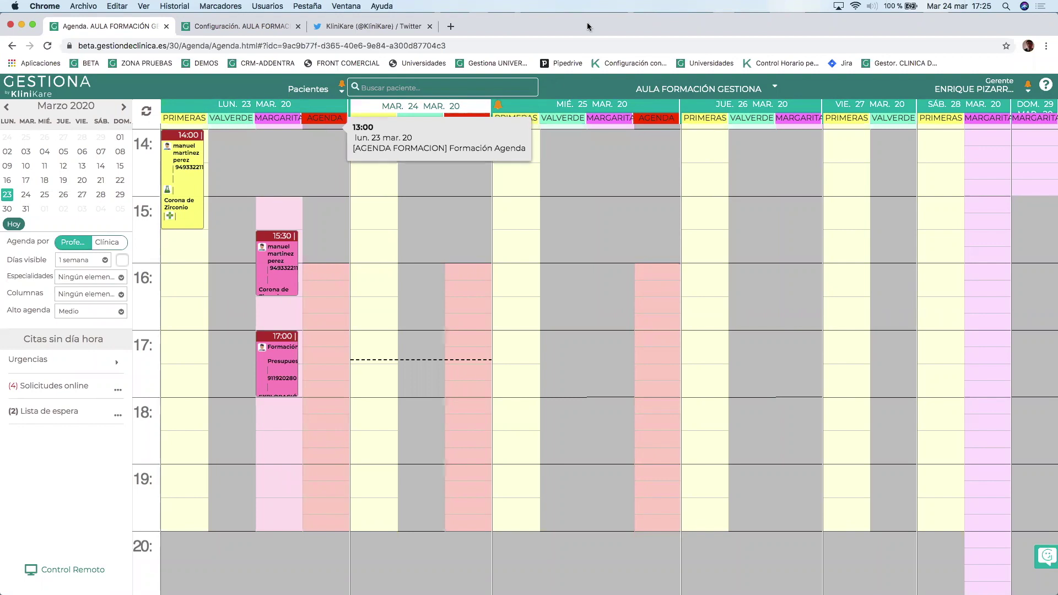
left_click(748, 103)
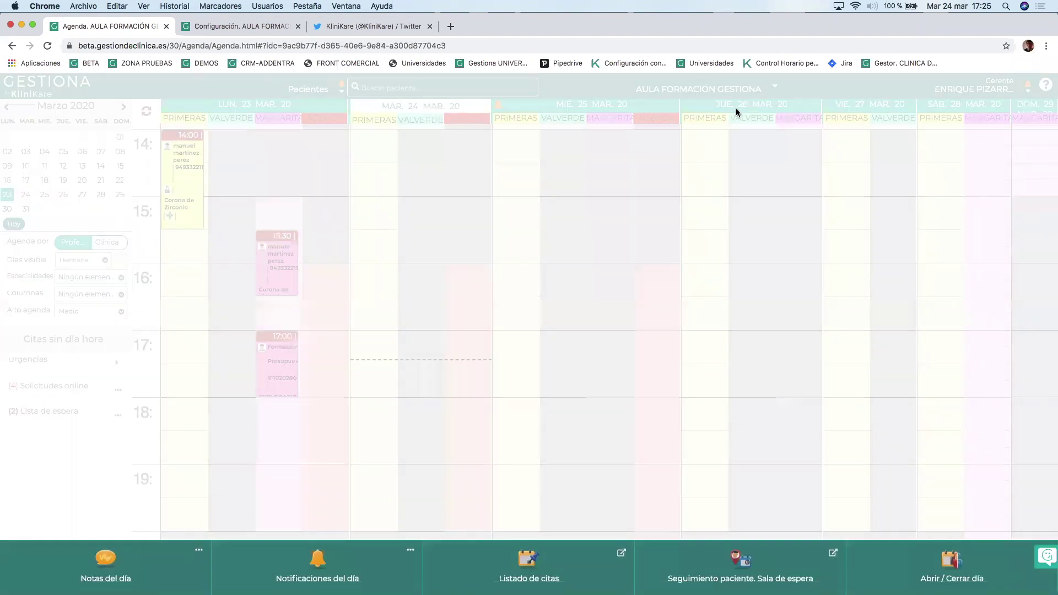
Close Thursday 26 March for the PRIMERAS and VALVERDE agendas and save.
left_click(930, 569)
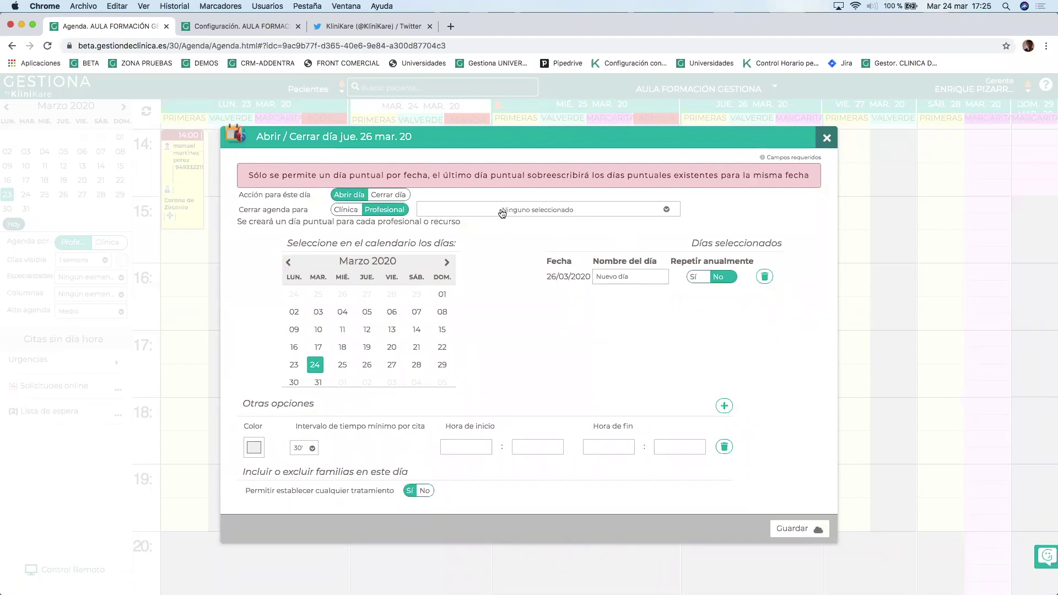
left_click(386, 196)
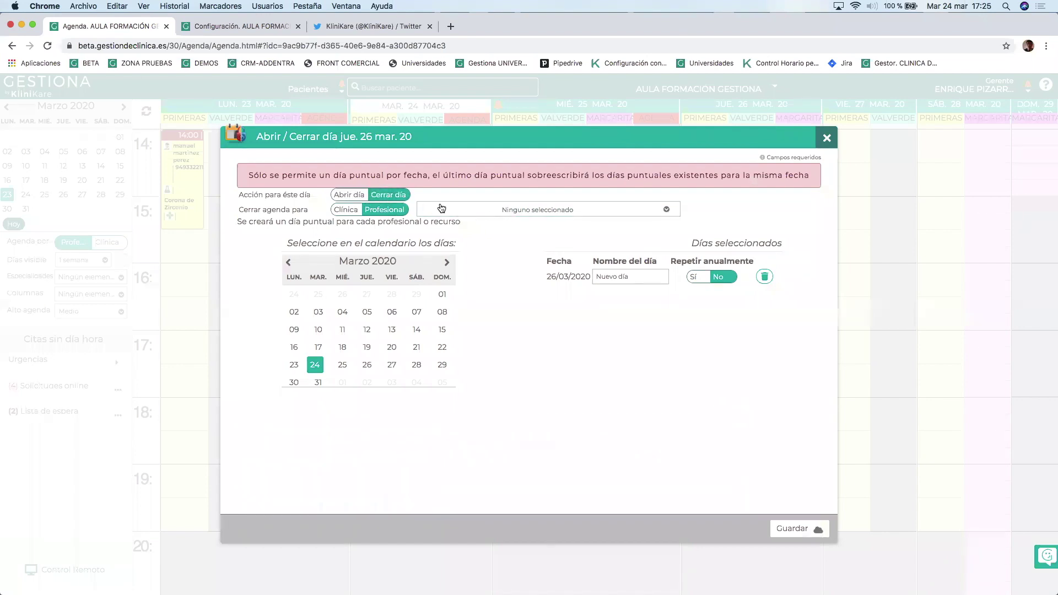
left_click(477, 211)
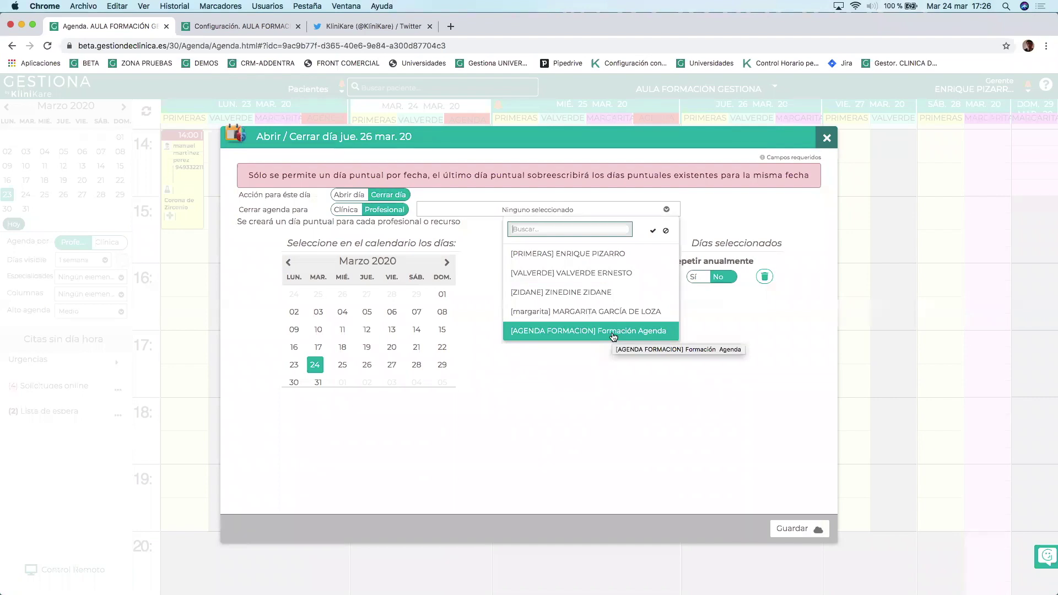
left_click(599, 255)
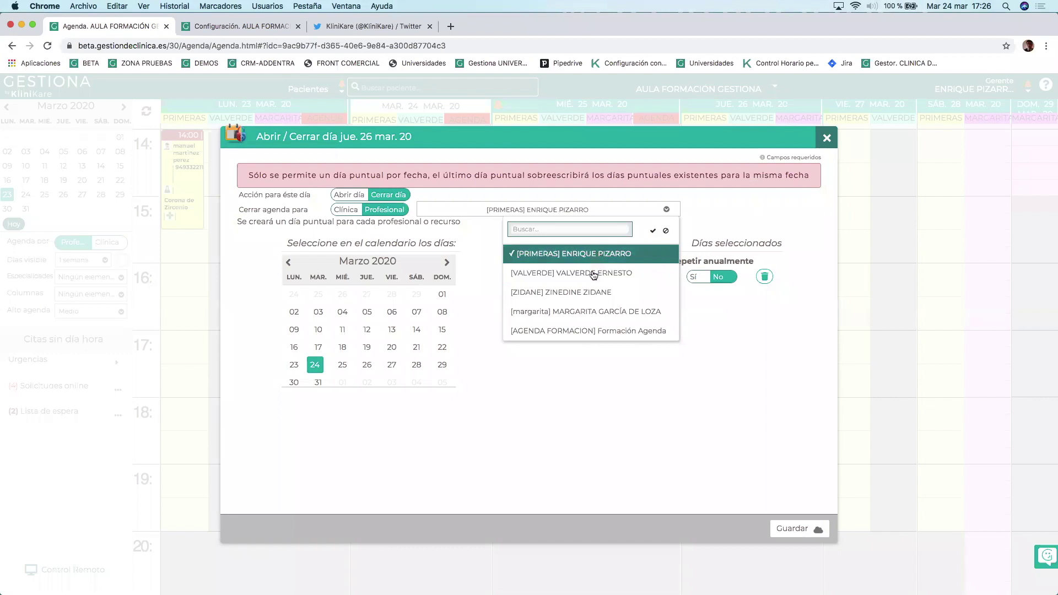
left_click(593, 274)
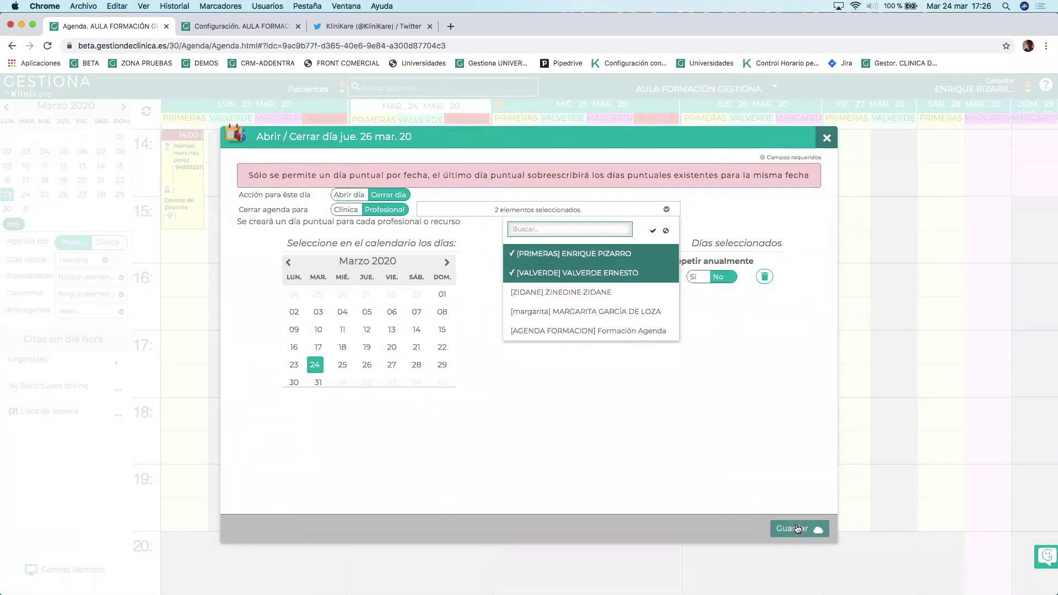
left_click(795, 526)
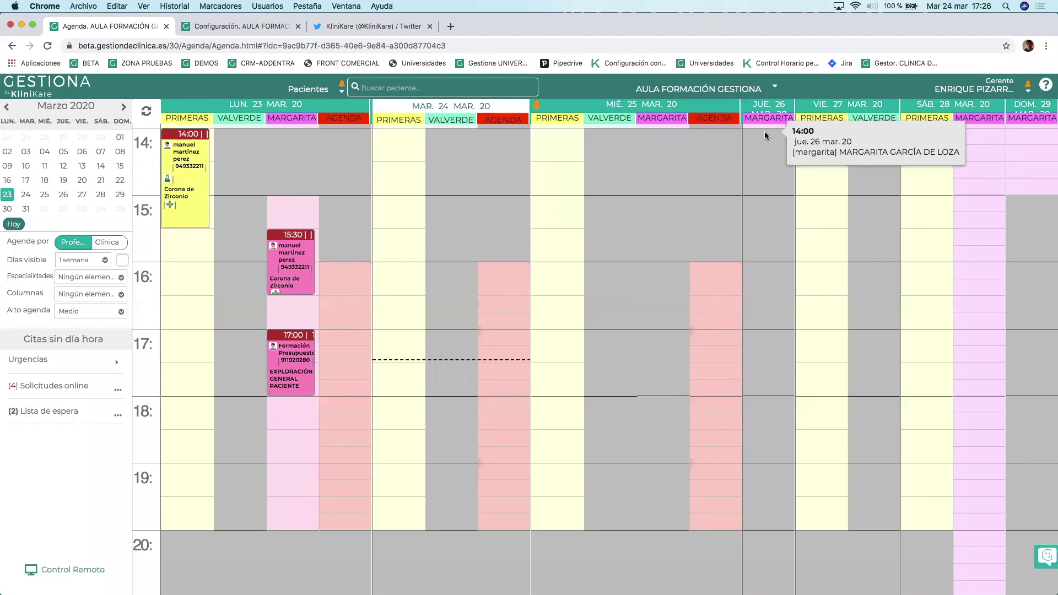
Open Formación Agenda's settings under Agenda 3.0 > Agendas profesionales for editing.
left_click(225, 27)
left_click(198, 234)
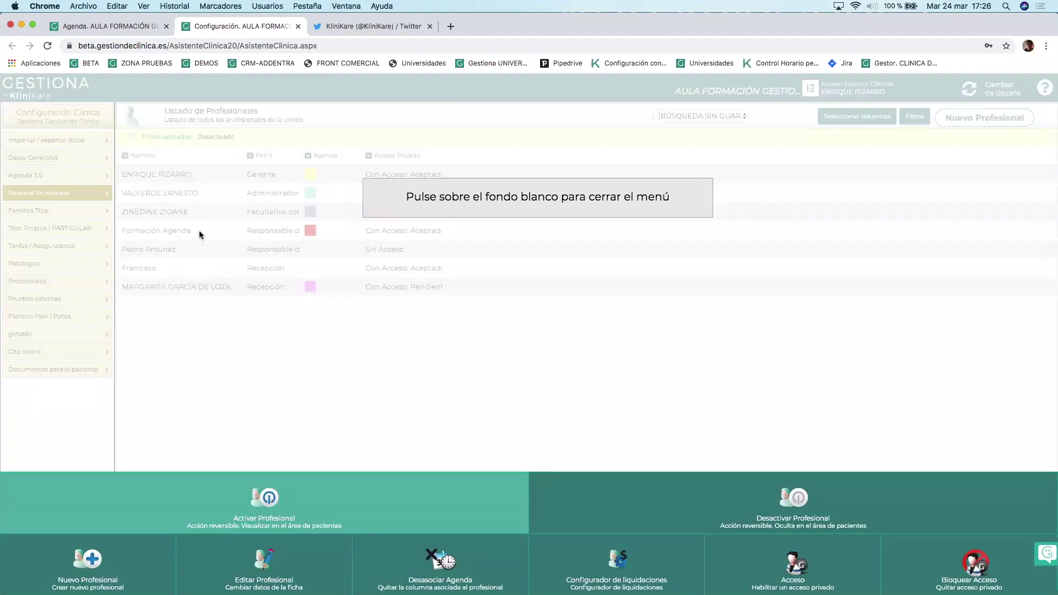
left_click(65, 177)
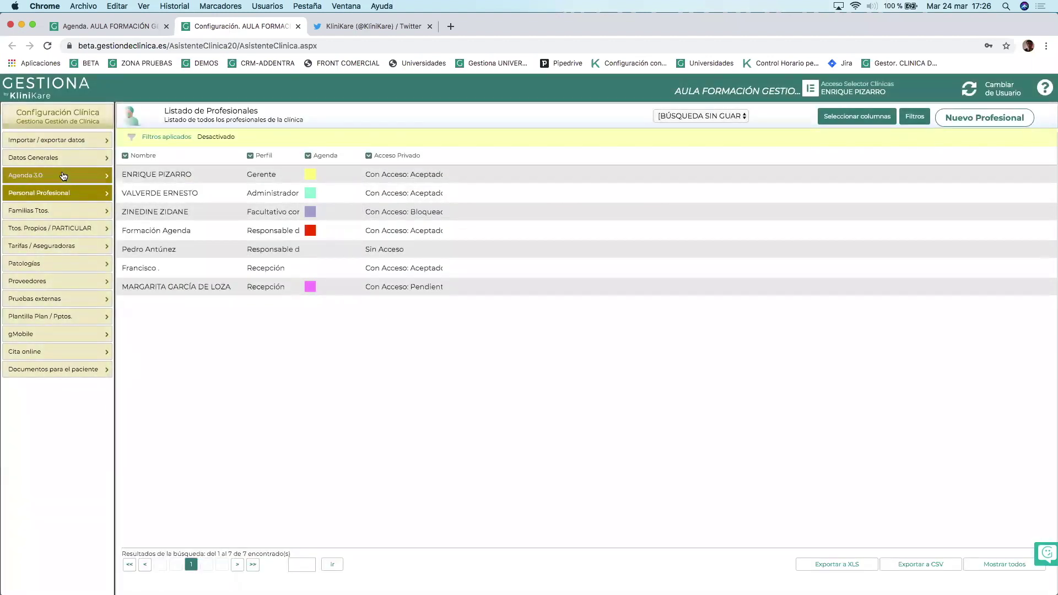
left_click(64, 176)
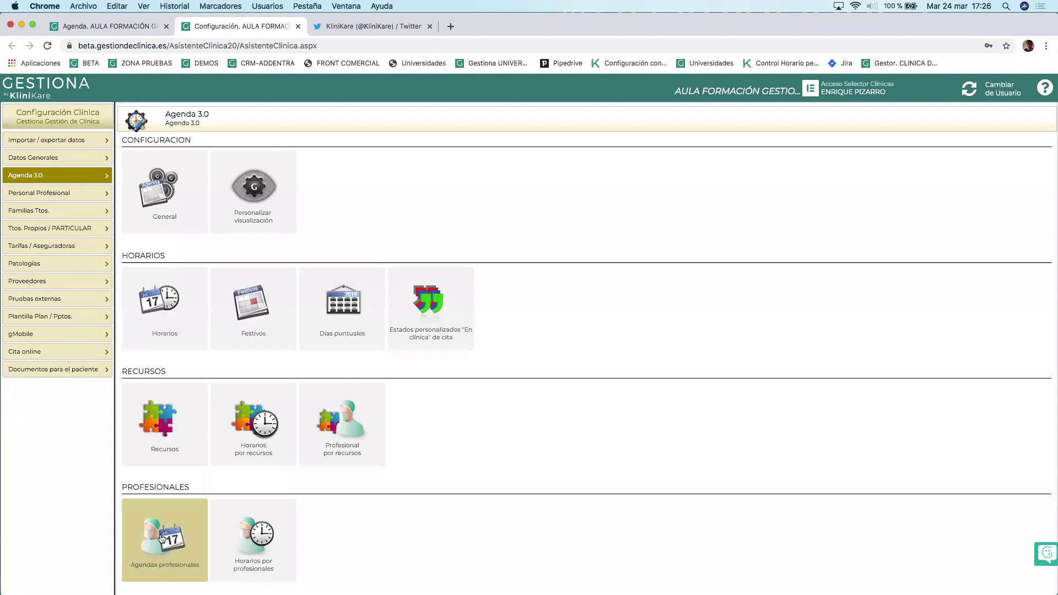
left_click(162, 538)
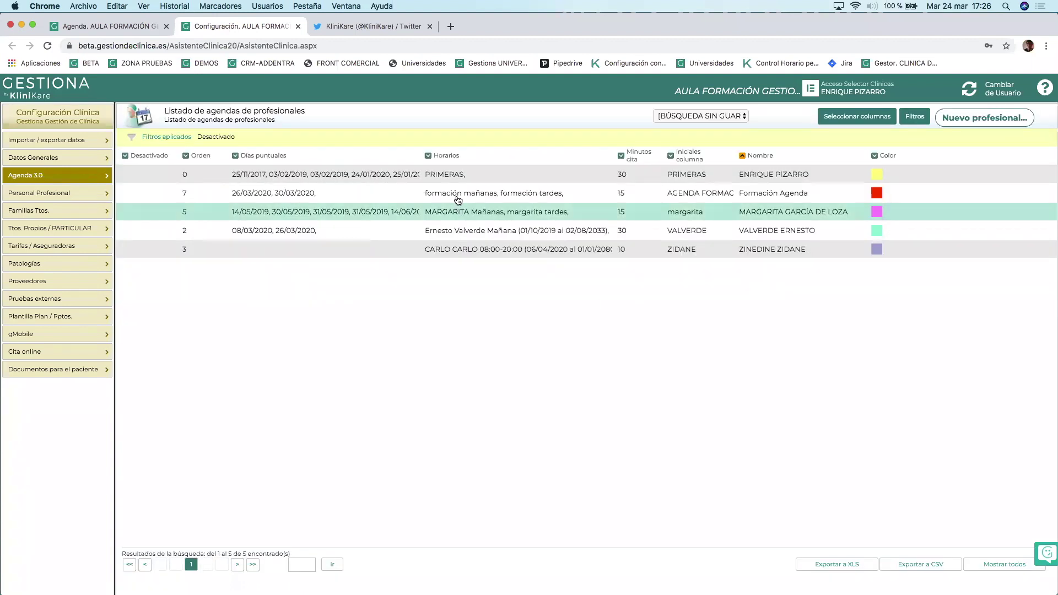
left_click(454, 194)
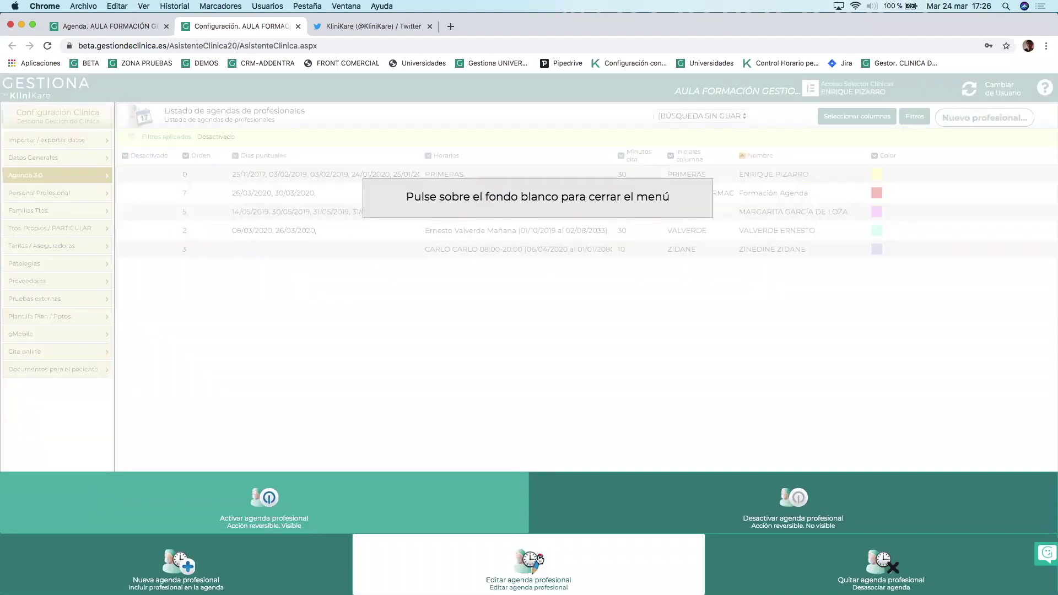
left_click(574, 577)
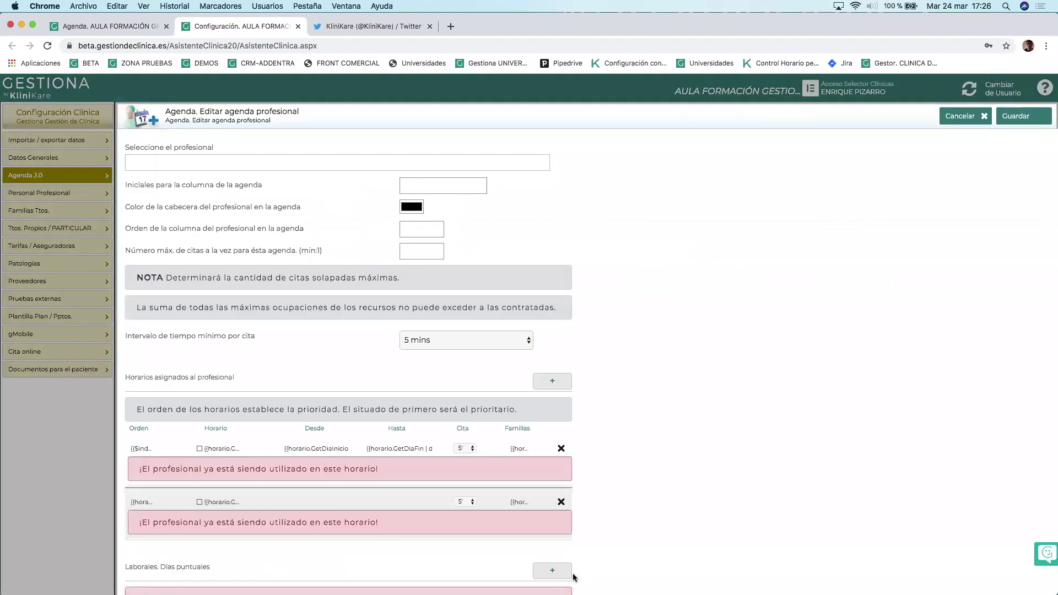
Delete the 30/03/2020 special day, save, and reload the weekly agenda.
scroll(366, 511, "down", 1)
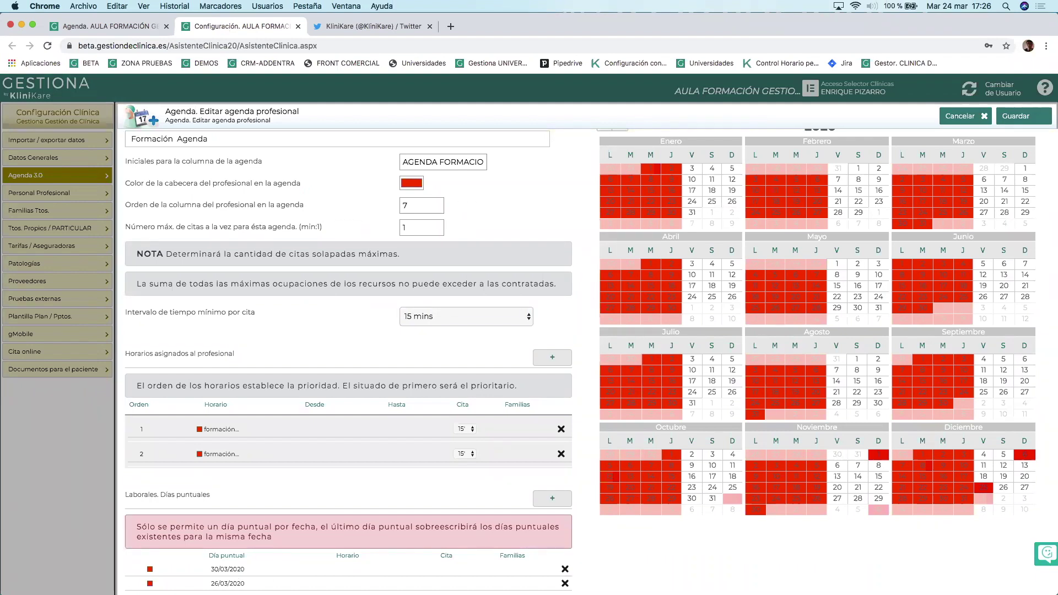
left_click(564, 570)
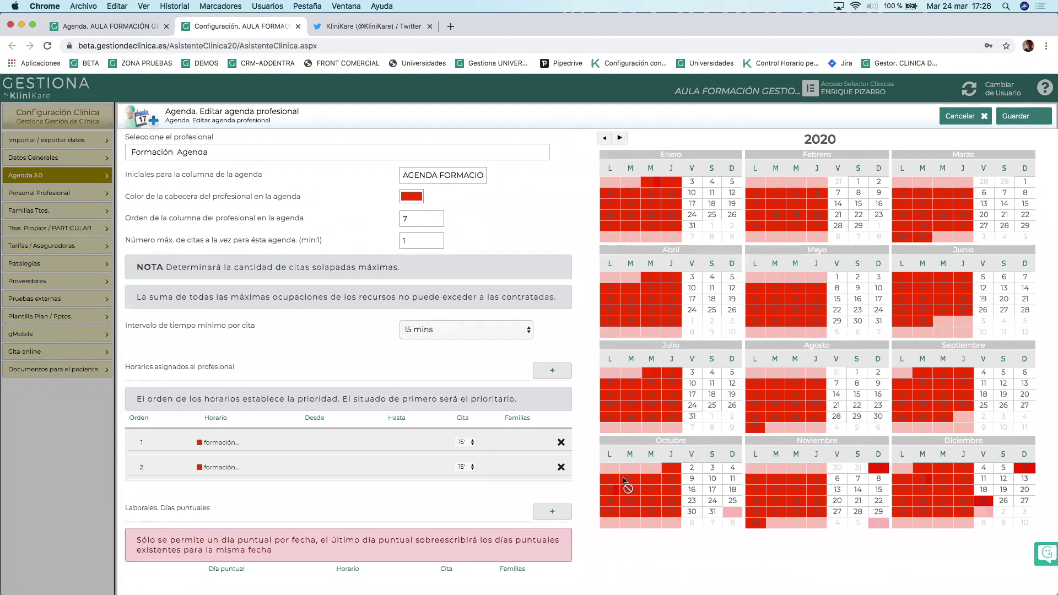
left_click(1021, 118)
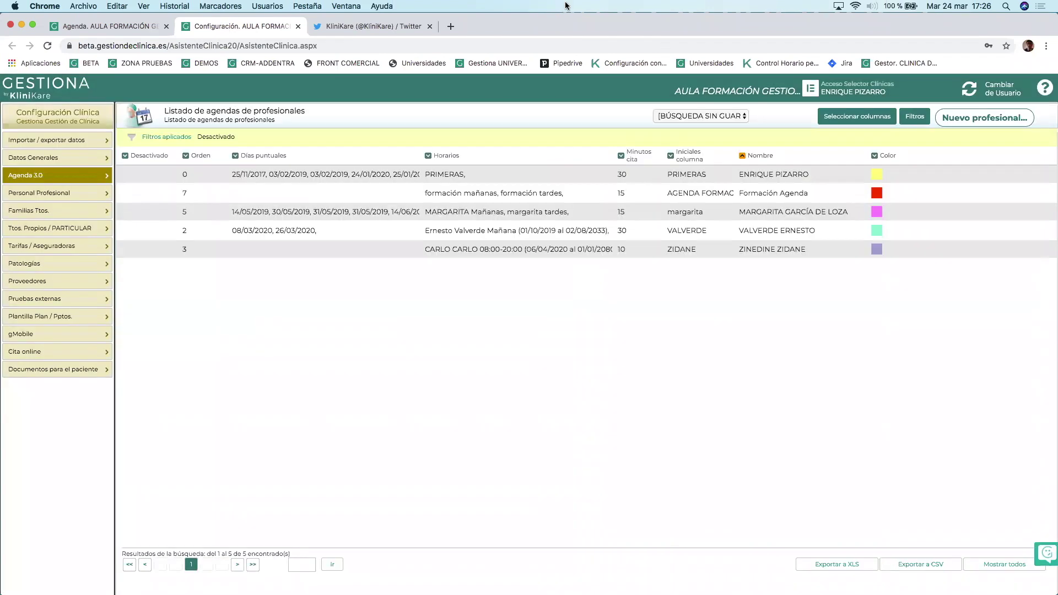
left_click(83, 26)
left_click(48, 45)
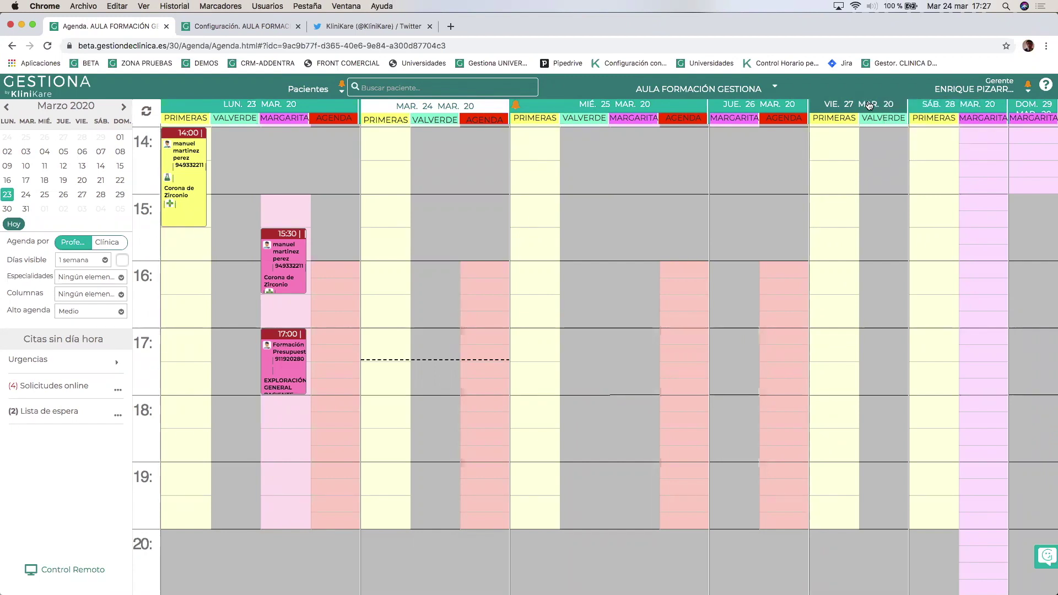
Select the VIE. 27 MAR. header to show the daily tools bar.
left_click(869, 103)
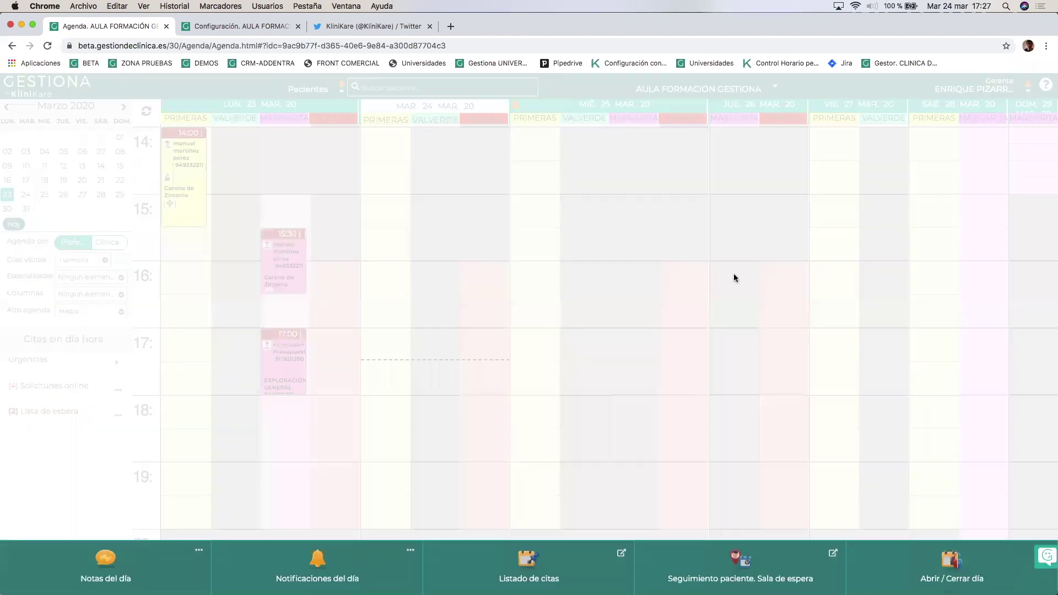
Open Friday 27 March for Formación Agenda with the Orquídea purple colour.
left_click(941, 568)
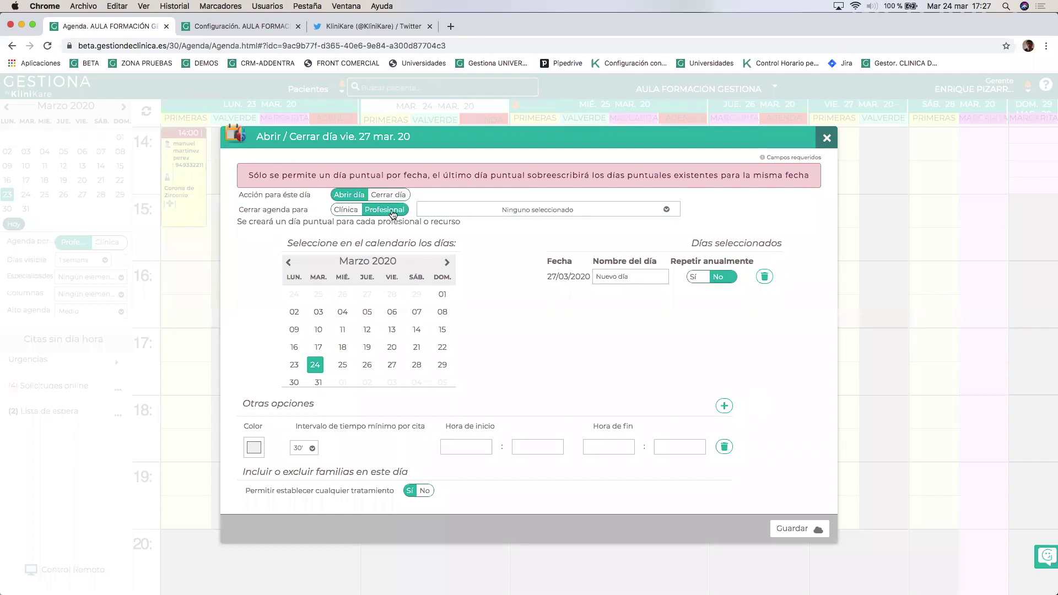
left_click(449, 214)
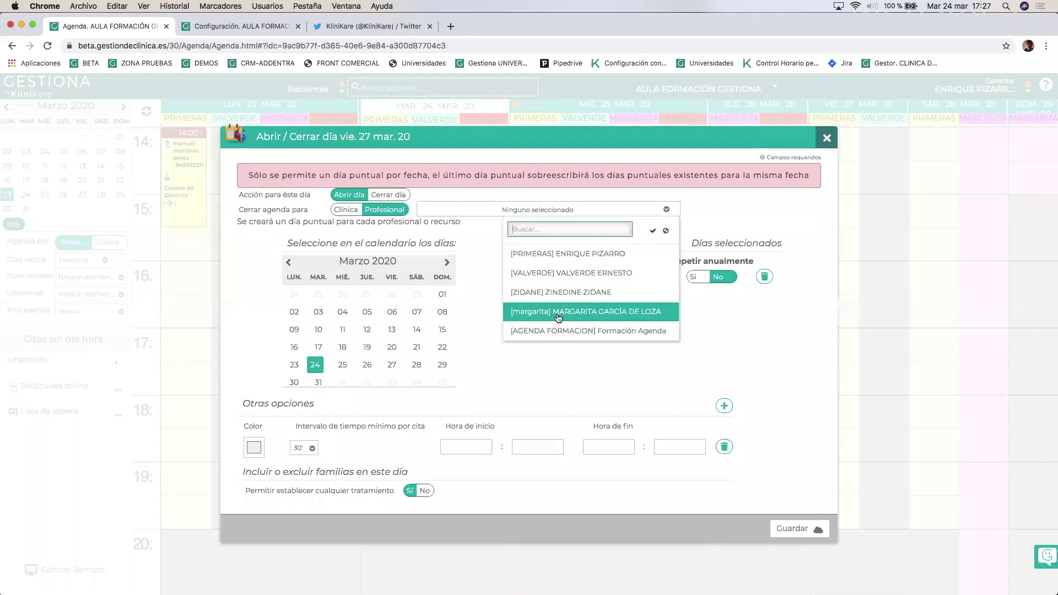
left_click(580, 331)
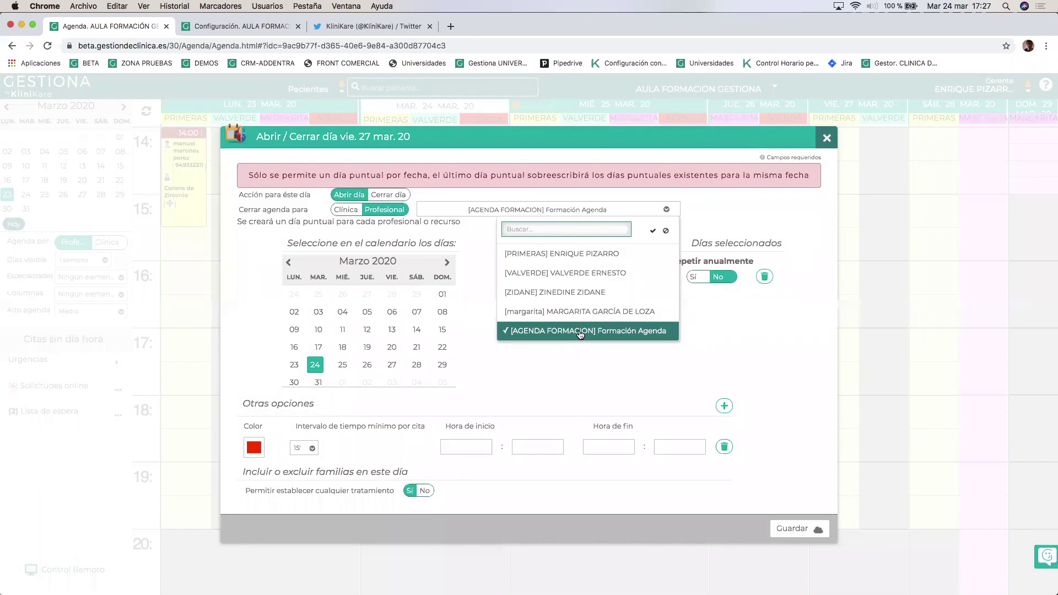
left_click(592, 383)
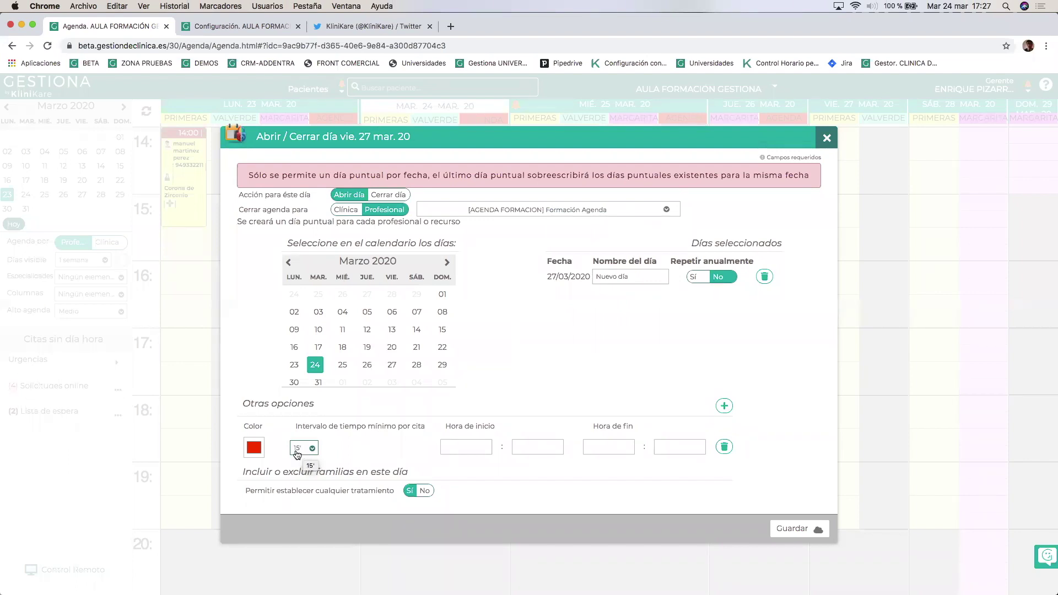
left_click(253, 448)
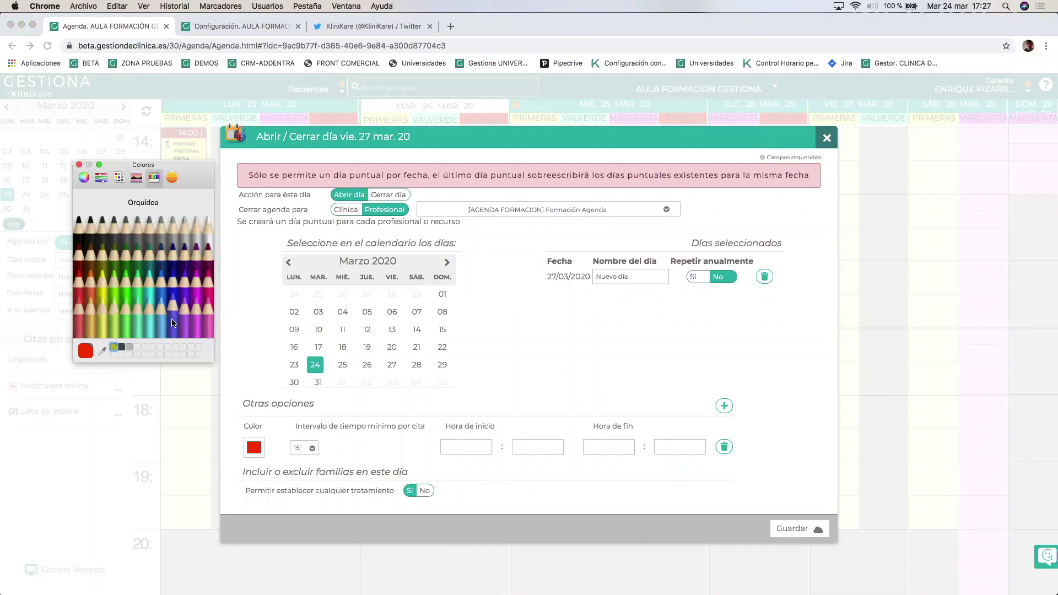
left_click(172, 323)
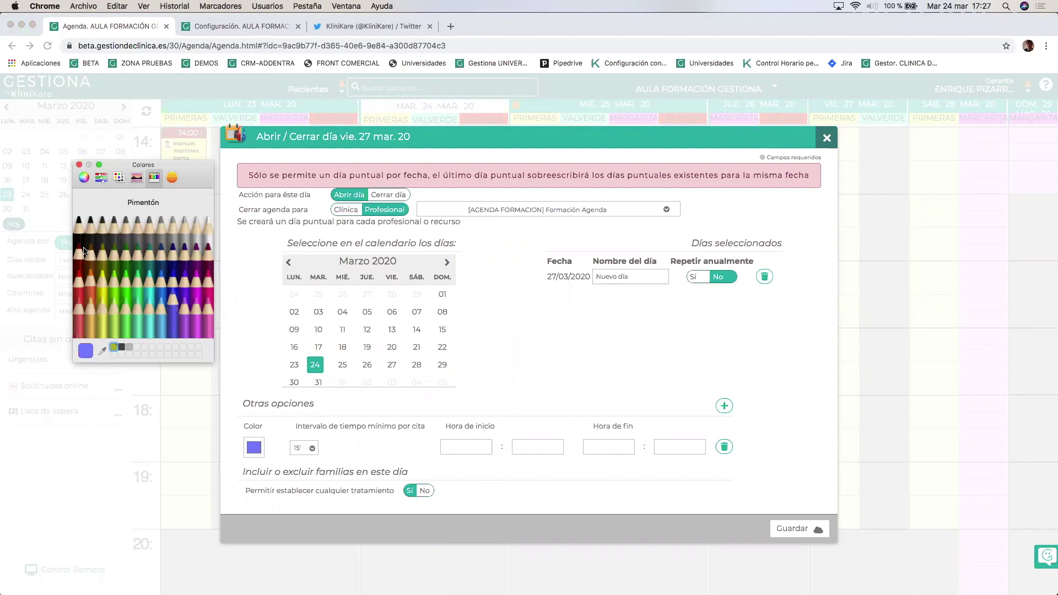
left_click(79, 166)
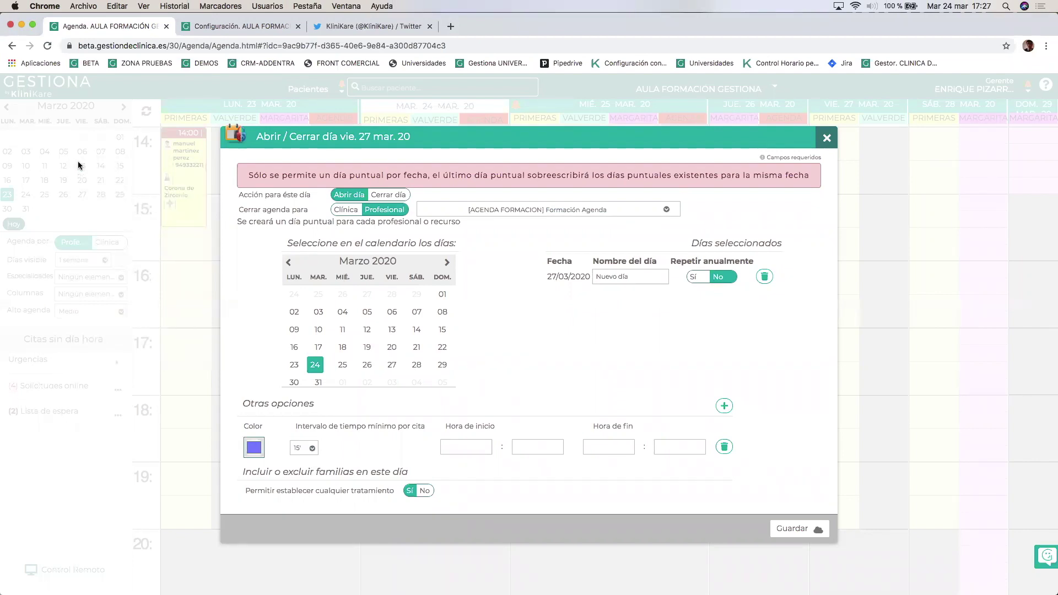
Enter hours 09:00–12:00 and 15:00–21:00 and save the Friday opening.
left_click(460, 441)
left_click(462, 445)
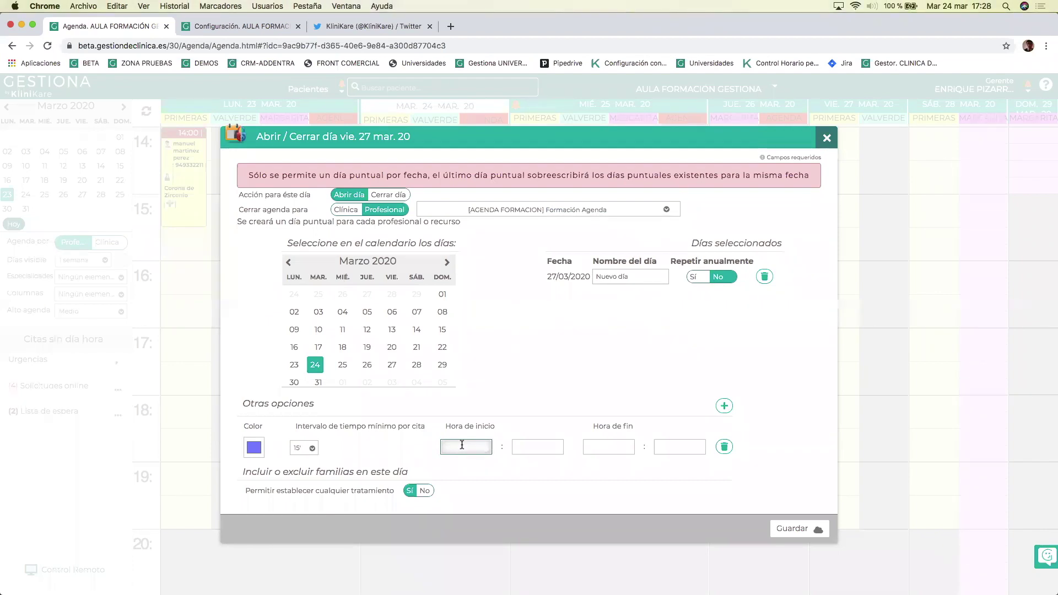
type("09")
key("Tab")
key("Tab")
type("12")
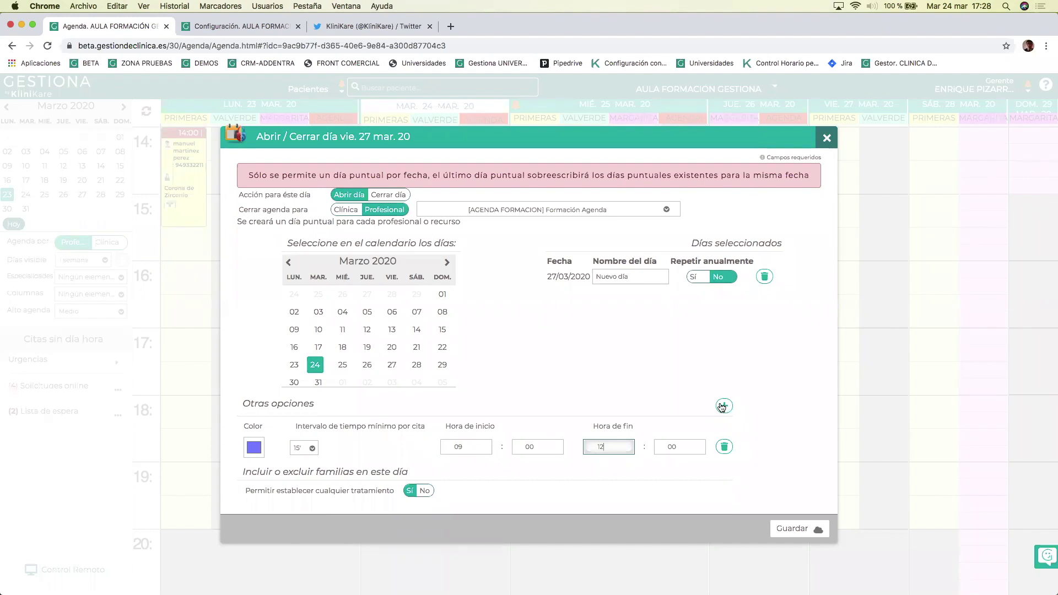
left_click(724, 406)
left_click(457, 472)
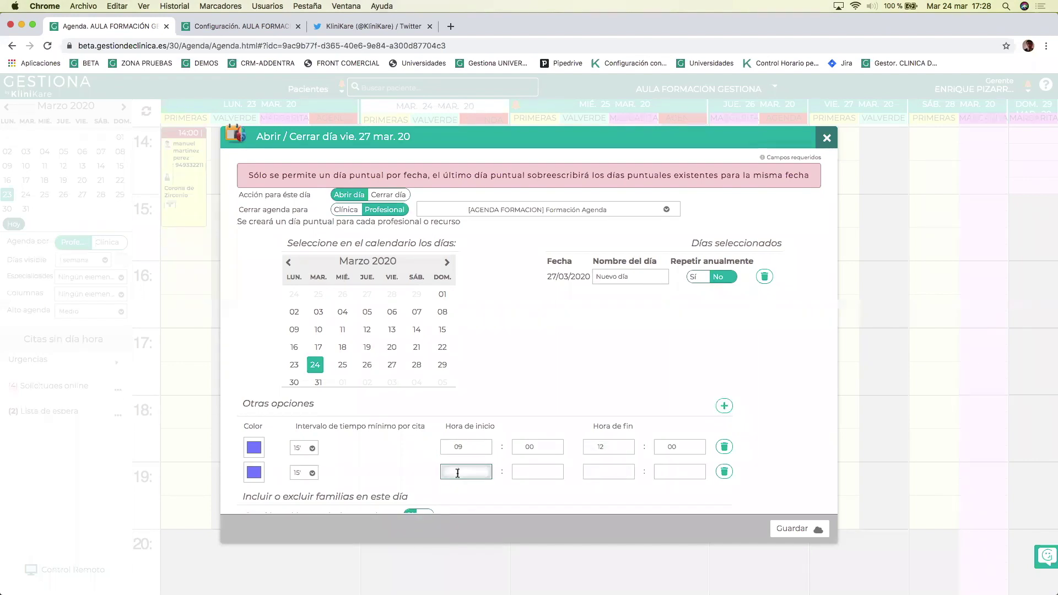
type("15")
key("Tab")
key("Tab")
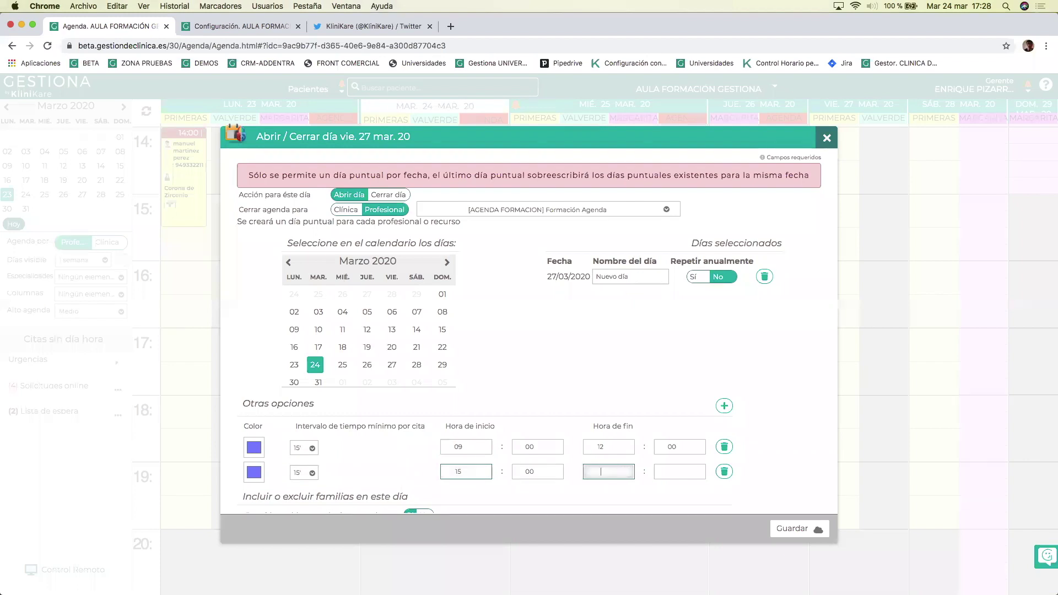
type("21")
left_click(791, 527)
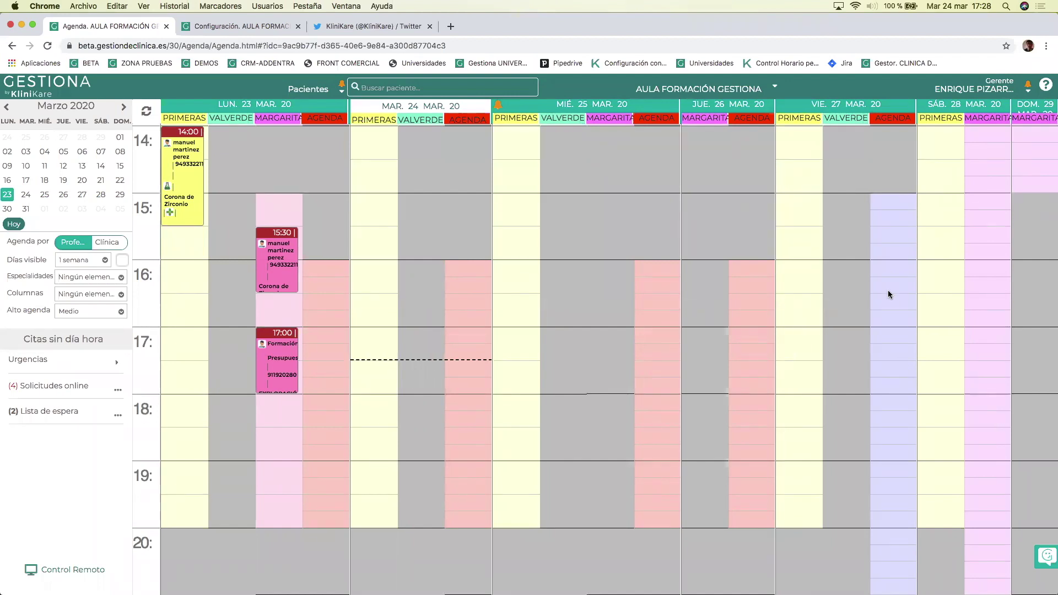
Review the week and the 30 March week, return to today, then open Saturday 28's day actions.
mouse_move(887, 294)
scroll(789, 252, "up", 10)
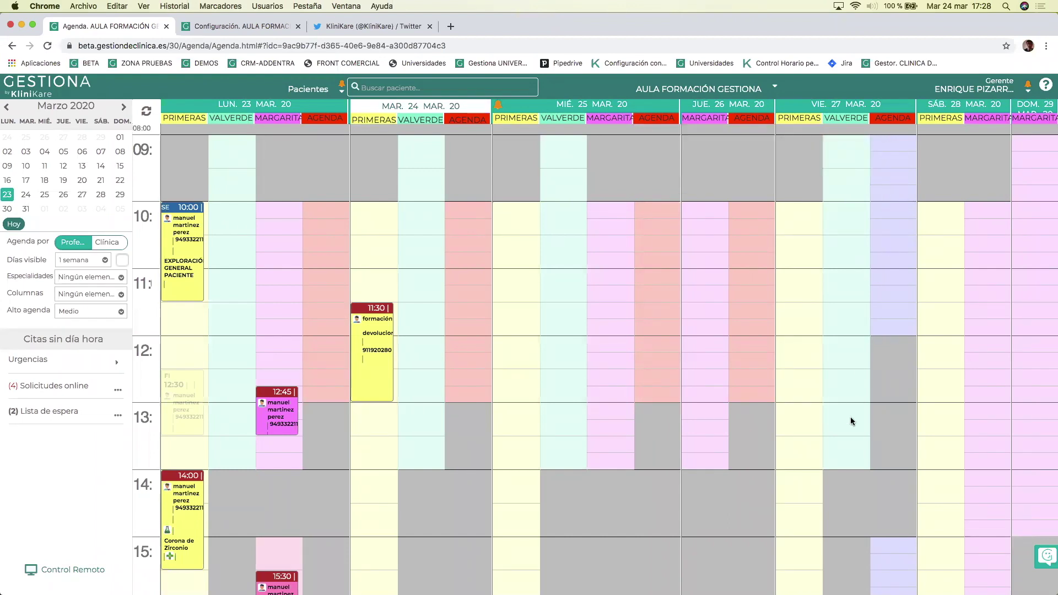
scroll(851, 479, "down", 3)
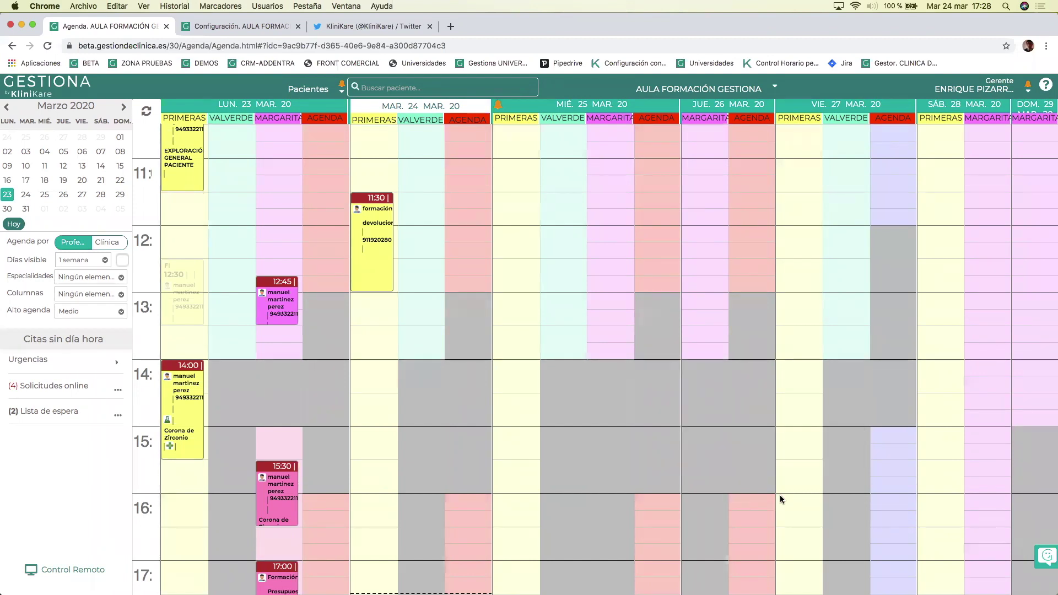
scroll(778, 494, "down", 6)
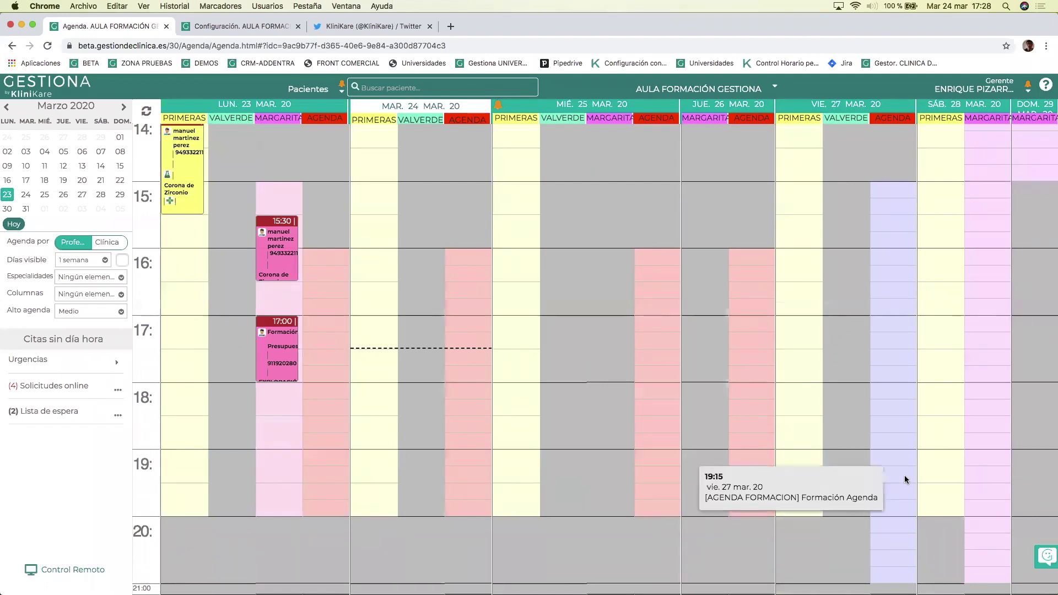
left_click(8, 209)
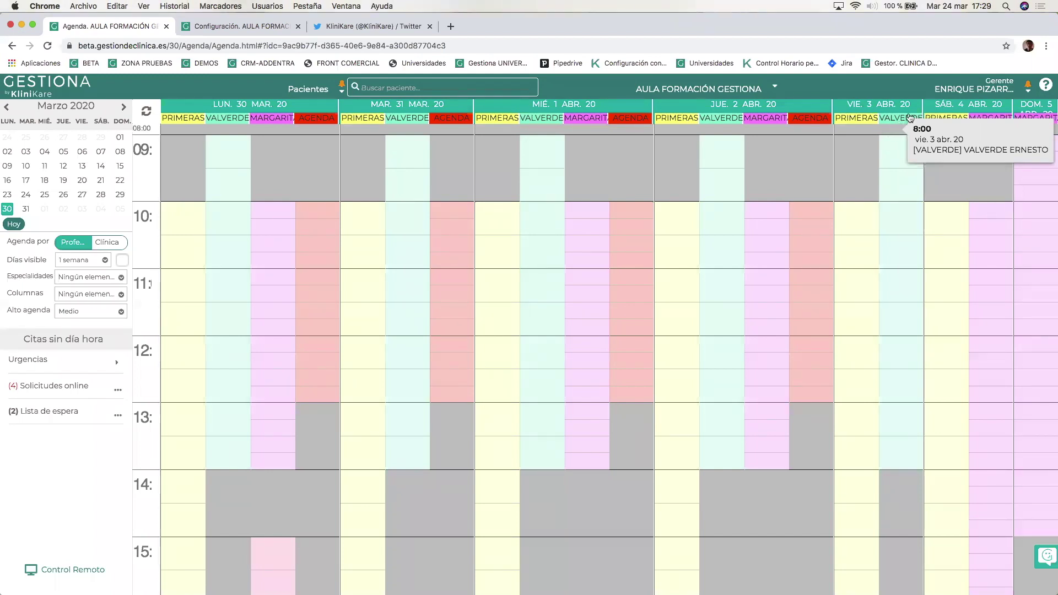
left_click(14, 224)
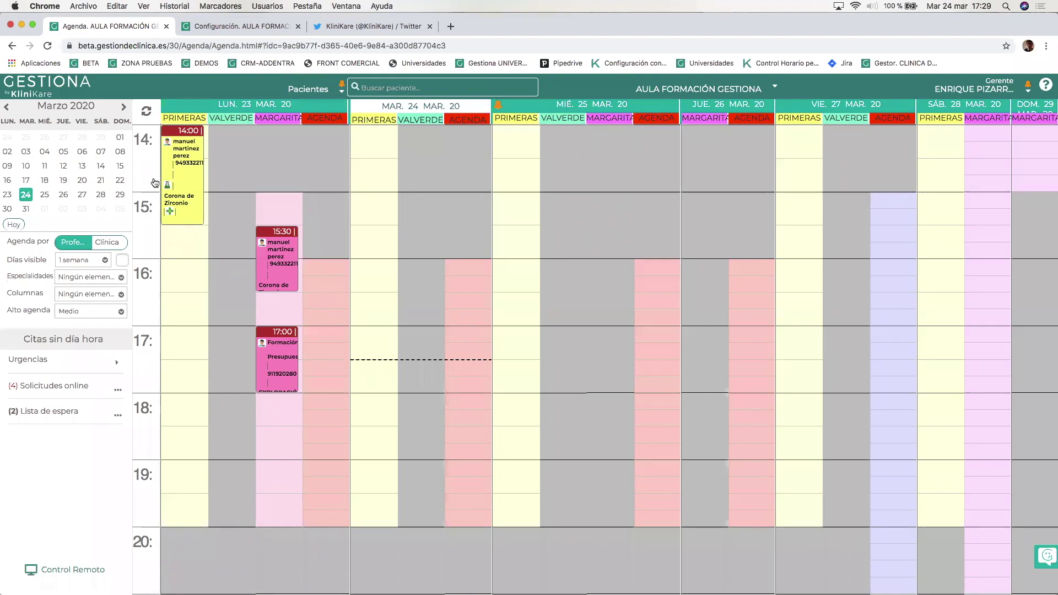
scroll(811, 234, "up", 6)
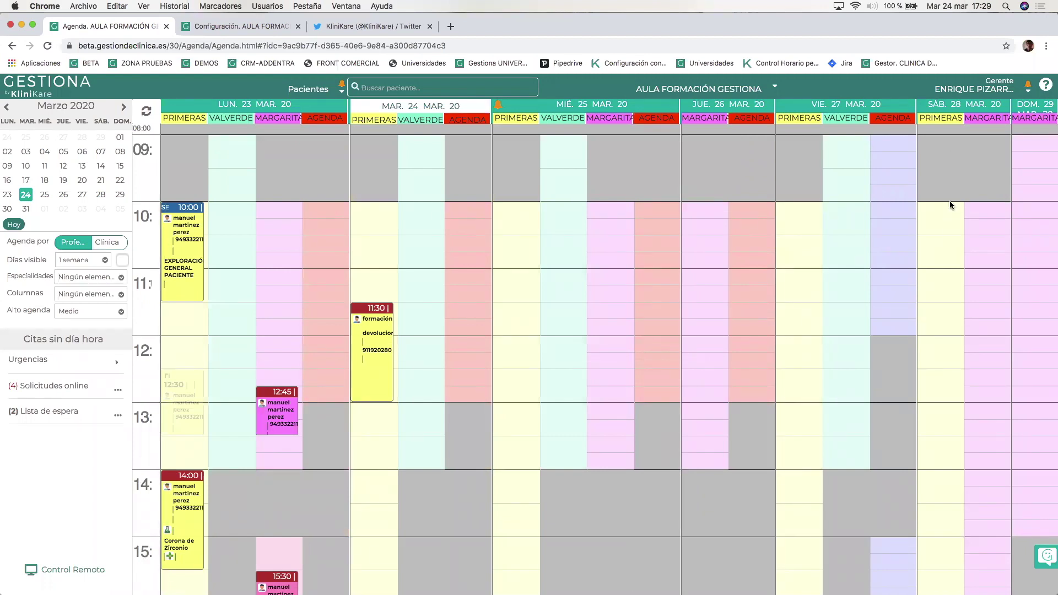
left_click(963, 100)
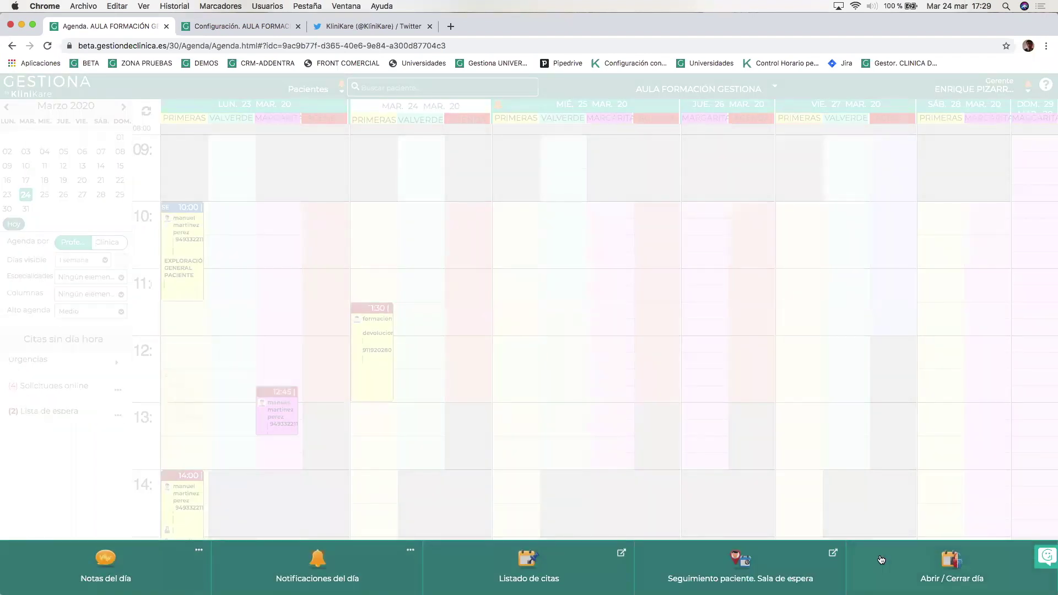
Close Saturday 28 March for the whole clinic and show the 30 March week.
left_click(937, 566)
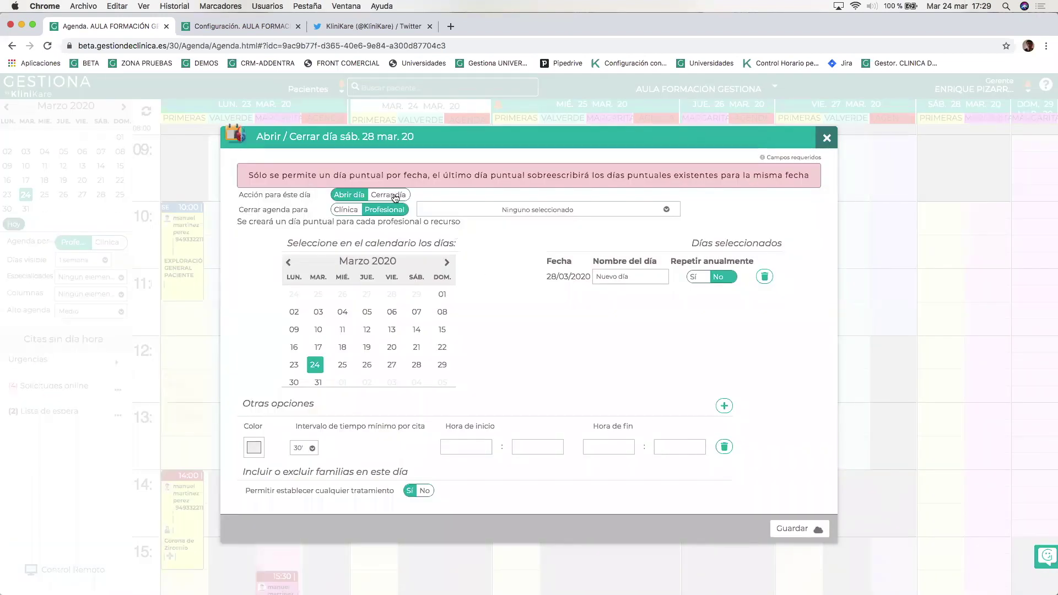
left_click(389, 195)
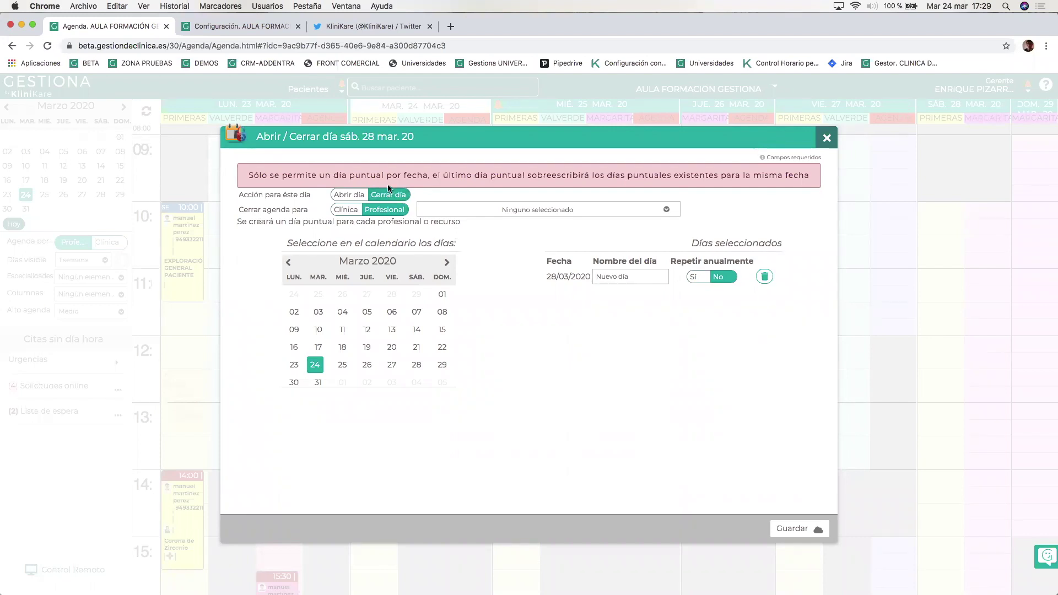
left_click(346, 211)
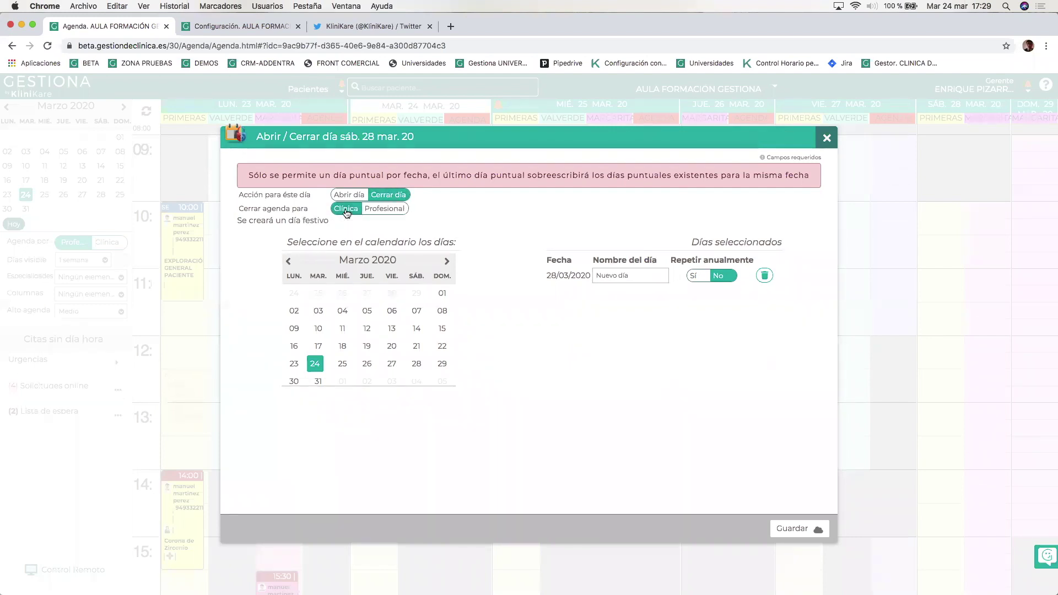
left_click(794, 528)
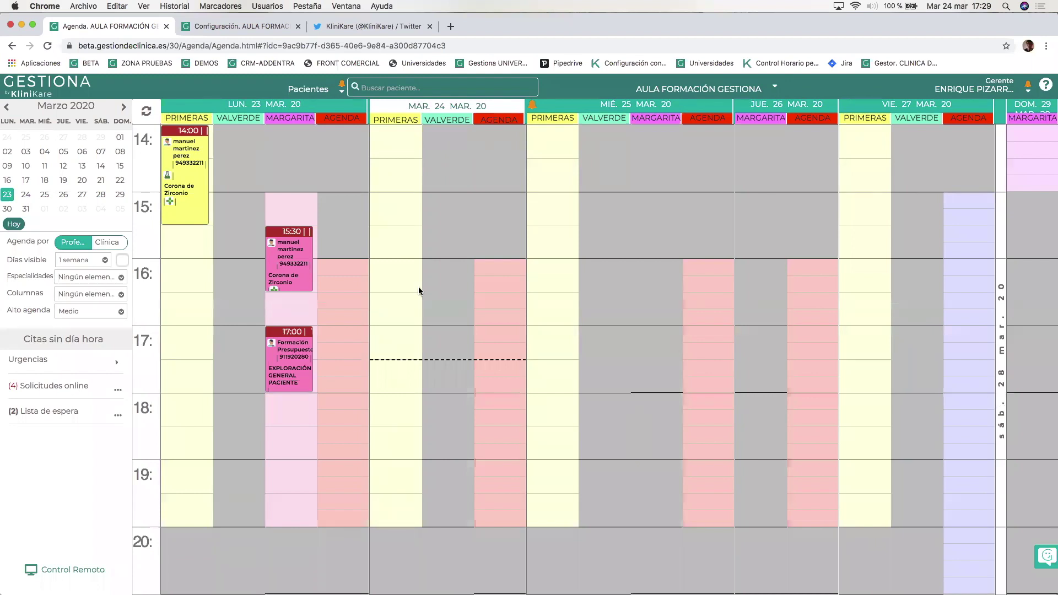
left_click(8, 209)
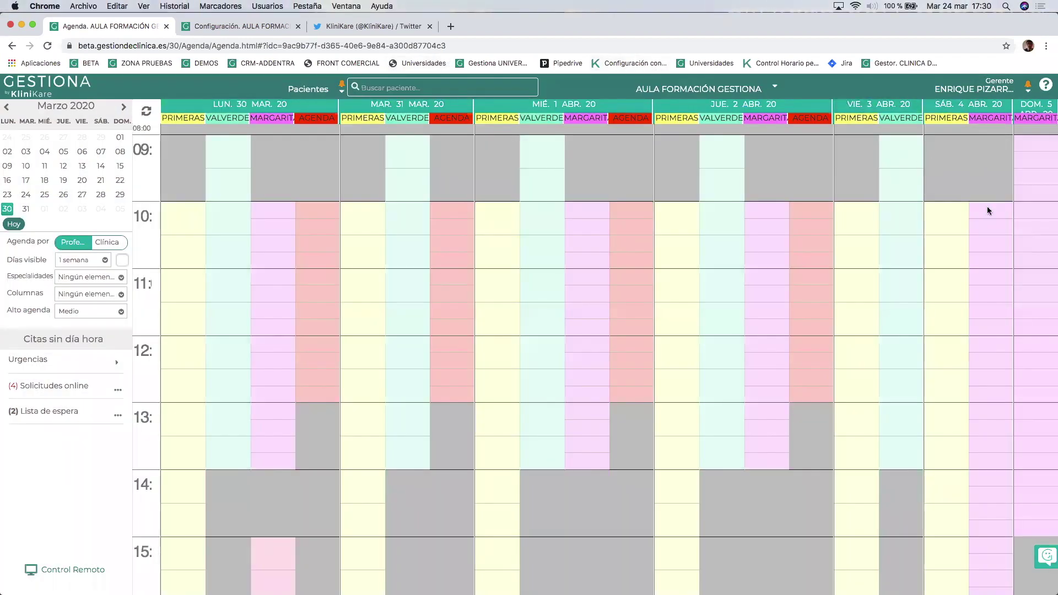
Return the agenda to the 23–29 March week and switch to Configuración.
mouse_move(1006, 219)
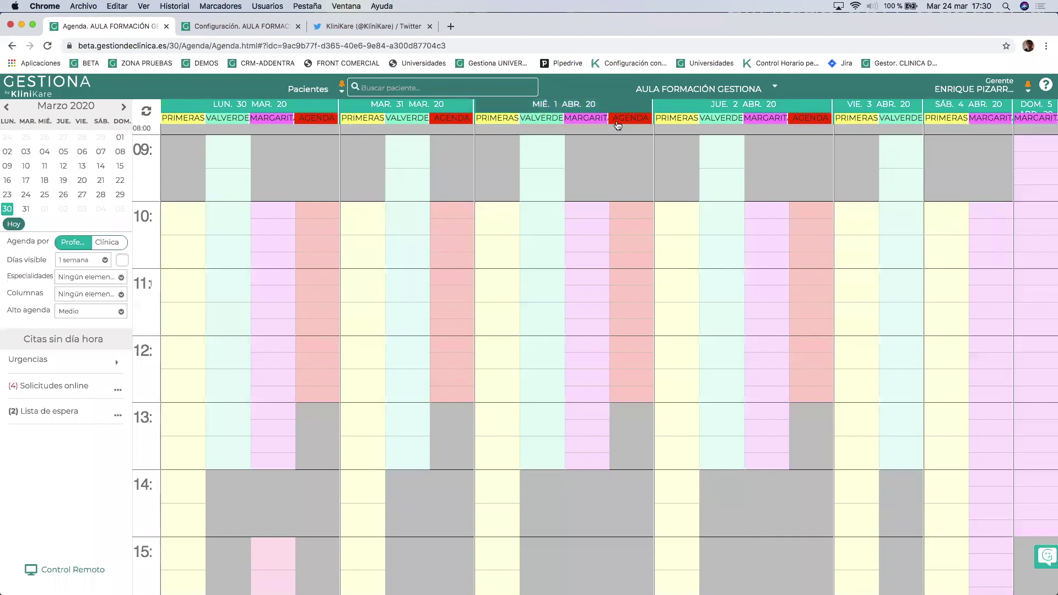
left_click(9, 222)
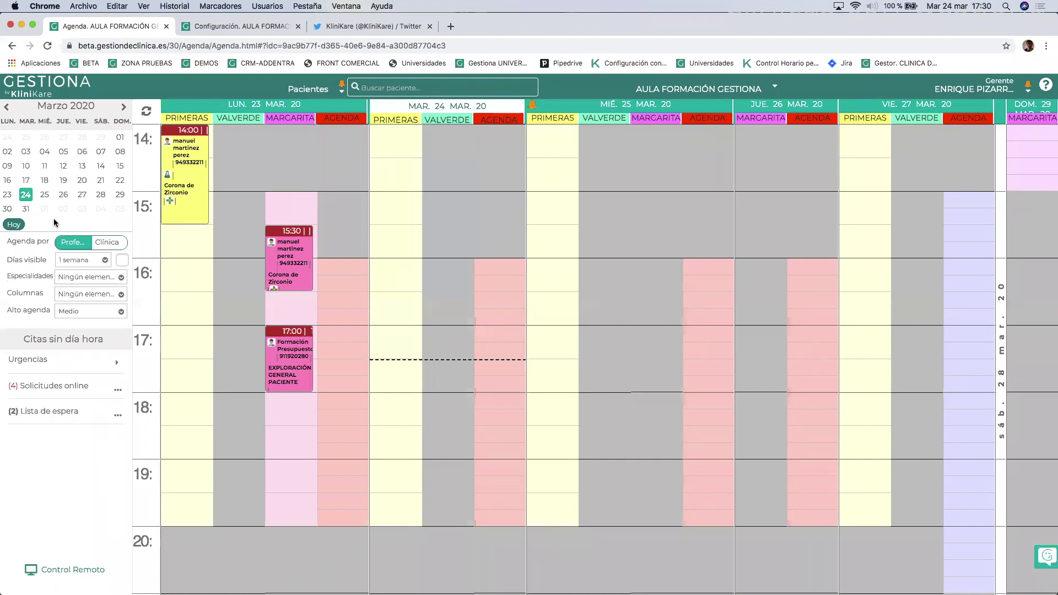
left_click(215, 27)
In Agenda 3.0 > Festivos, pick 25 December 2020 as the new holiday date.
left_click(44, 177)
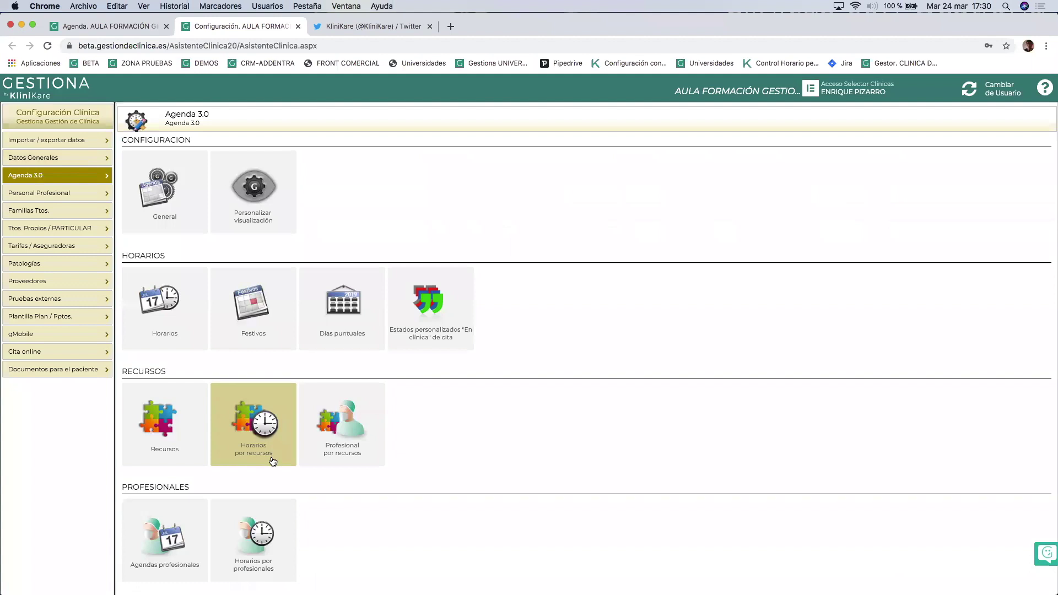
left_click(265, 300)
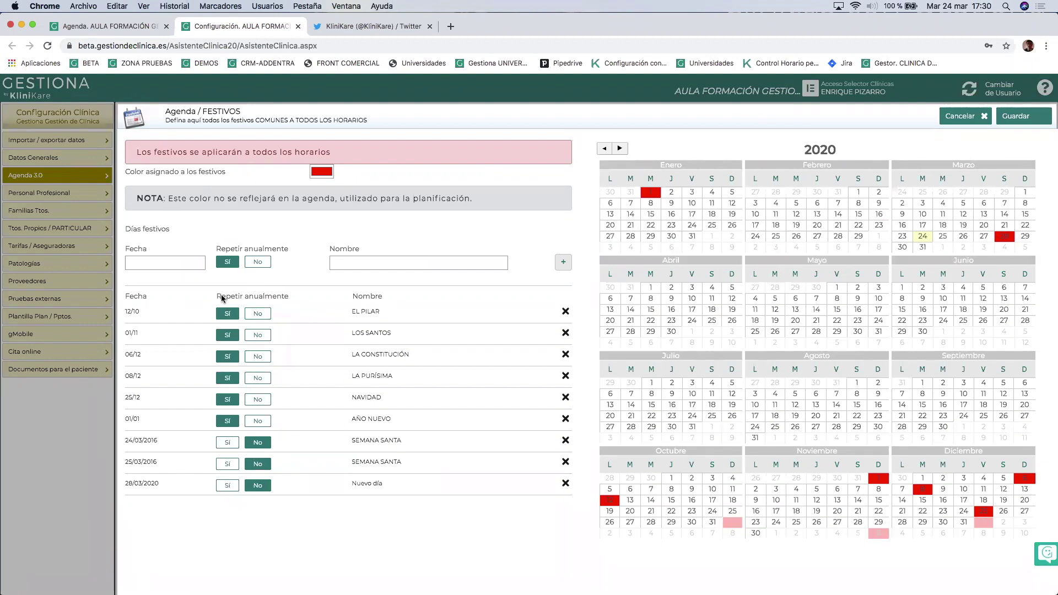
left_click(157, 264)
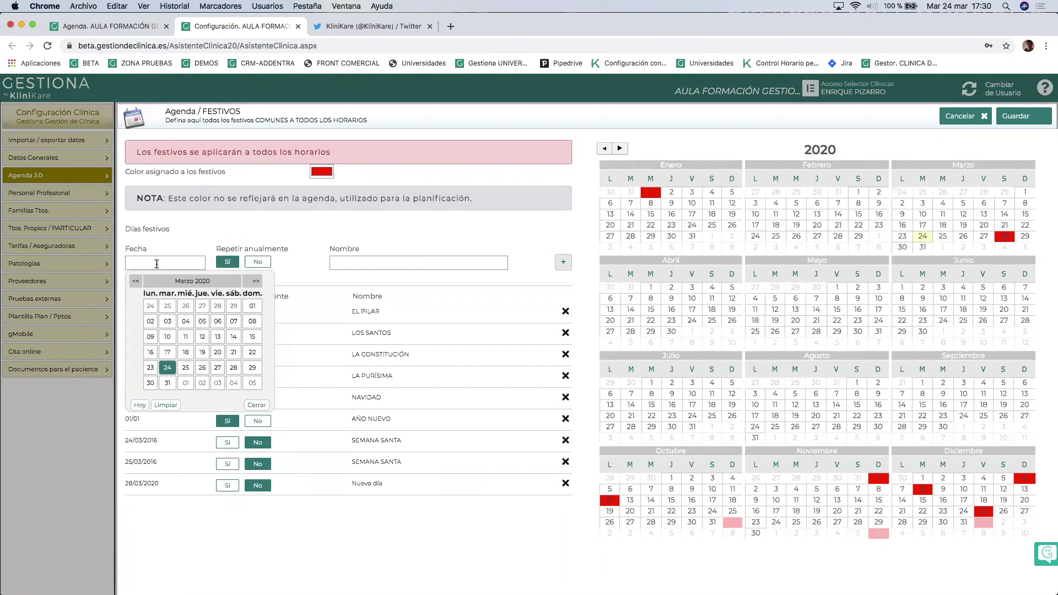
left_click(256, 281)
left_click(256, 282)
left_click(256, 282)
left_click(255, 281)
left_click(255, 281)
left_click(256, 281)
left_click(255, 282)
left_click(255, 282)
left_click(256, 282)
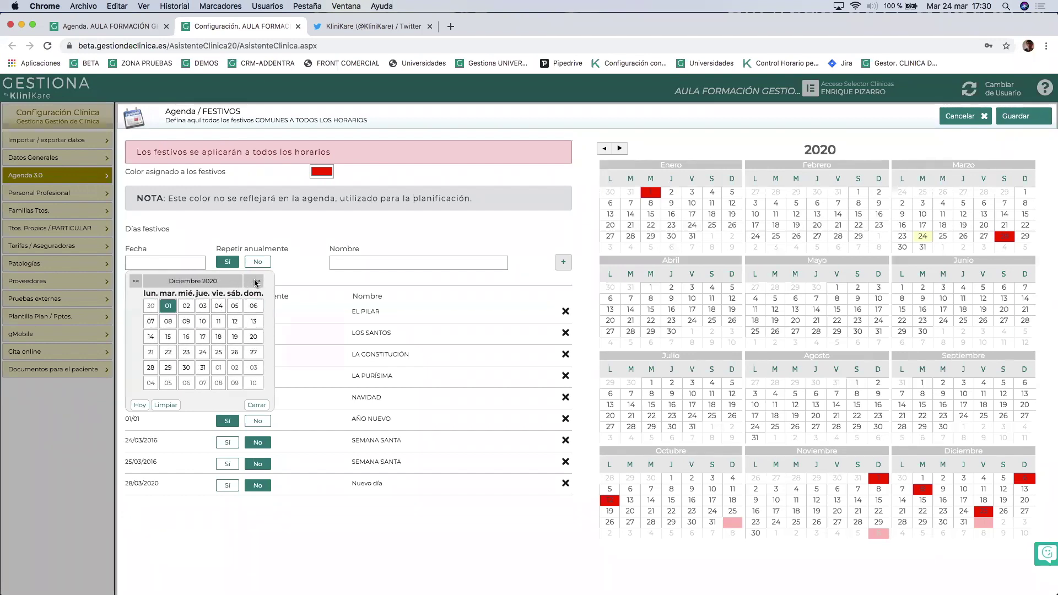
left_click(218, 352)
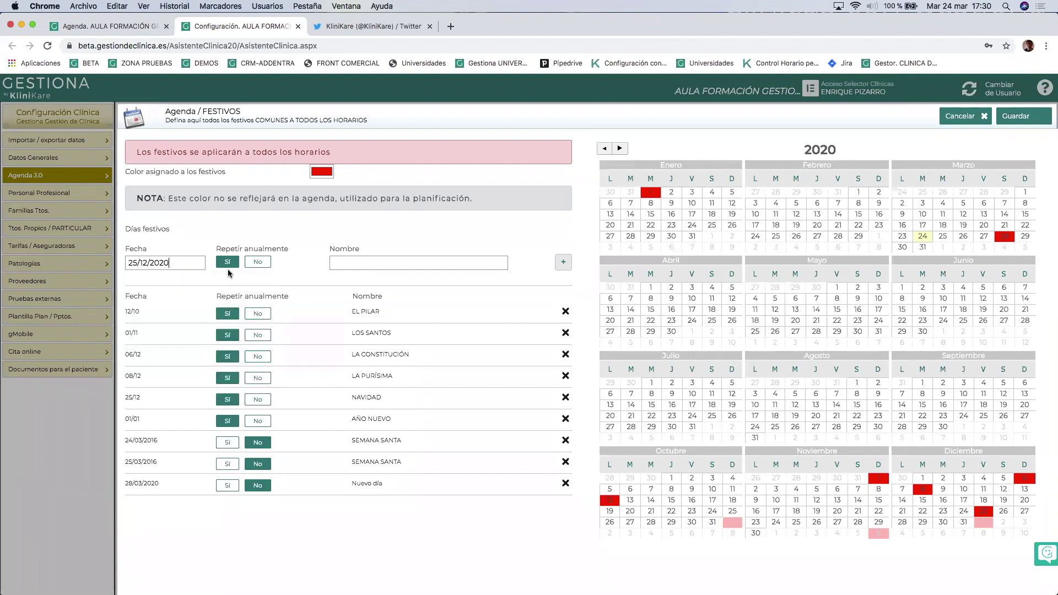
Name the holiday NAVIDAD and add it to the list.
left_click(349, 262)
type("NAVIDAD")
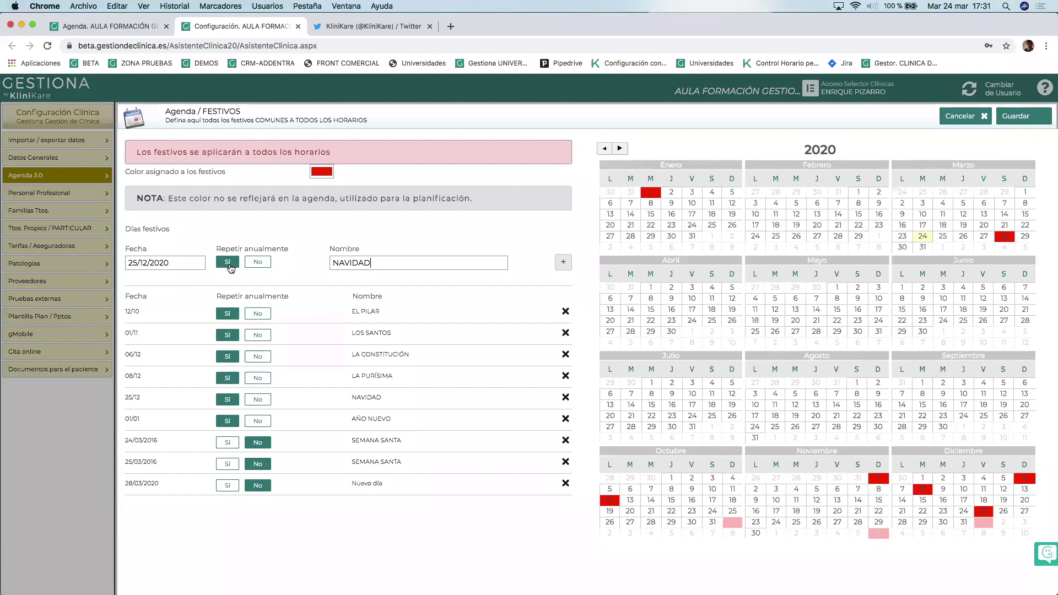
left_click(563, 264)
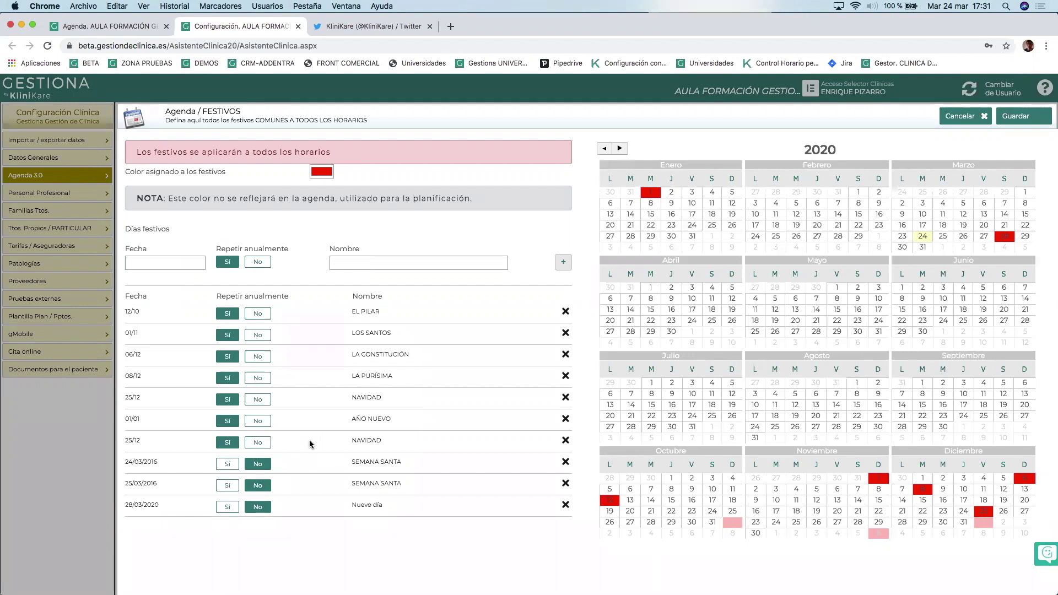
Add a Jueves Santo holiday on 9 April 2020 to the list.
left_click(151, 262)
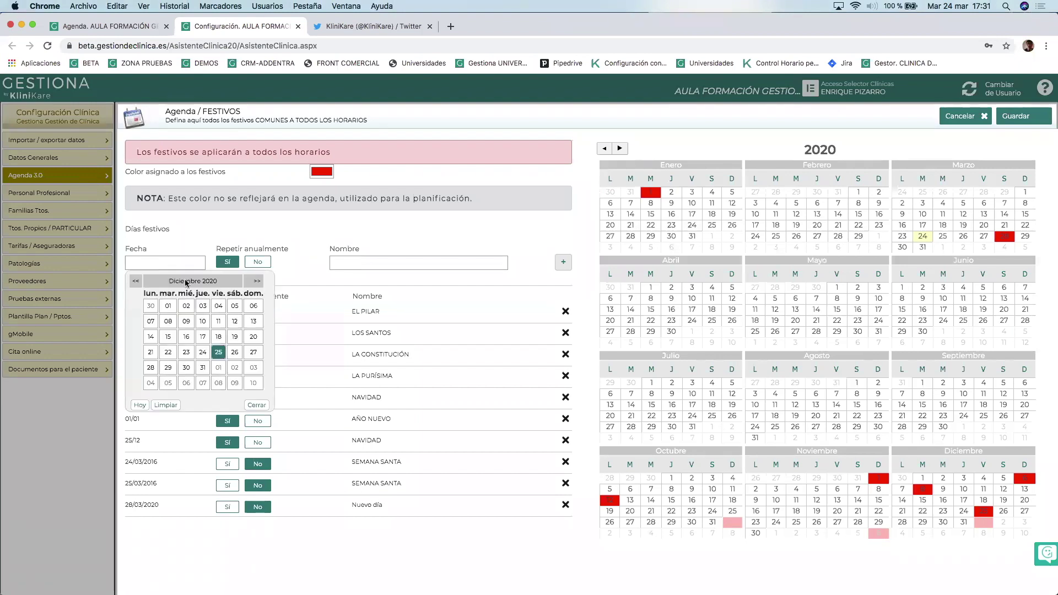
left_click(133, 281)
left_click(133, 280)
left_click(134, 281)
left_click(133, 280)
left_click(133, 280)
left_click(133, 281)
left_click(133, 281)
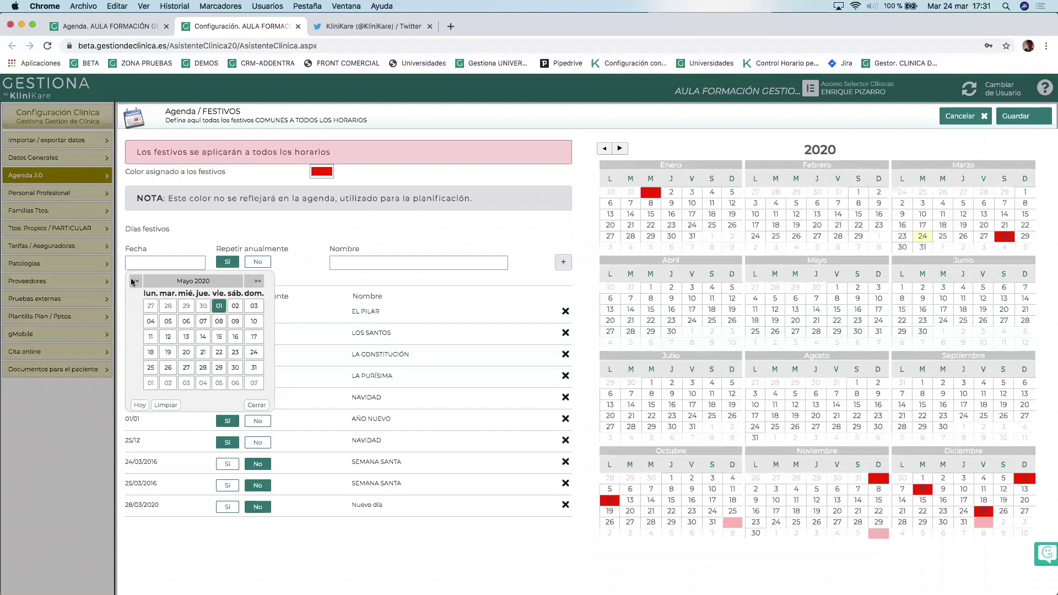
left_click(133, 281)
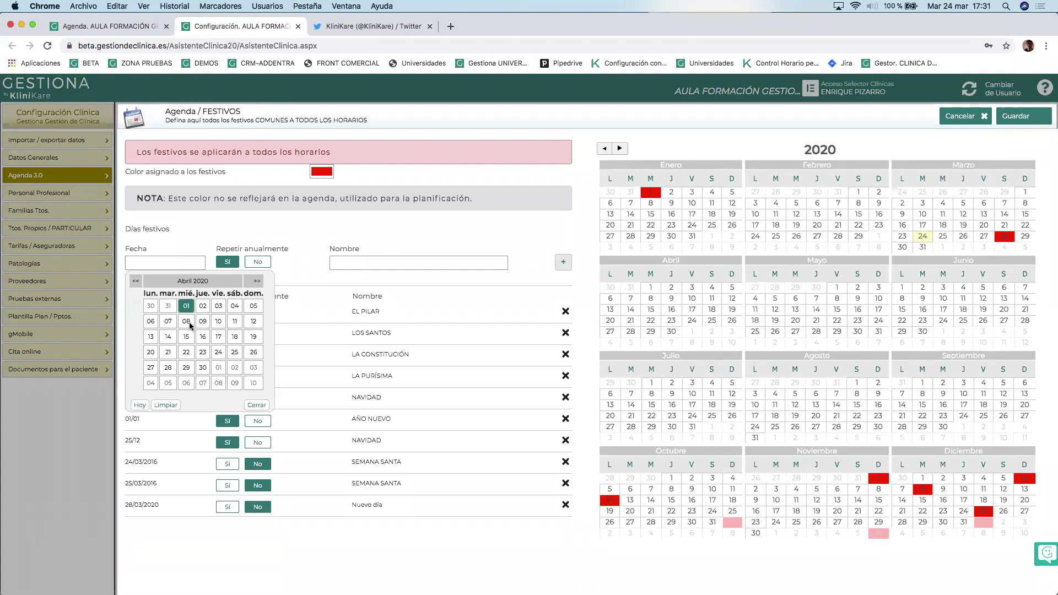
left_click(204, 321)
left_click(406, 262)
type("Jueves Santo")
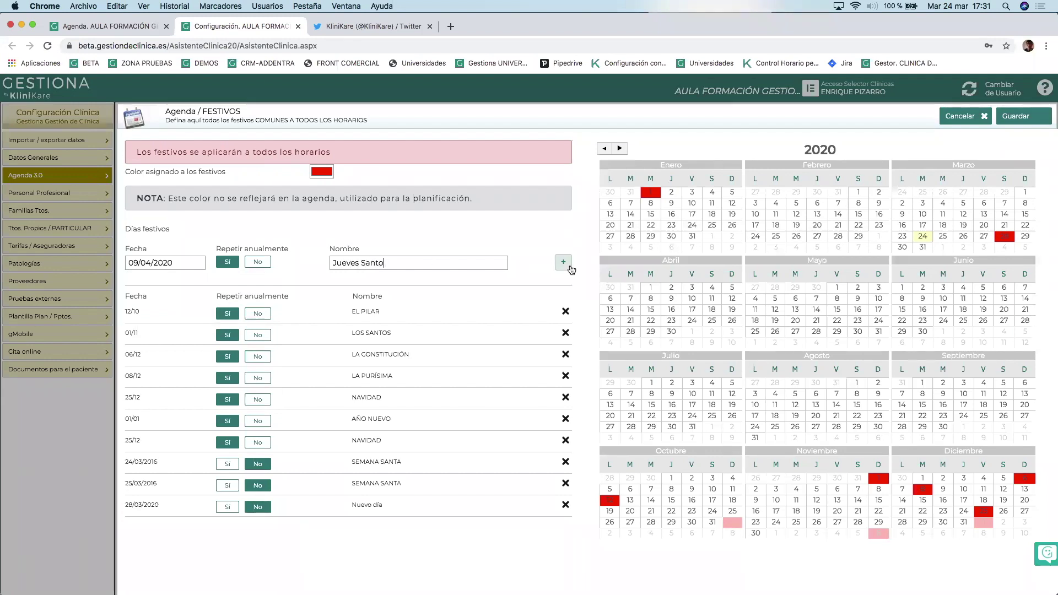
left_click(564, 265)
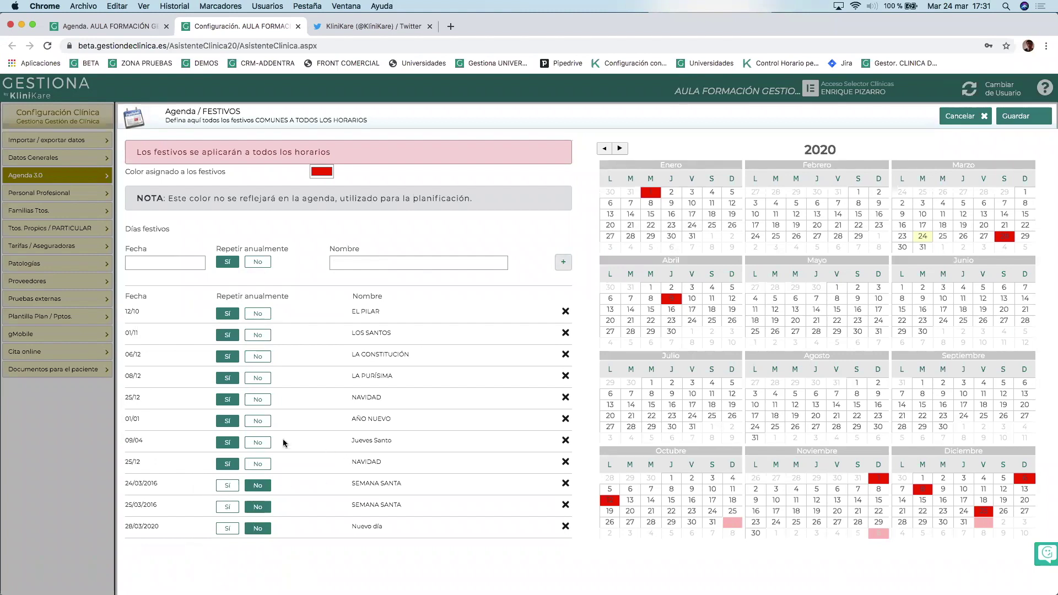
Set Jueves Santo and NAVIDAD to not repeat yearly and save the Festivos.
left_click(257, 448)
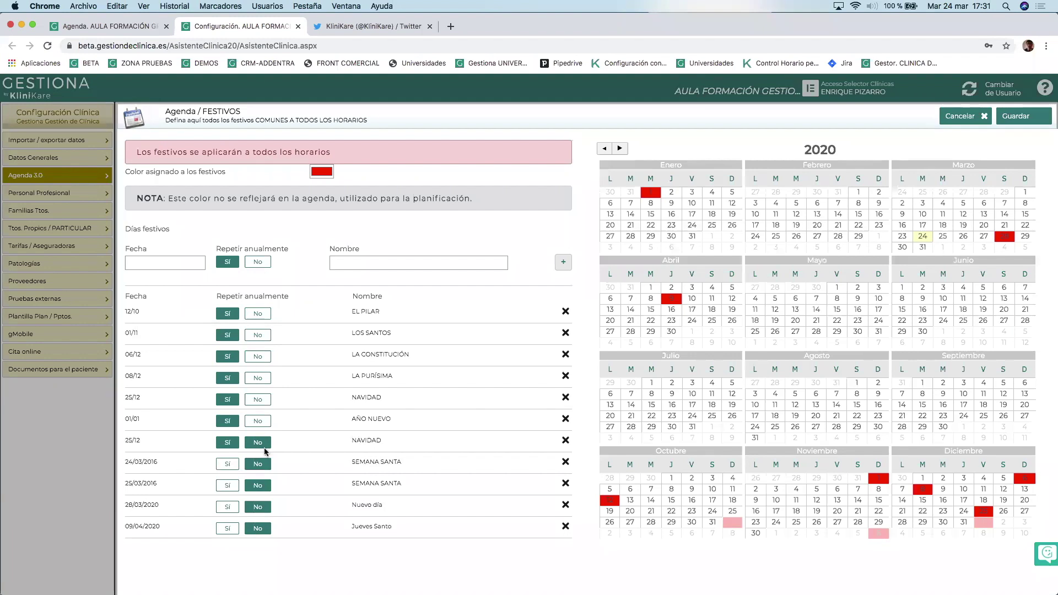
left_click(260, 442)
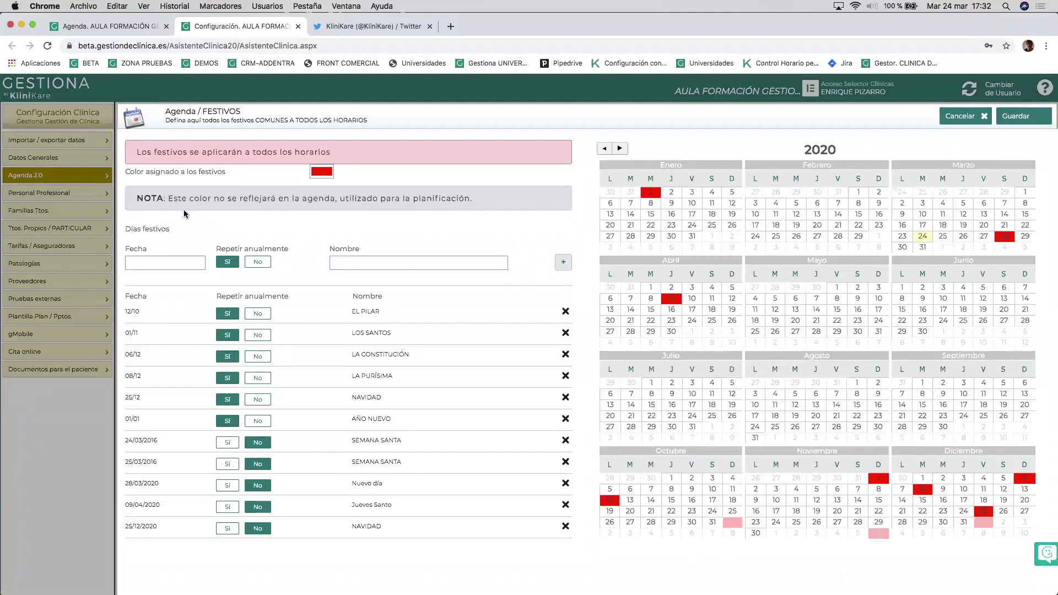
left_click(1016, 117)
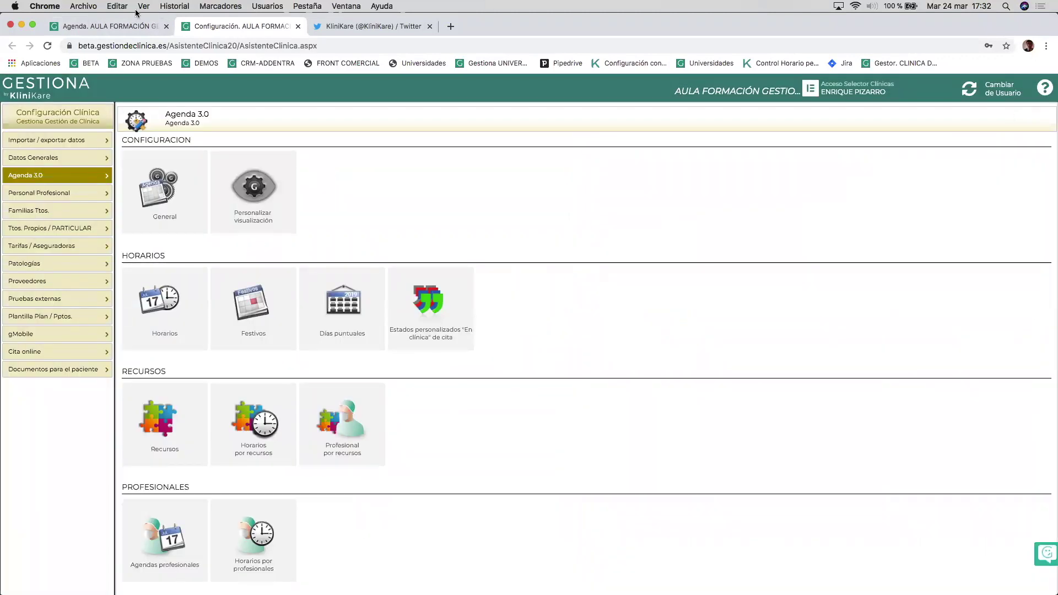
Reload the agenda and display the 6–12 April 2020 week.
left_click(107, 25)
left_click(48, 46)
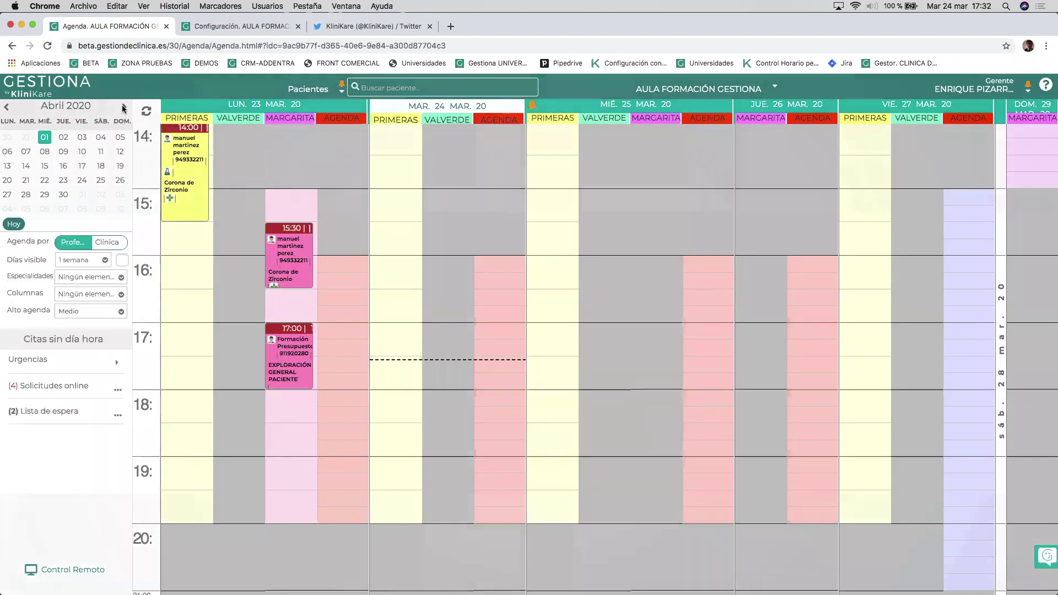
left_click(124, 107)
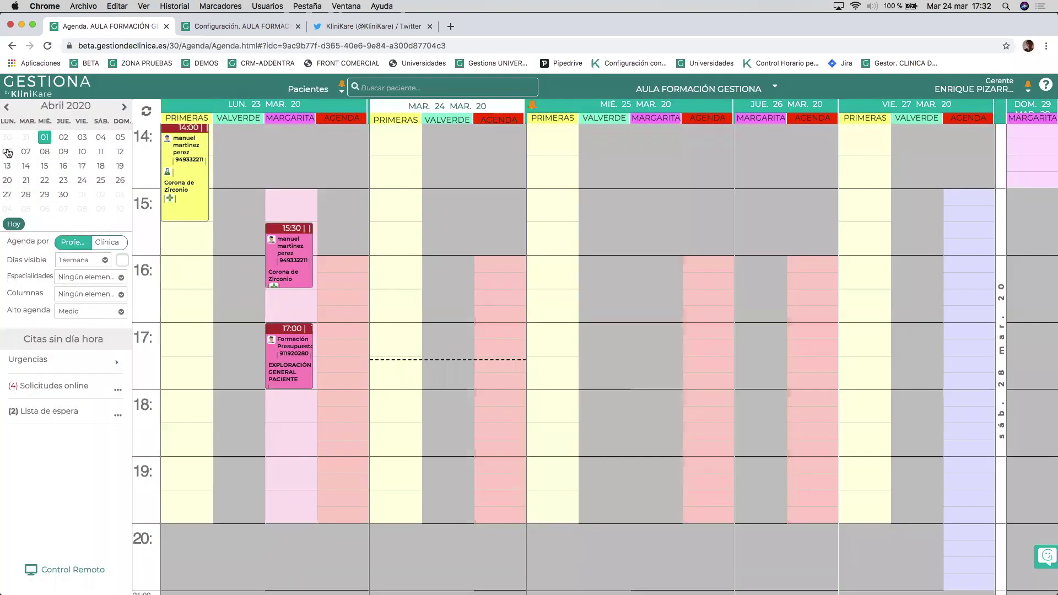
left_click(7, 152)
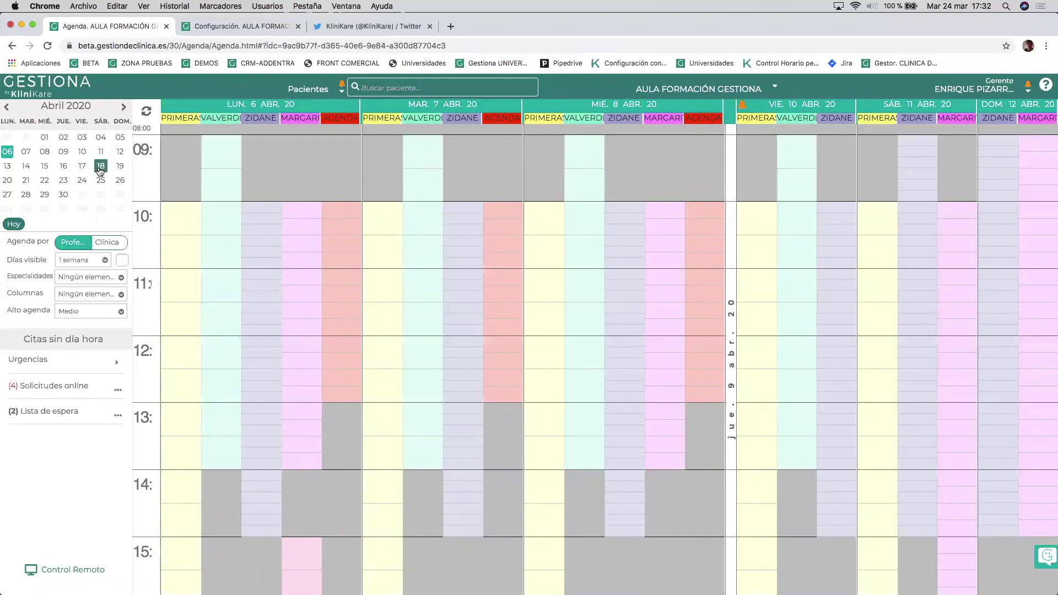
Show the agenda week containing 9 April 2021 via the month and year chooser.
left_click(83, 110)
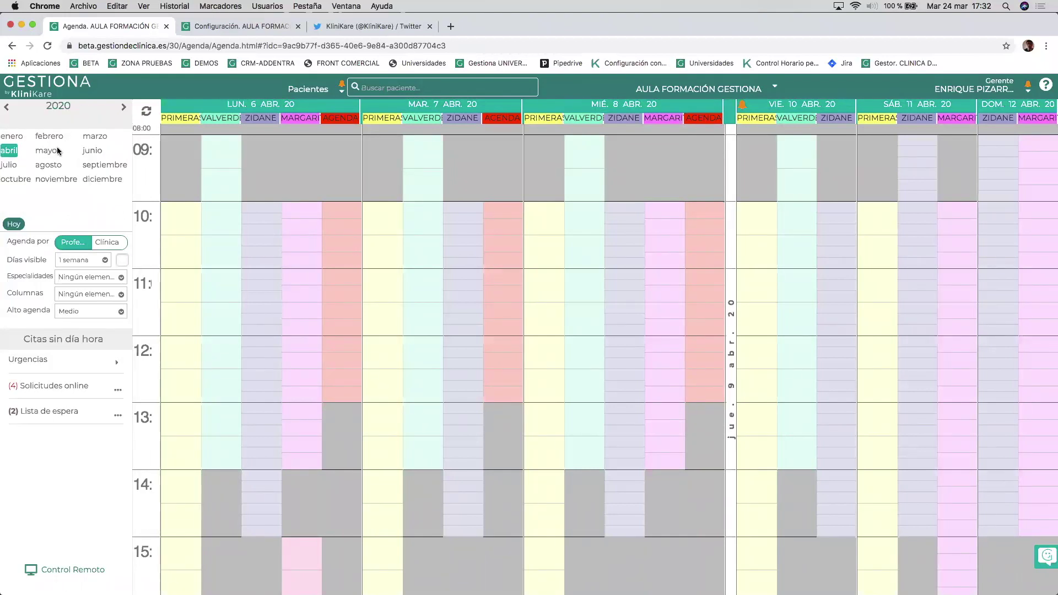
left_click(122, 107)
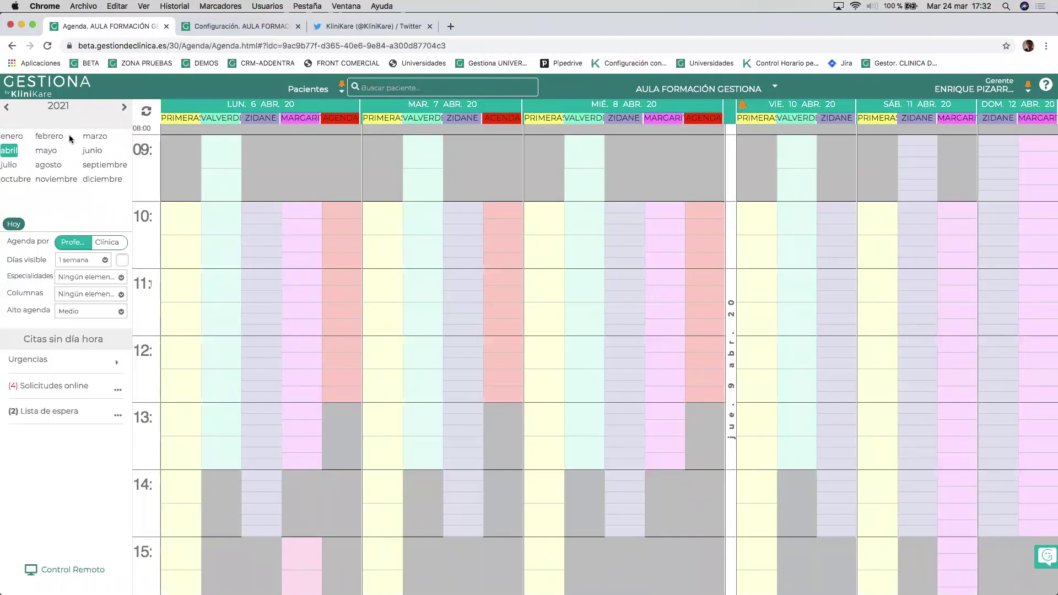
left_click(9, 150)
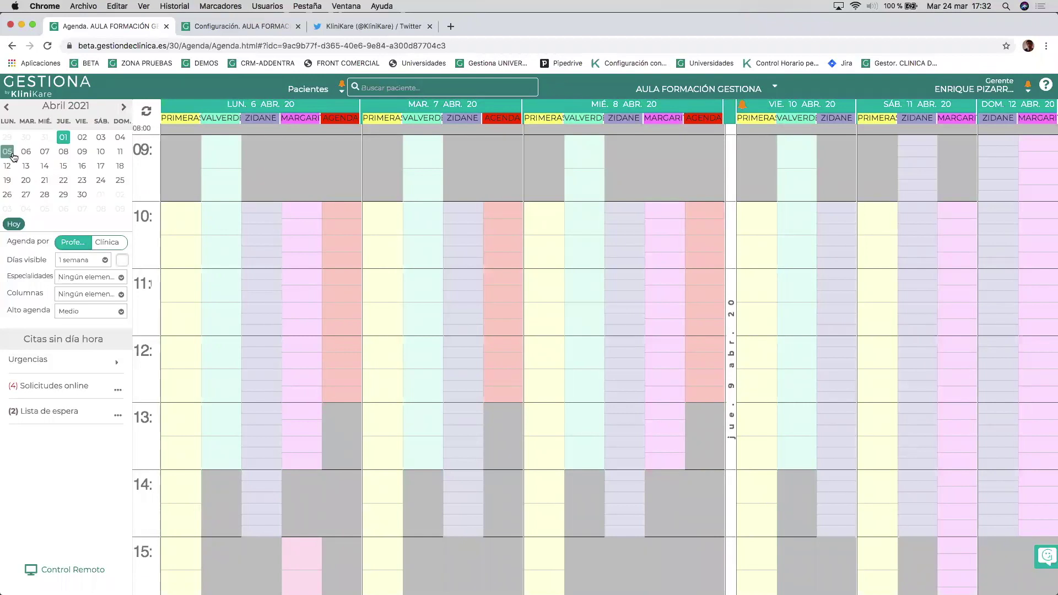
left_click(82, 152)
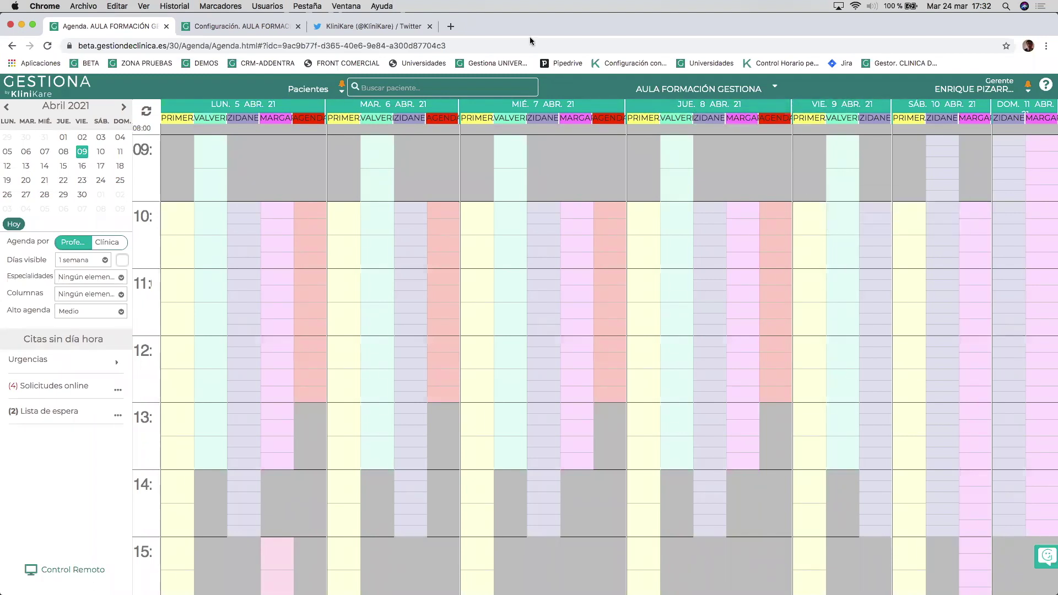
Advance the mini calendar to December 2021 and show the week of 20 December 2021.
left_click(125, 109)
left_click(125, 109)
left_click(125, 109)
left_click(125, 109)
left_click(125, 110)
left_click(125, 110)
left_click(125, 110)
left_click(125, 110)
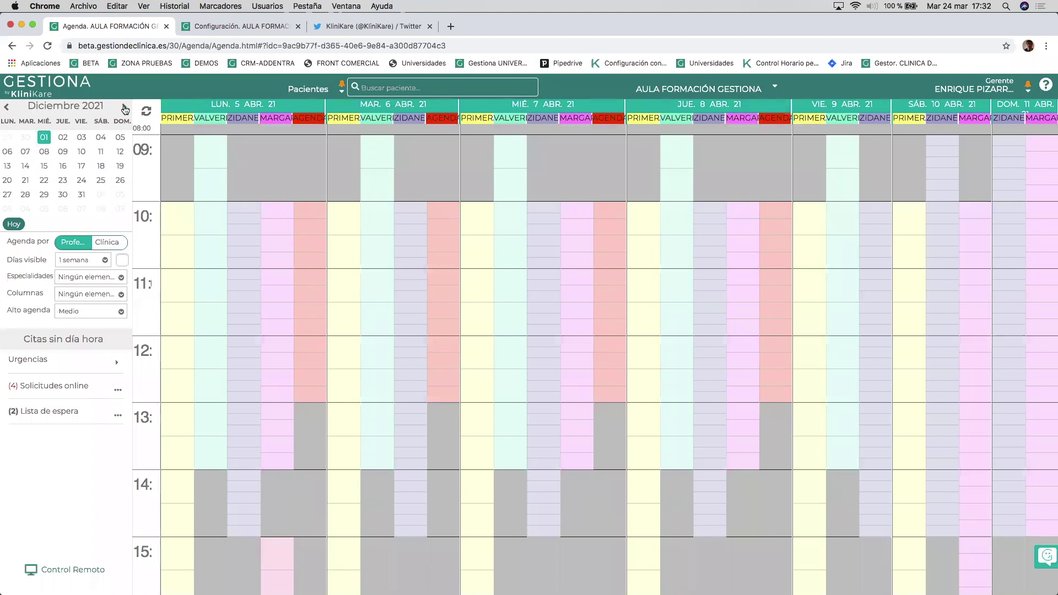
left_click(7, 182)
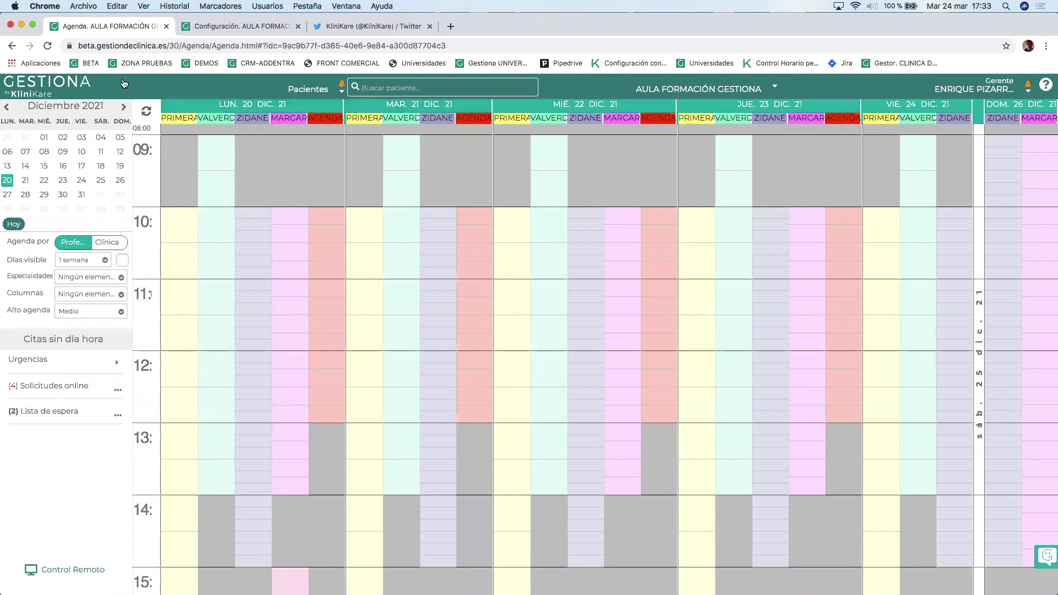
Jump to December 2022 and display the agenda week of 19 December 2022.
left_click(64, 107)
left_click(124, 107)
left_click(99, 180)
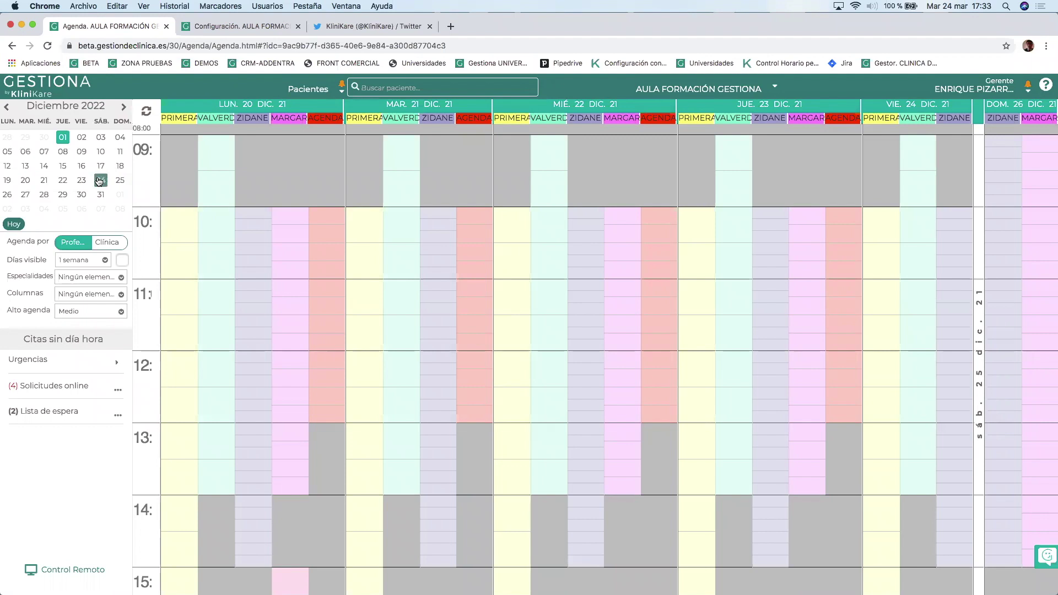
left_click(8, 183)
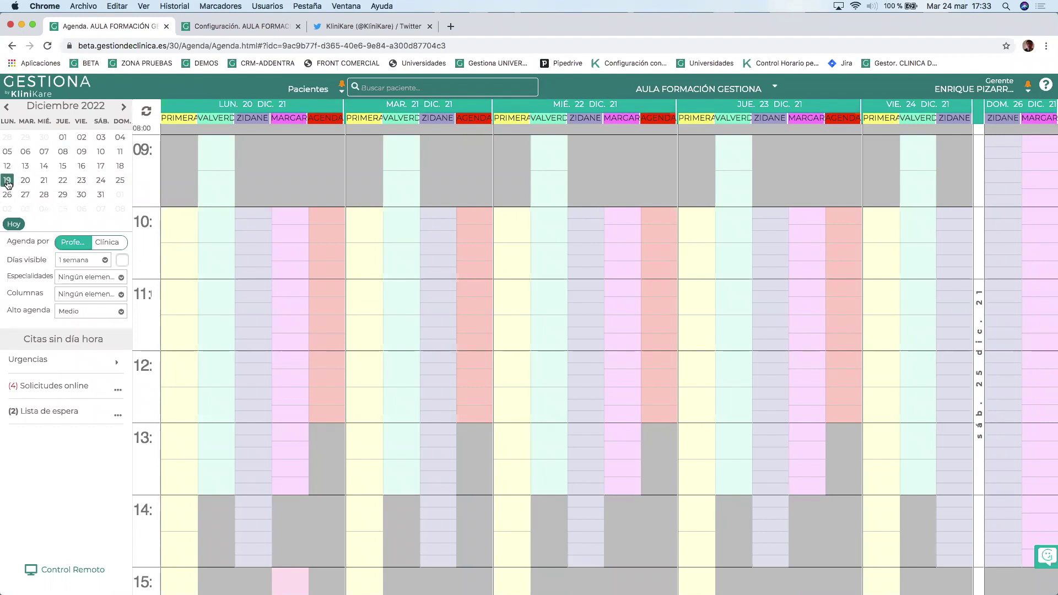
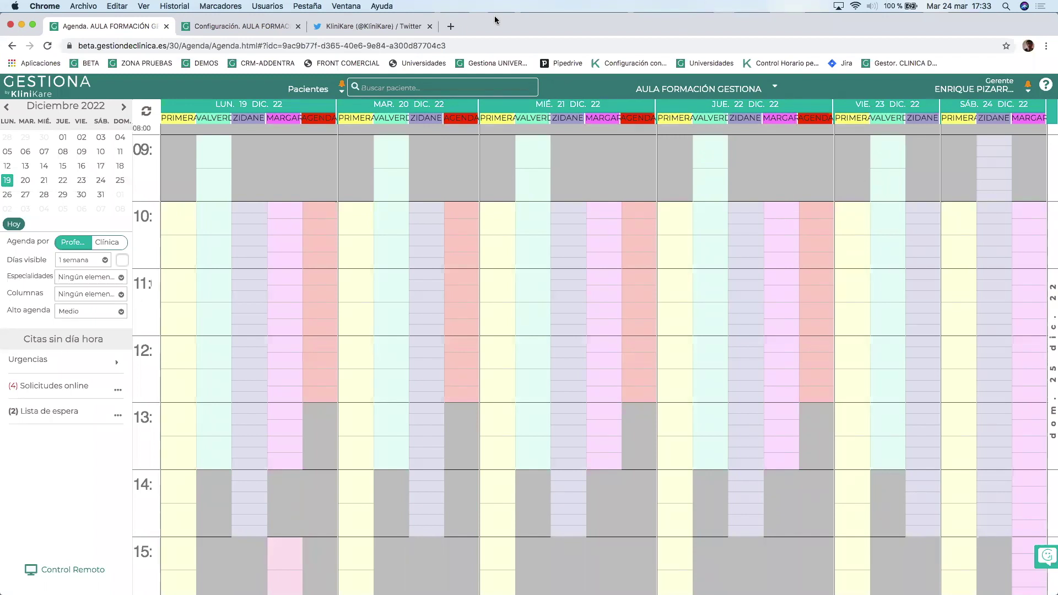
From Configuración > Agendas profesionales, open the Formación Agenda professional's agenda in edit mode.
left_click(230, 28)
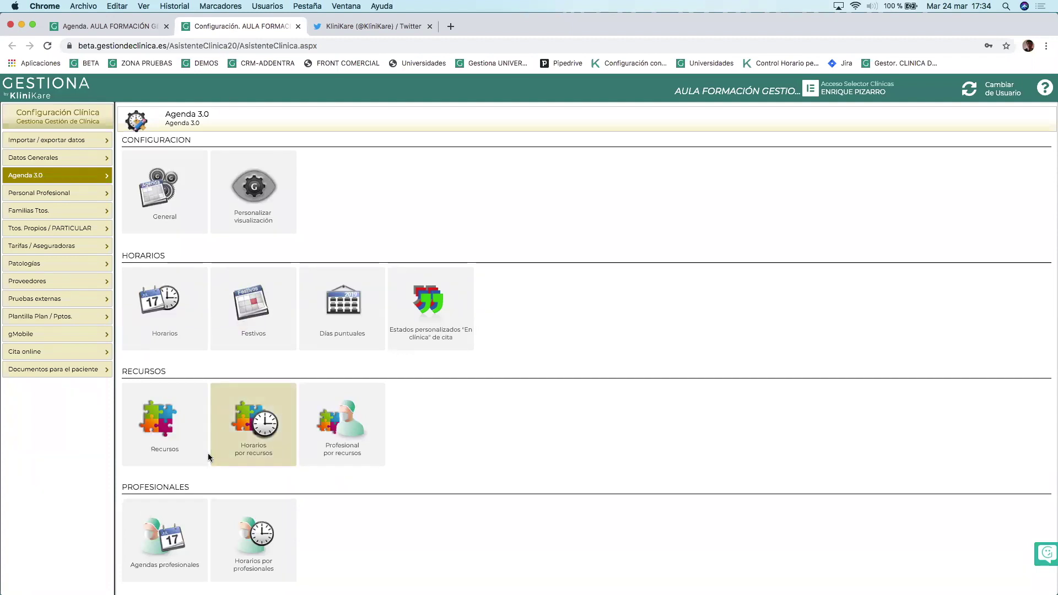
left_click(156, 539)
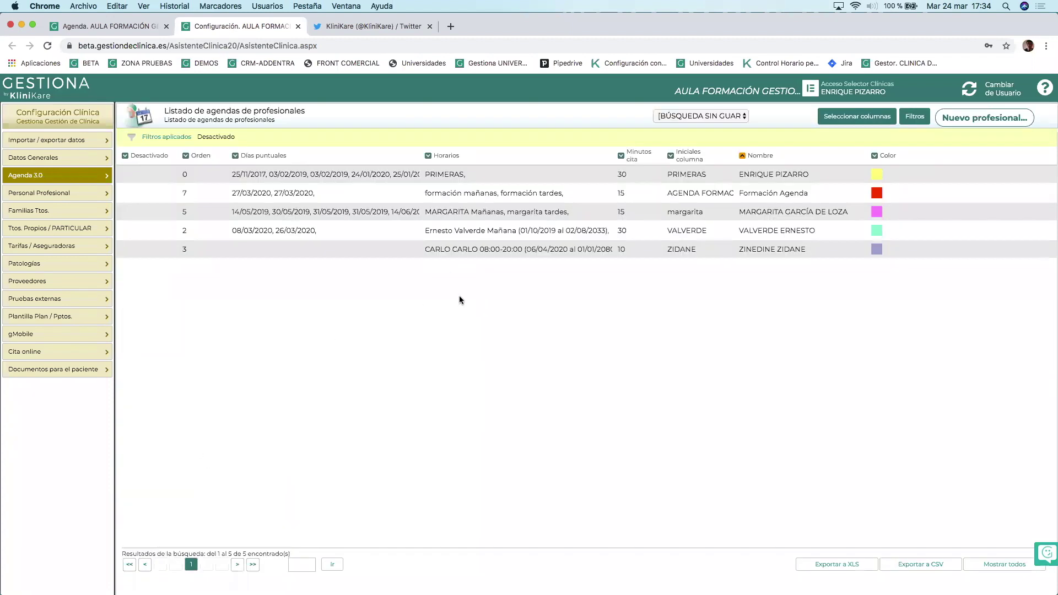
left_click(510, 194)
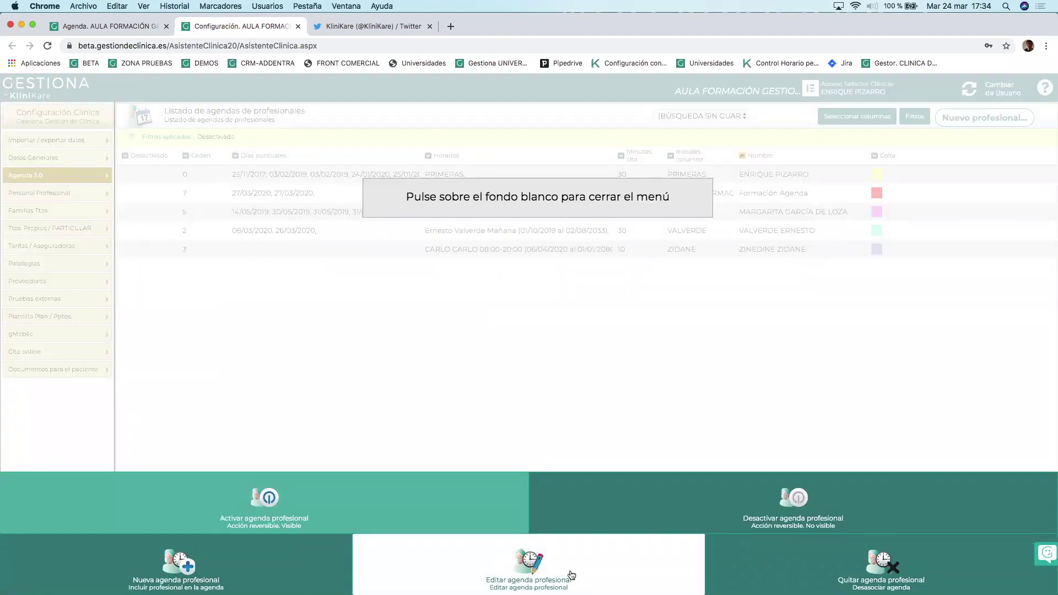
left_click(420, 571)
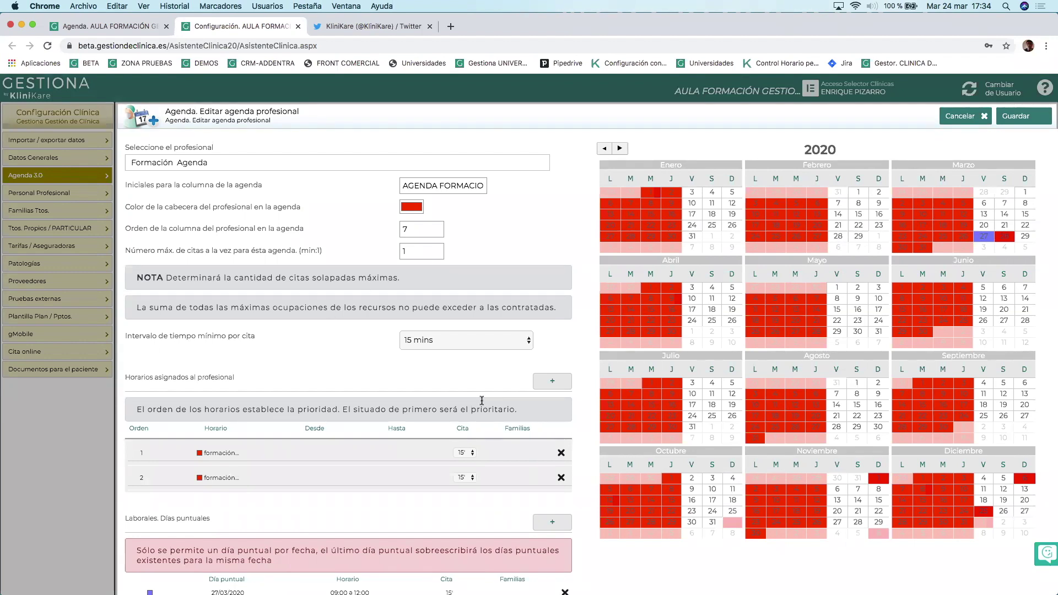
Add a new schedule named 'Horario de verano' and enable a date interval for it.
left_click(548, 384)
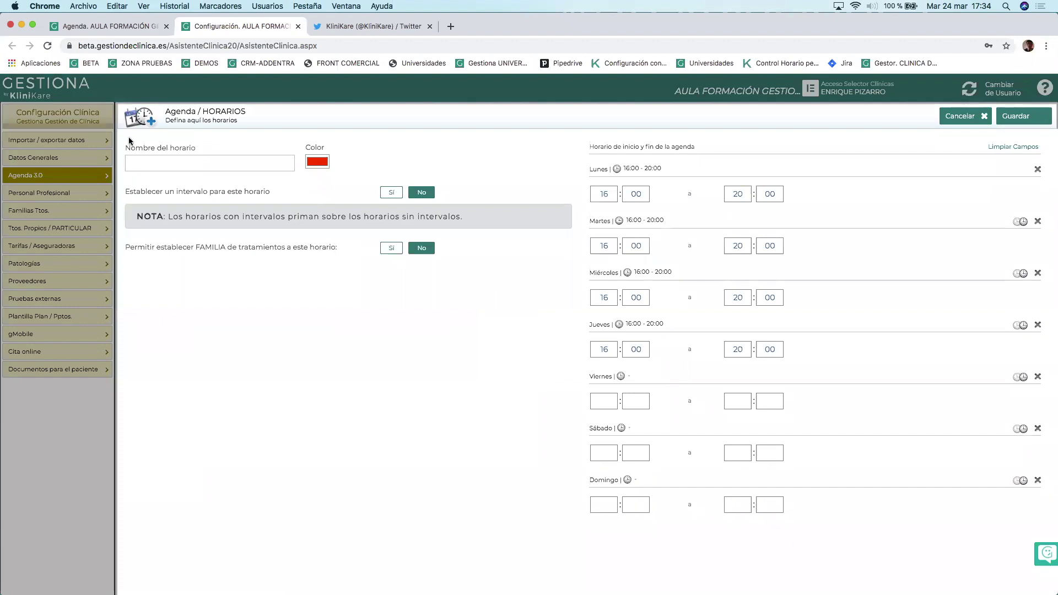
left_click(158, 163)
type("Horario de verano")
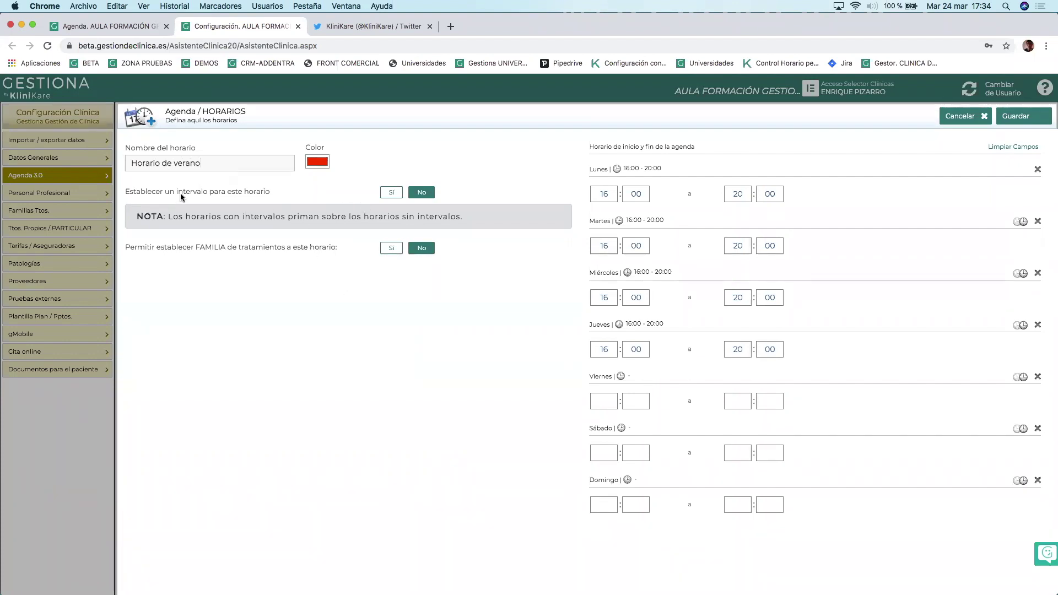
left_click(389, 194)
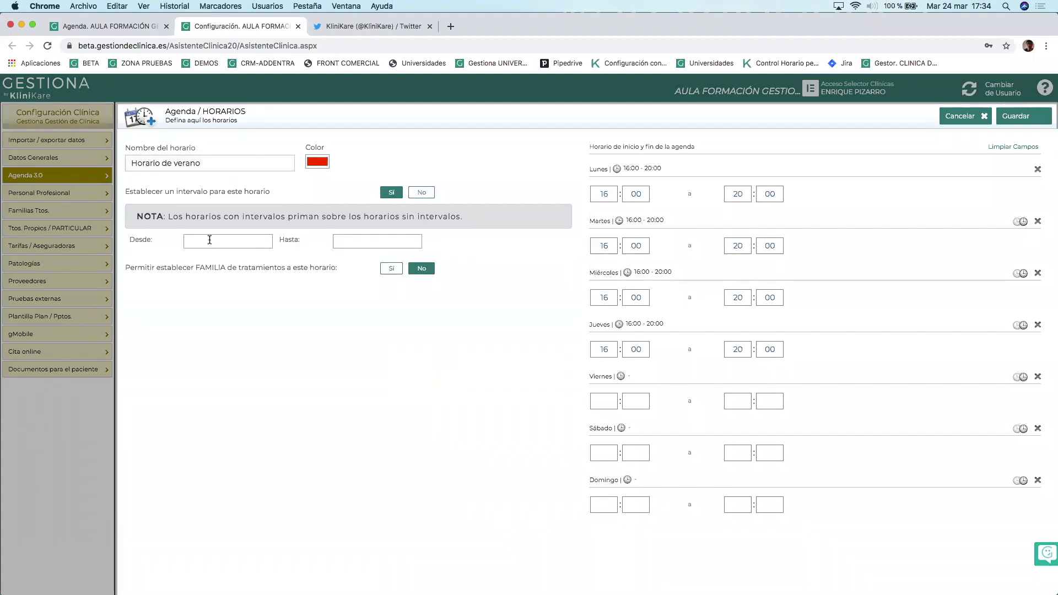
Set the schedule's interval from 01/07/2020 to 31/08/2020.
left_click(209, 240)
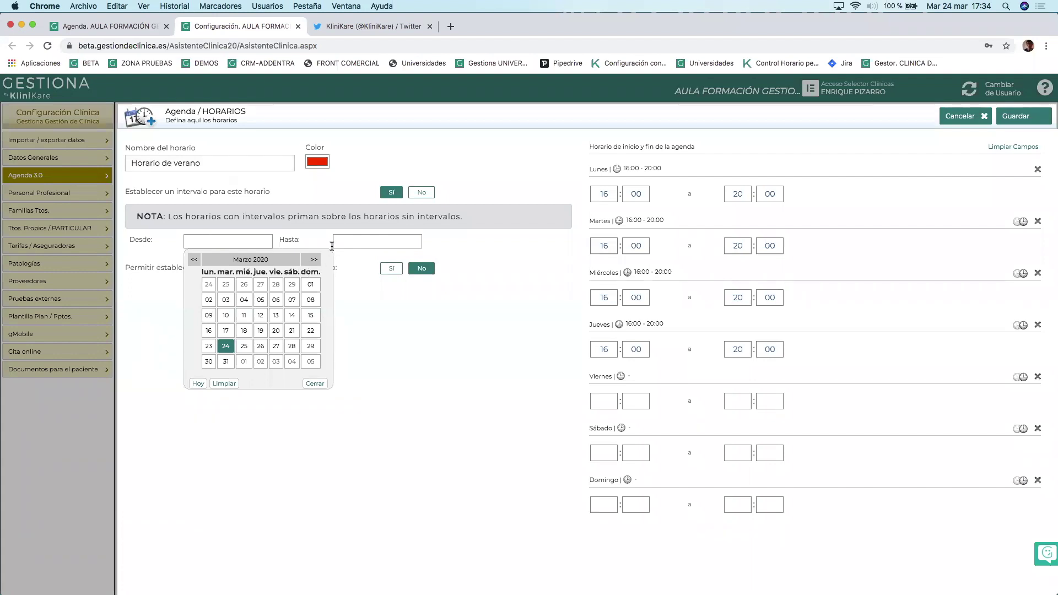
left_click(312, 260)
left_click(314, 260)
left_click(314, 260)
left_click(314, 260)
left_click(314, 260)
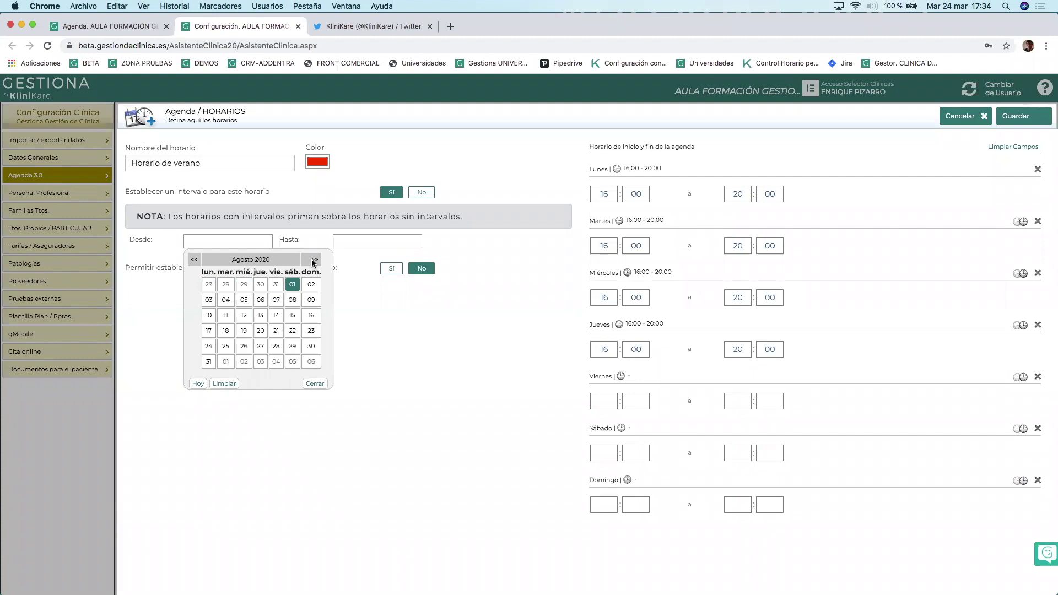
left_click(193, 259)
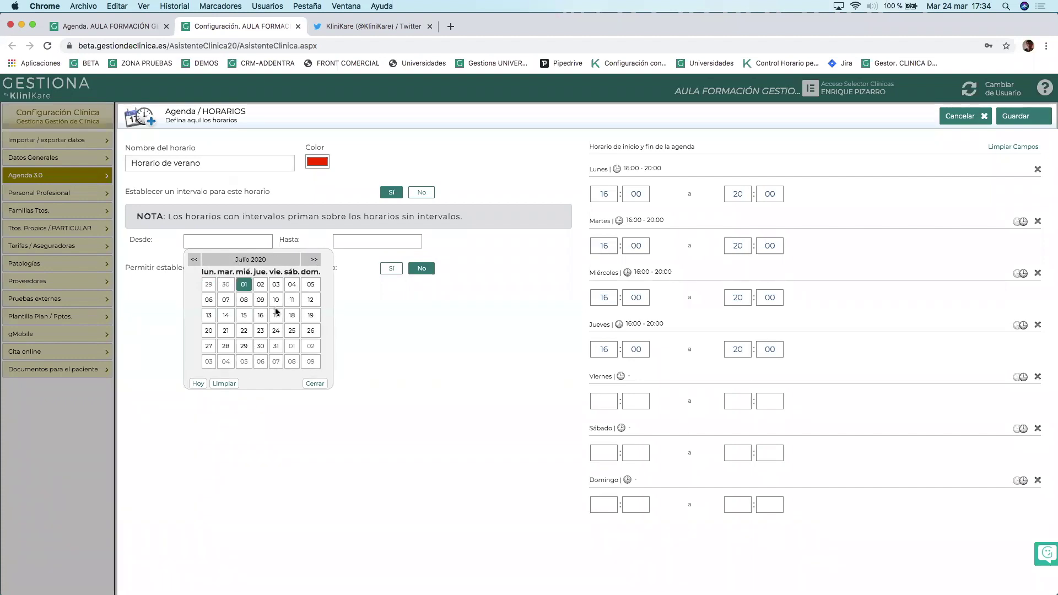
left_click(246, 286)
left_click(364, 241)
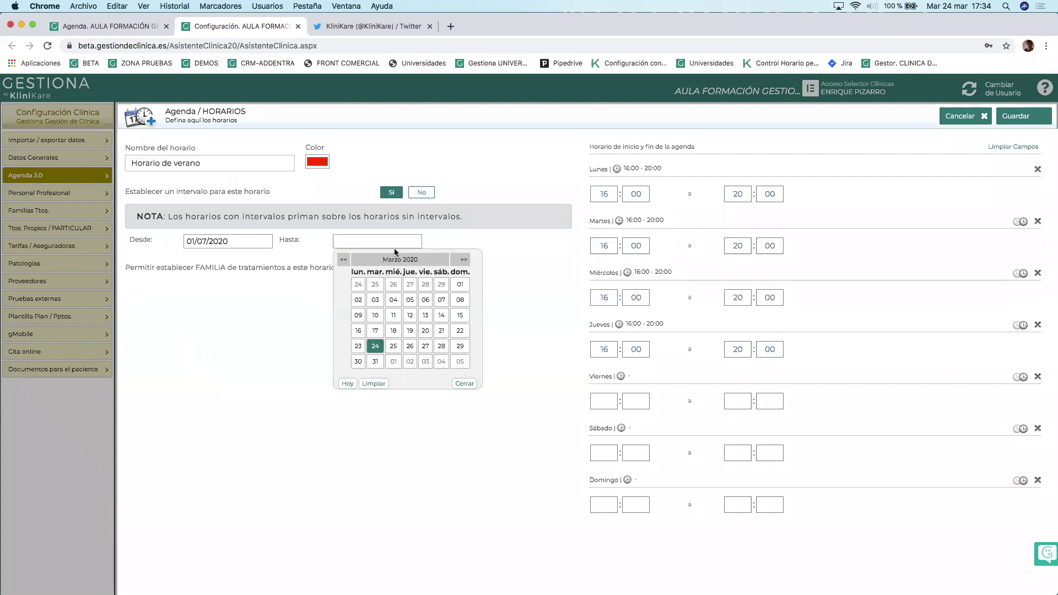
left_click(462, 259)
left_click(462, 260)
left_click(463, 260)
left_click(463, 260)
left_click(463, 259)
left_click(463, 259)
left_click(346, 259)
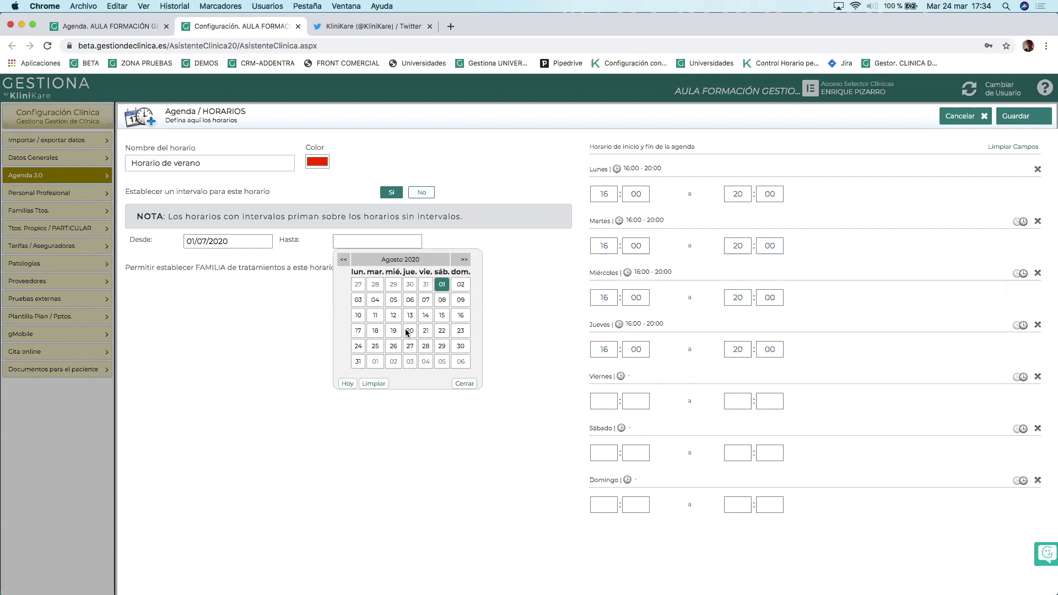
left_click(357, 362)
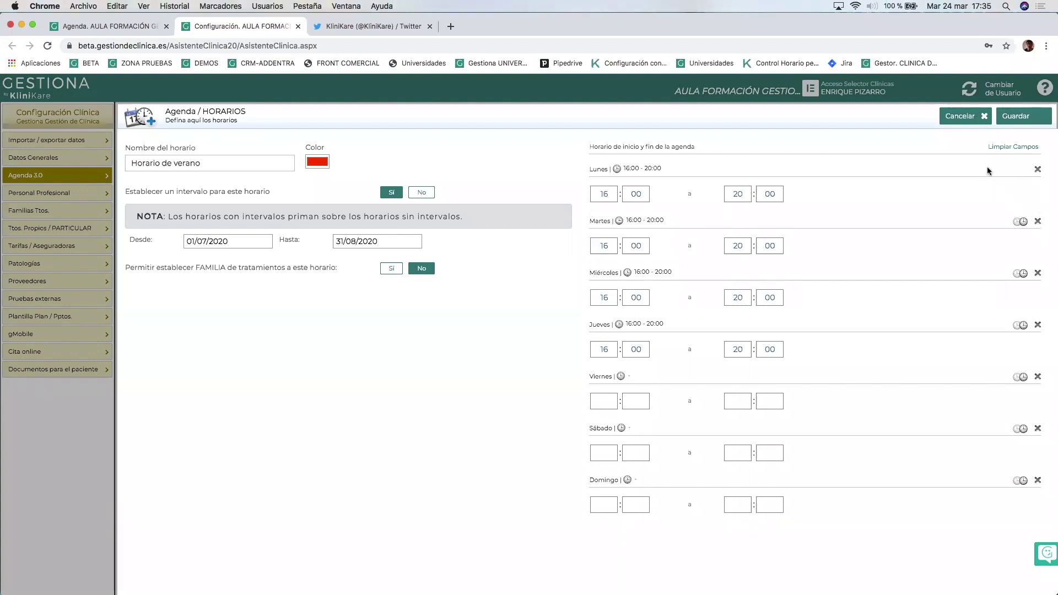
Replace Monday's 16:00–20:00 hours with 08:00–15:00.
left_click(1036, 171)
left_click(602, 195)
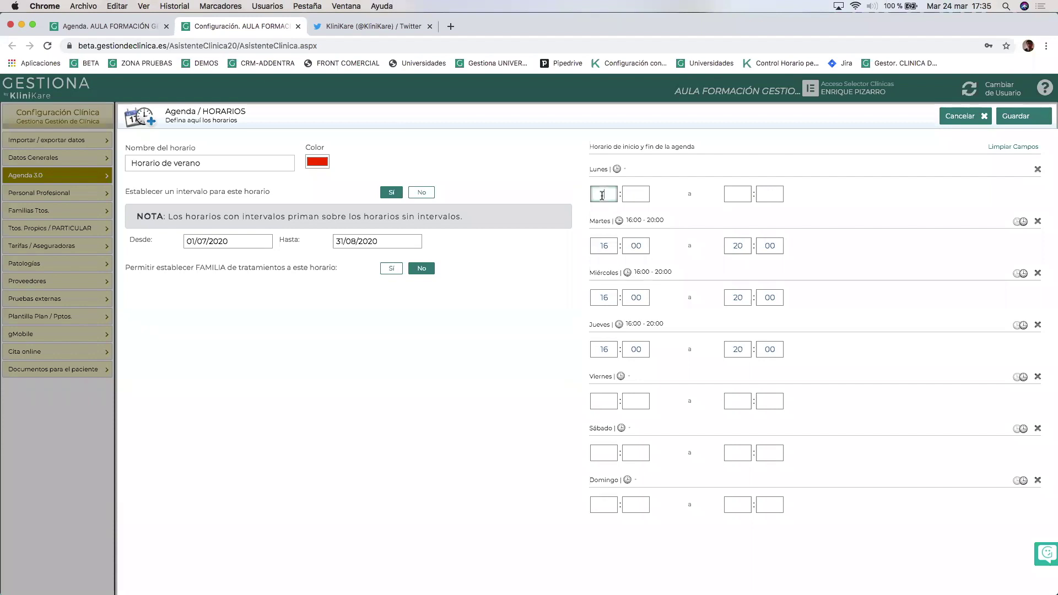
type("8")
key("Tab")
key("Tab")
type("1")
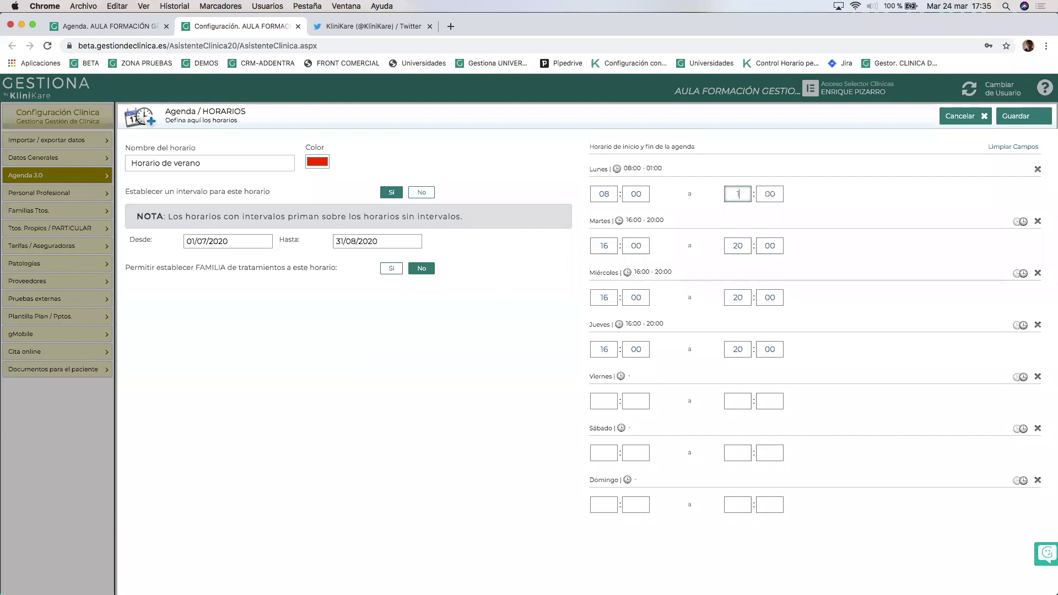
type("5")
Copy the 08:00–15:00 hours to the other weekdays through Friday, then save the schedule and agenda.
left_click(1020, 274)
left_click(1022, 326)
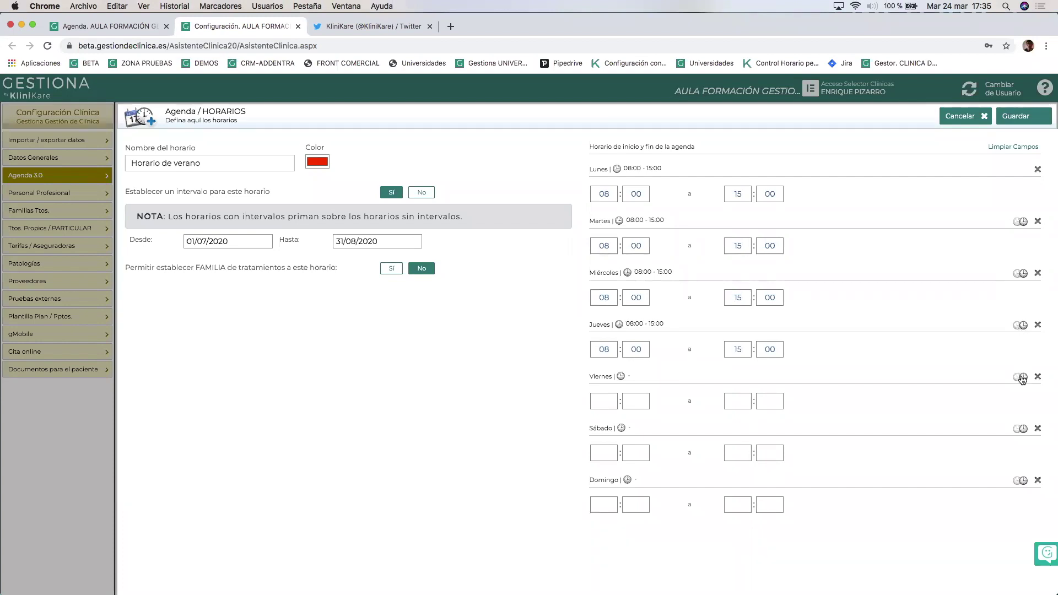
left_click(1021, 377)
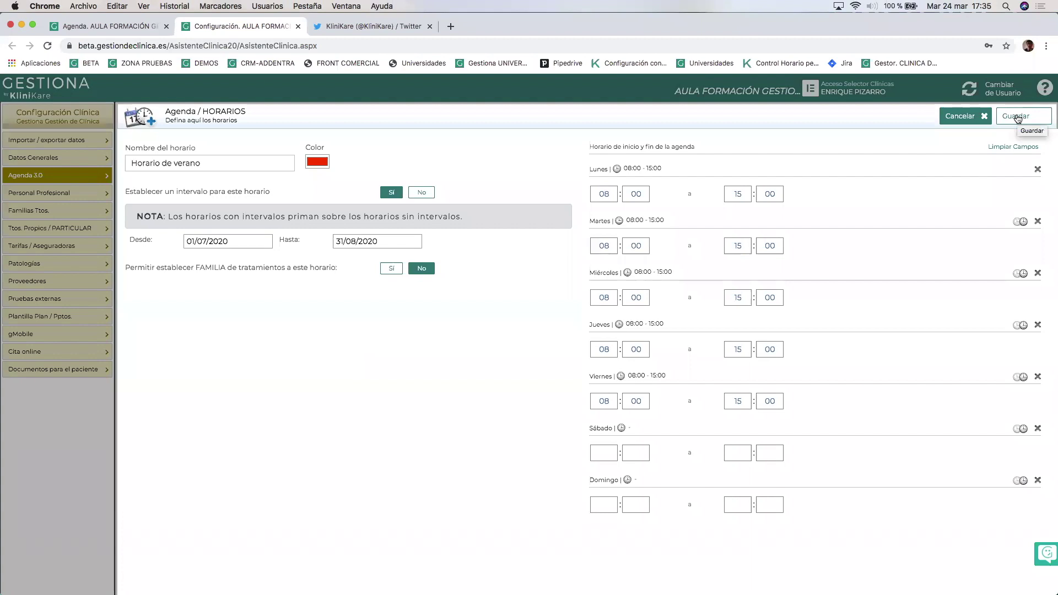
left_click(1017, 118)
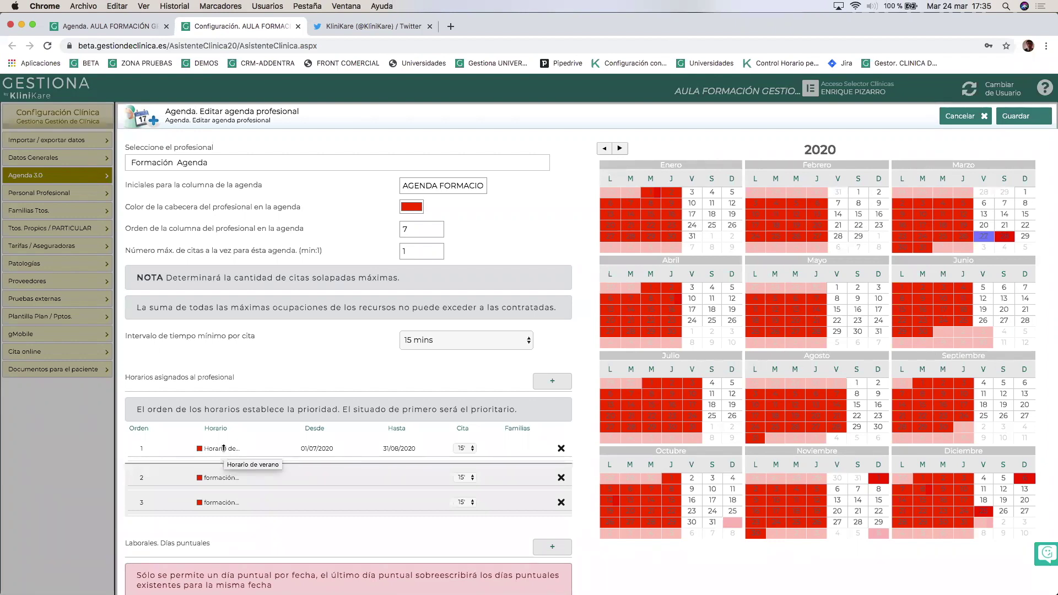
left_click(1013, 117)
Return to the appointment calendar and reload it to pick up the schedule changes.
left_click(108, 23)
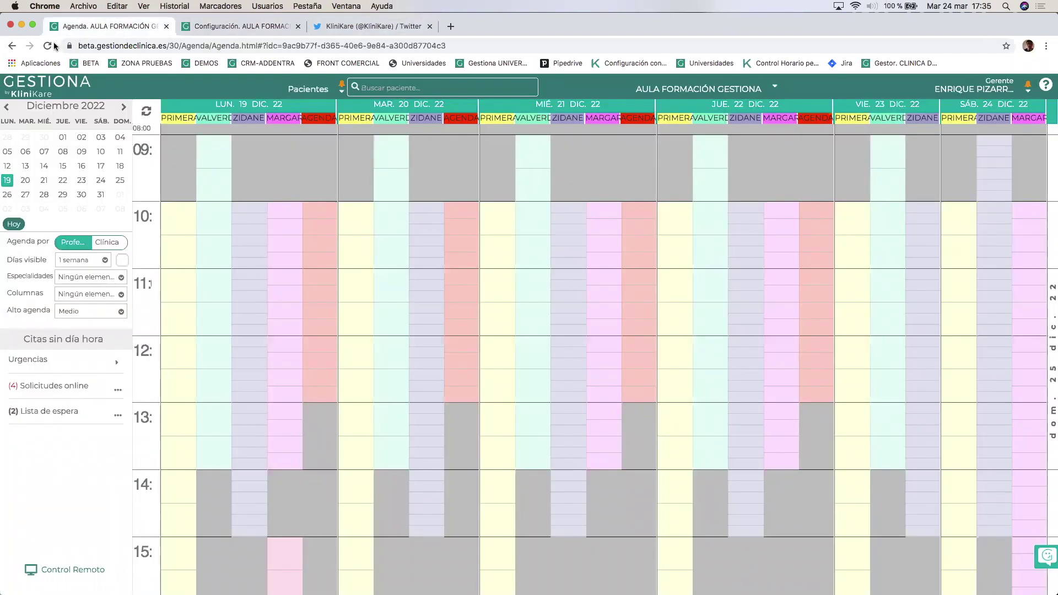
left_click(48, 46)
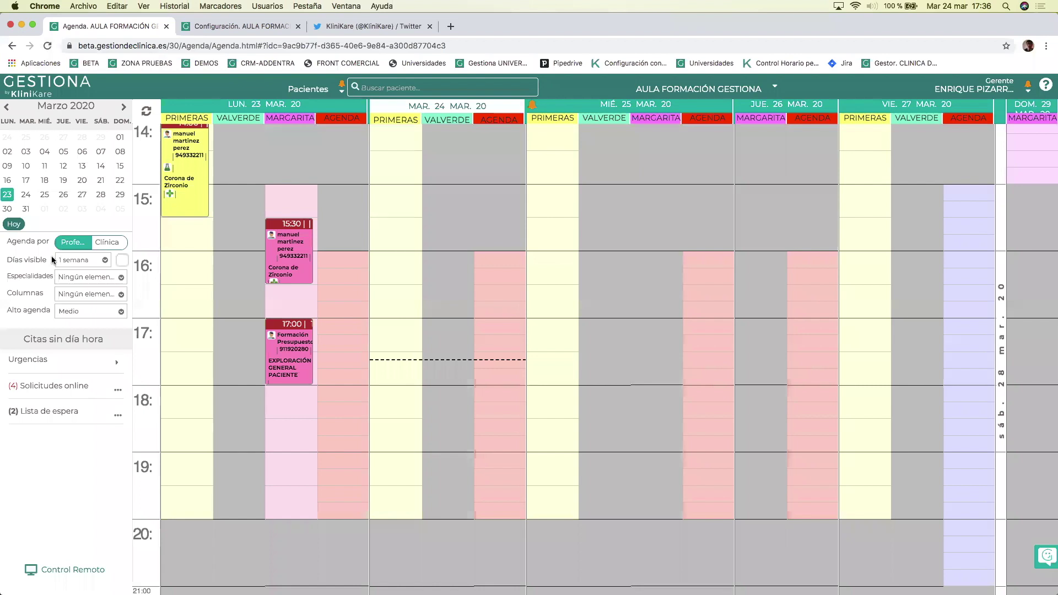
left_click(15, 224)
left_click(6, 181)
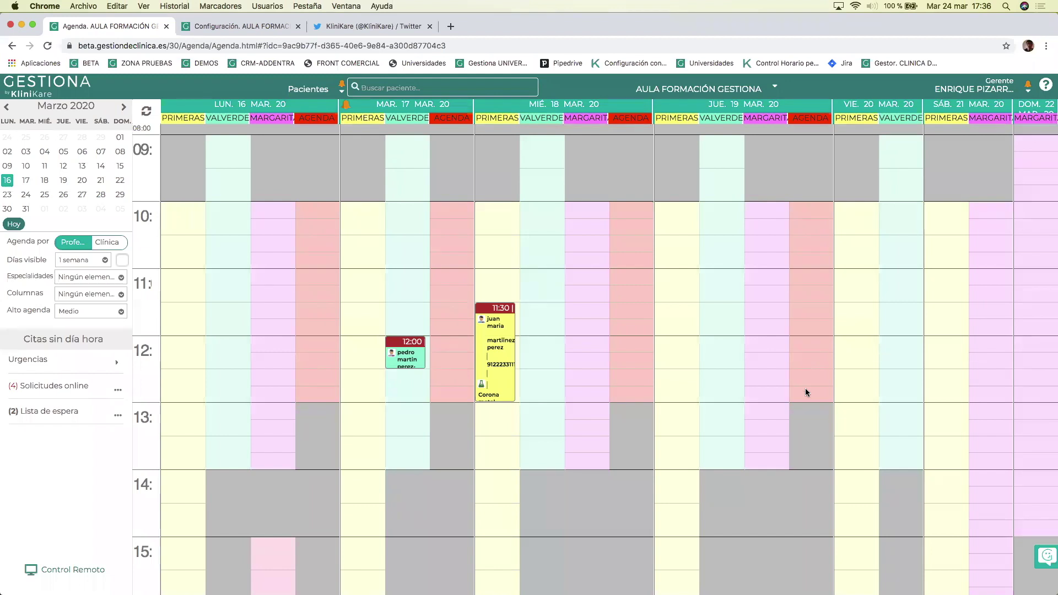
Advance the mini calendar to August 2020 and show the week of 10 August.
scroll(795, 432, "down", 3)
scroll(796, 433, "down", 3)
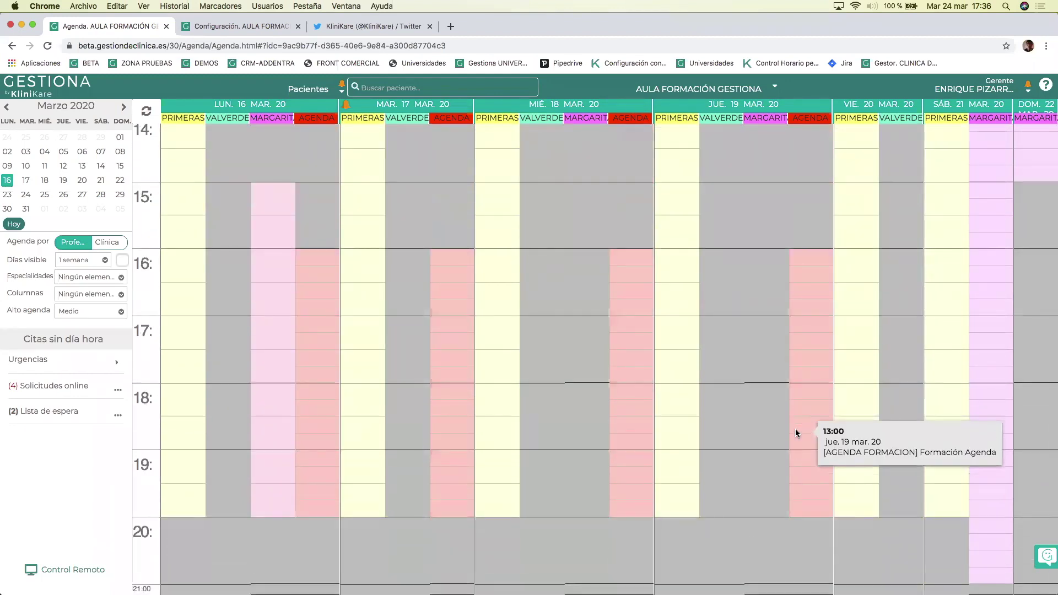
left_click(124, 108)
left_click(124, 108)
left_click(124, 108)
left_click(124, 108)
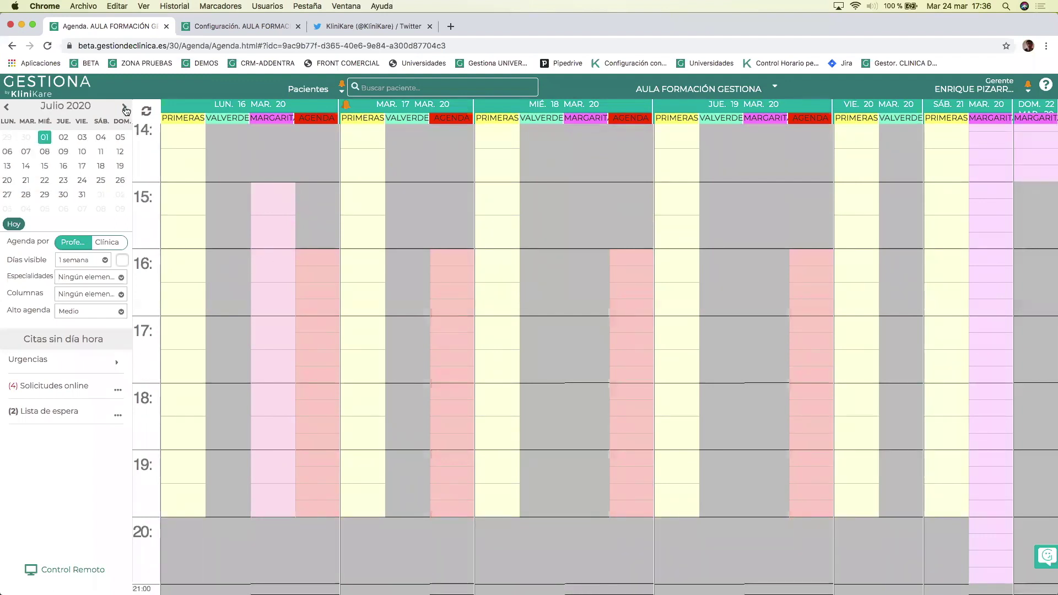
left_click(125, 108)
left_click(7, 166)
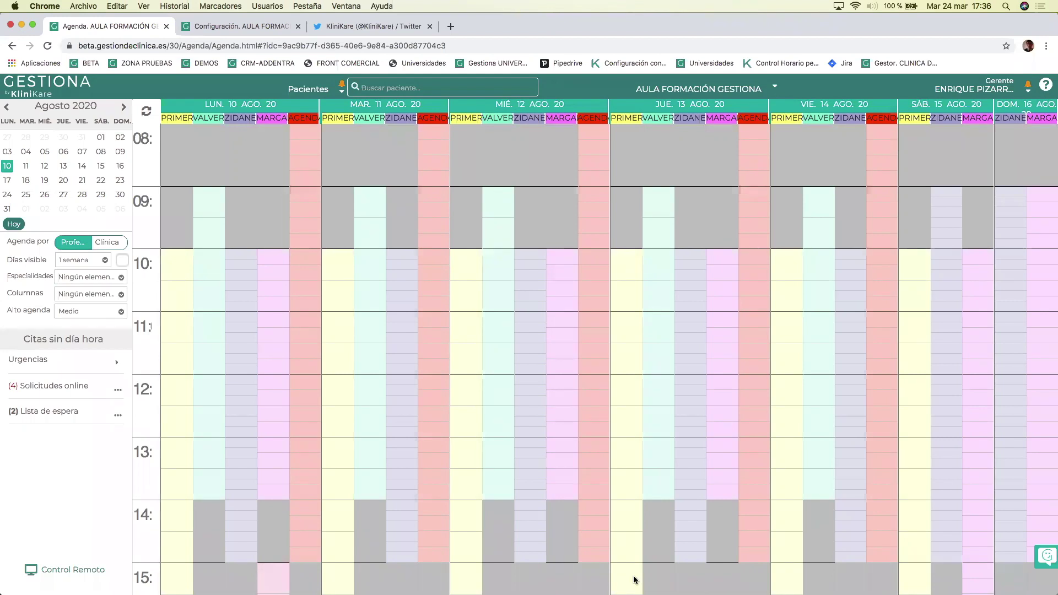
Dismiss the capacity warning, view the week of 14 September 2020, then return to today's week.
left_click(1020, 581)
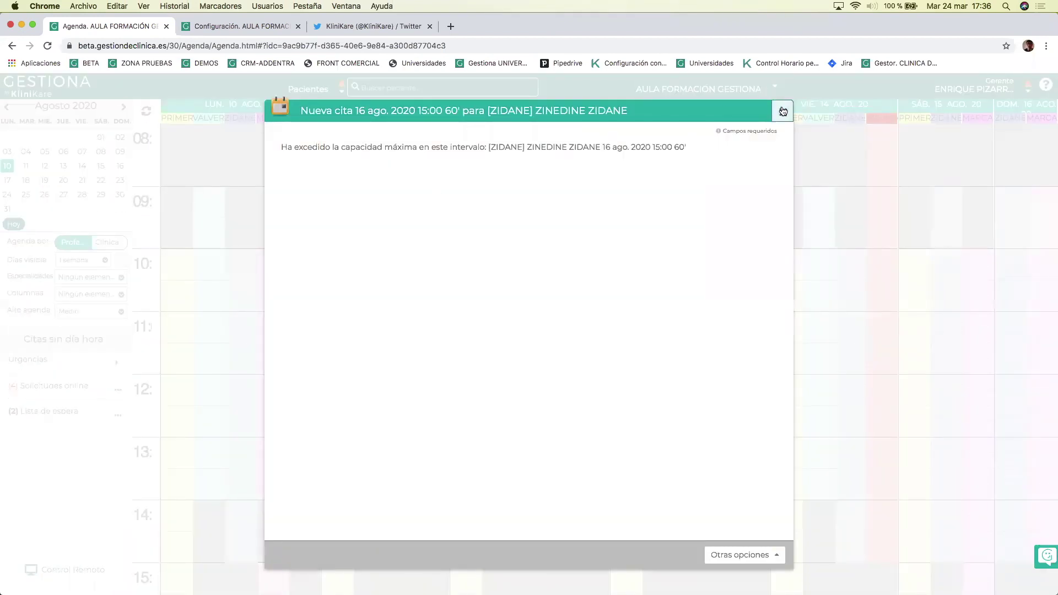
left_click(782, 112)
left_click(124, 108)
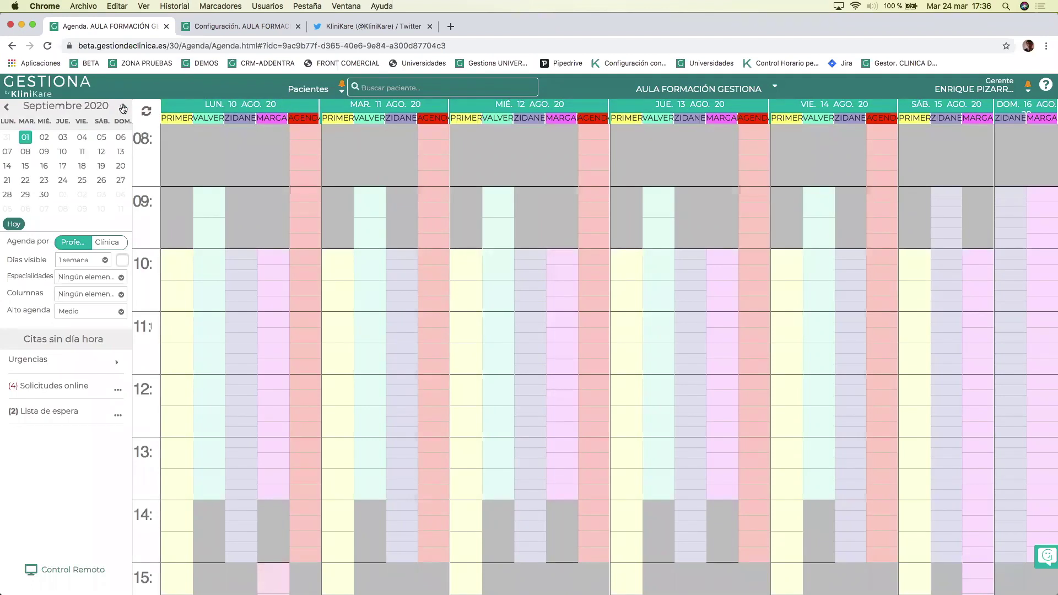
left_click(8, 168)
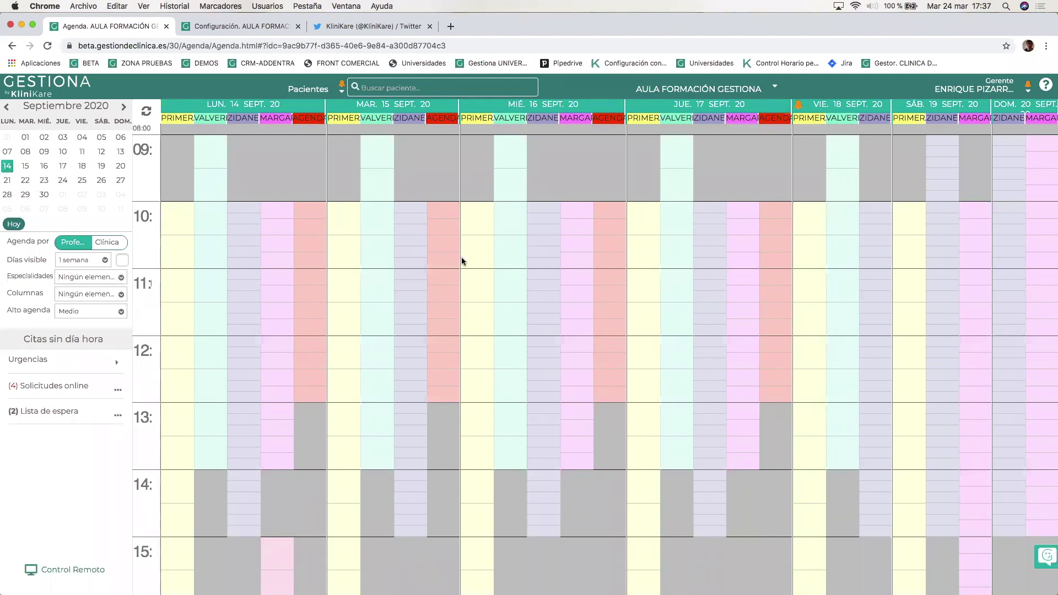
mouse_move(461, 261)
left_click(13, 226)
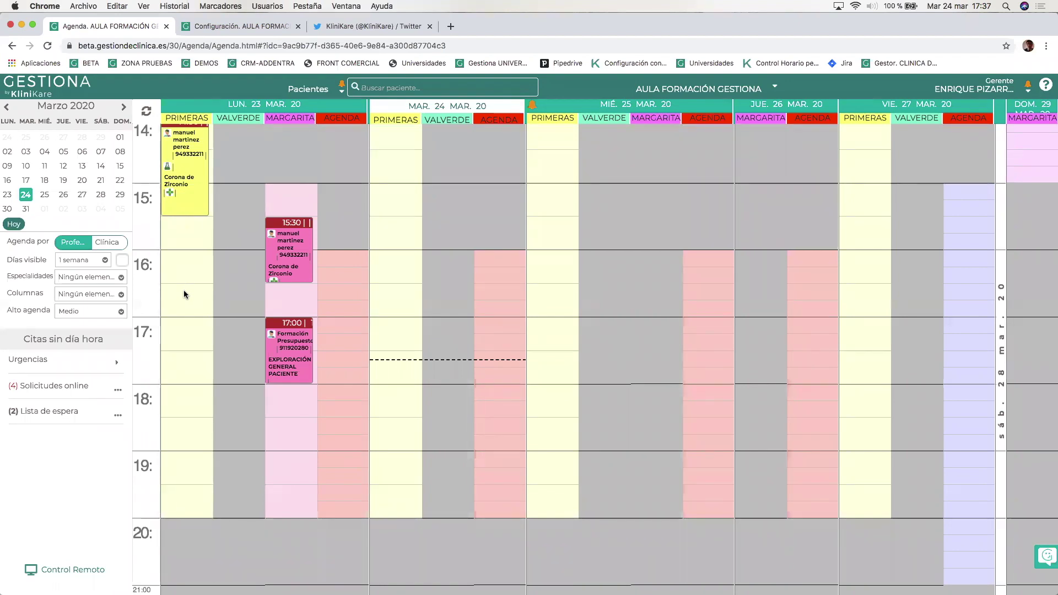
Start a 16:30 appointment on 23 March for the training patient with the EXTRACCIÓN SIMPLE treatment.
left_click(185, 337)
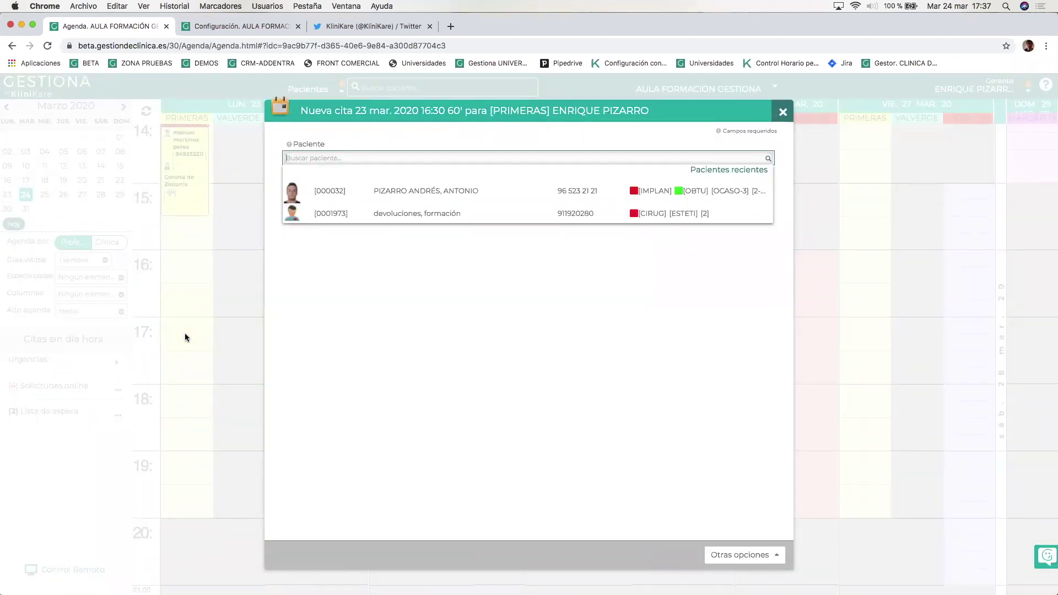
left_click(417, 216)
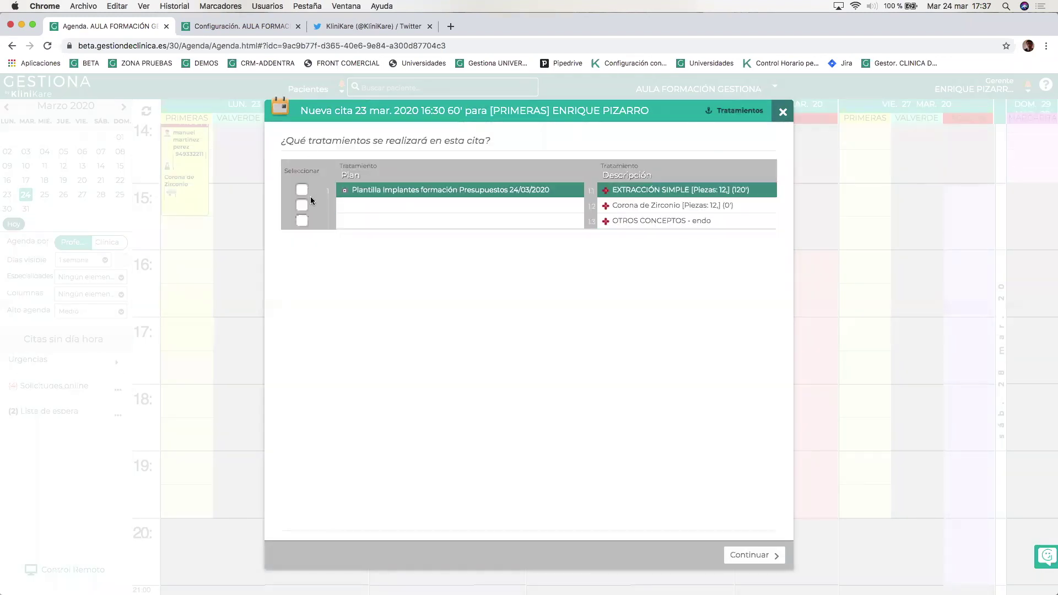
left_click(301, 190)
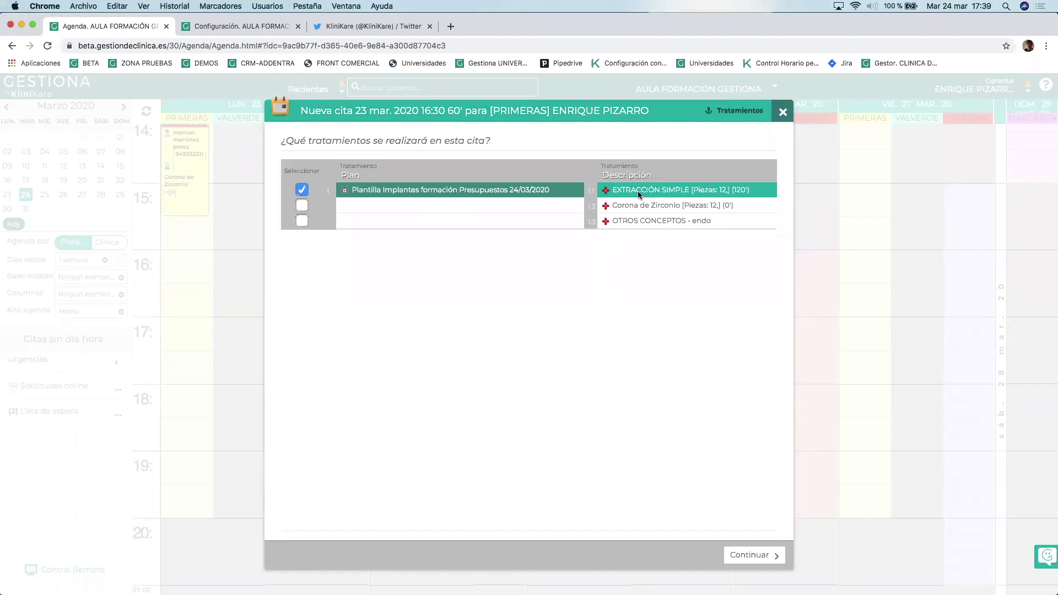
Confirm and save the 120-minute EXTRACCIÓN SIMPLE appointment at 16:30 on 23 March.
left_click(758, 559)
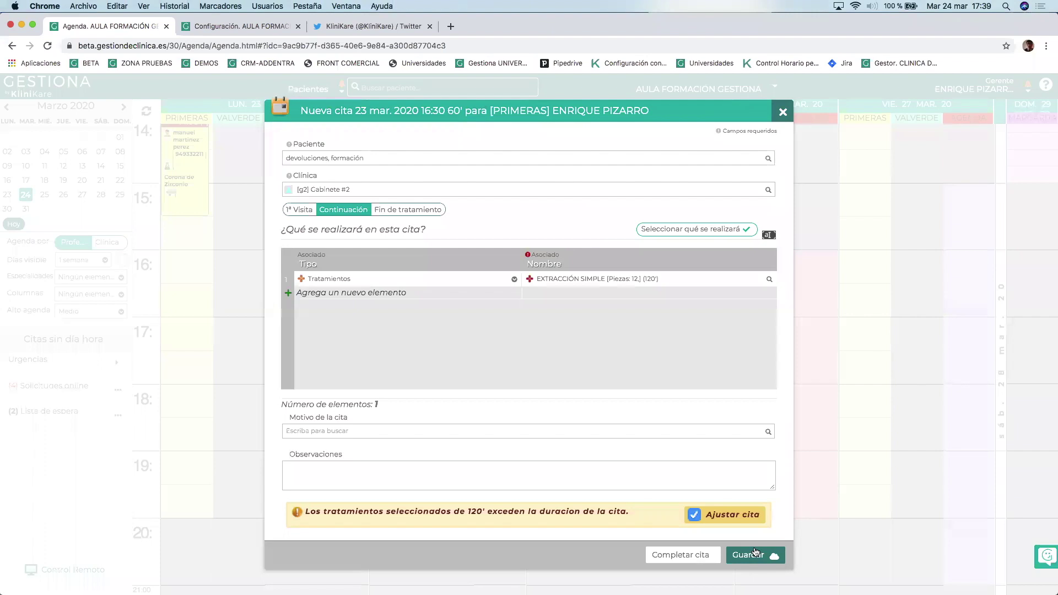
left_click(756, 554)
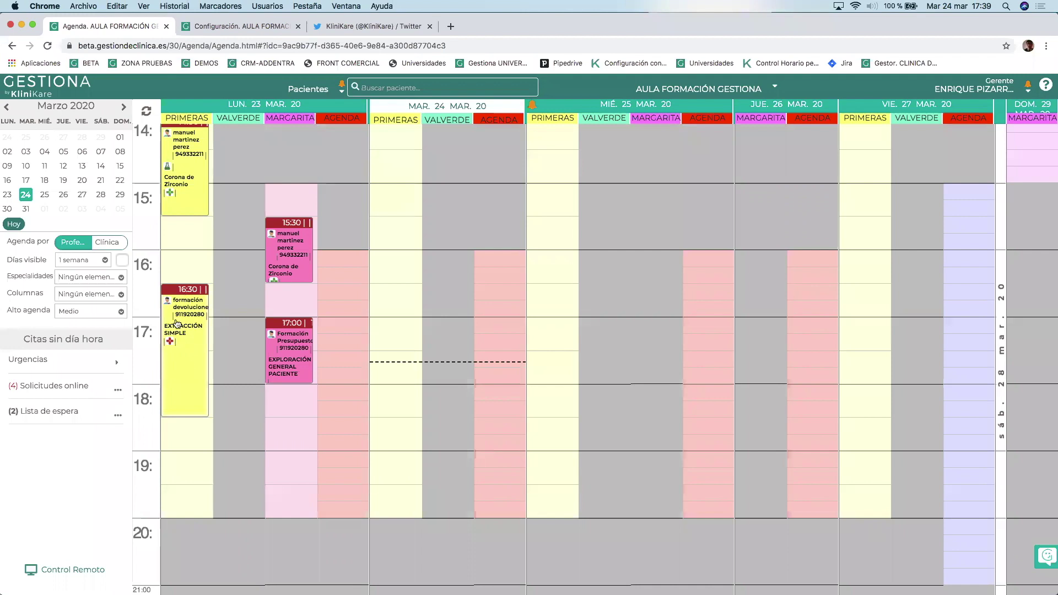
mouse_move(184, 342)
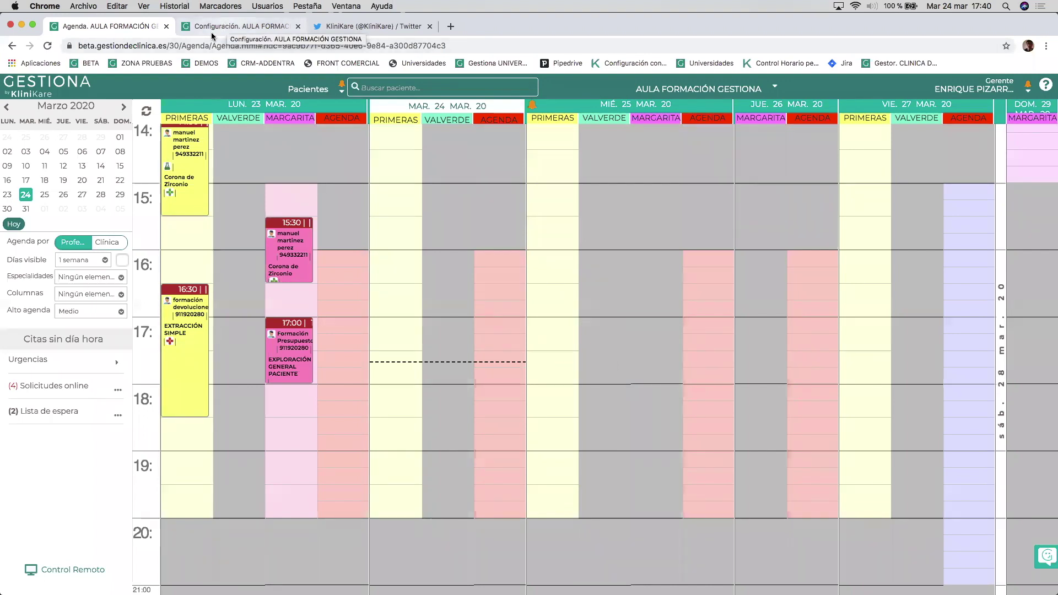
Create and save a Responsable de Clínica professional named 'un dia' with surname 'al mes'.
left_click(225, 27)
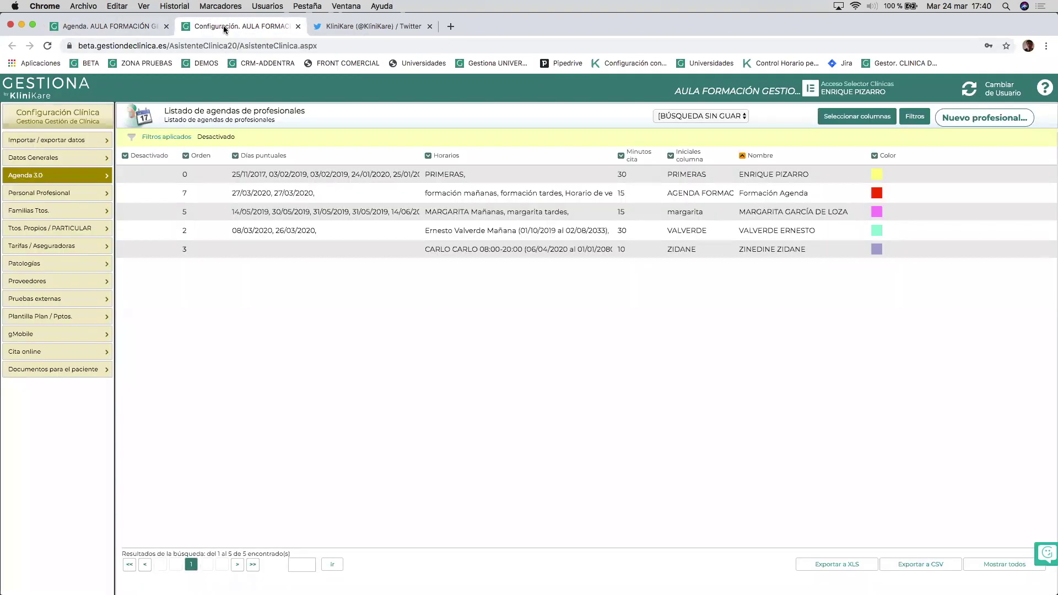
left_click(35, 193)
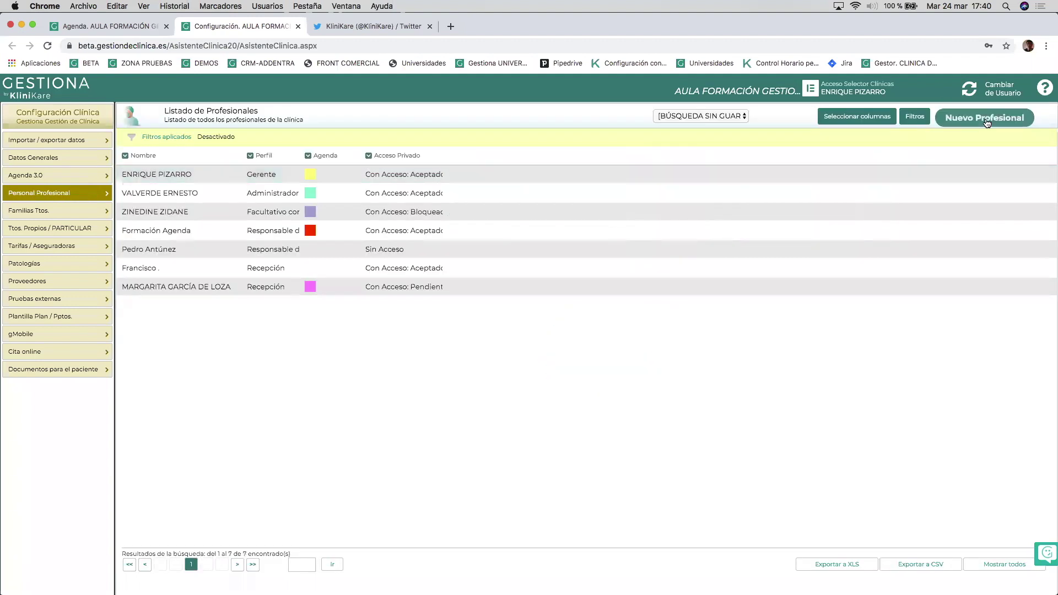
left_click(975, 118)
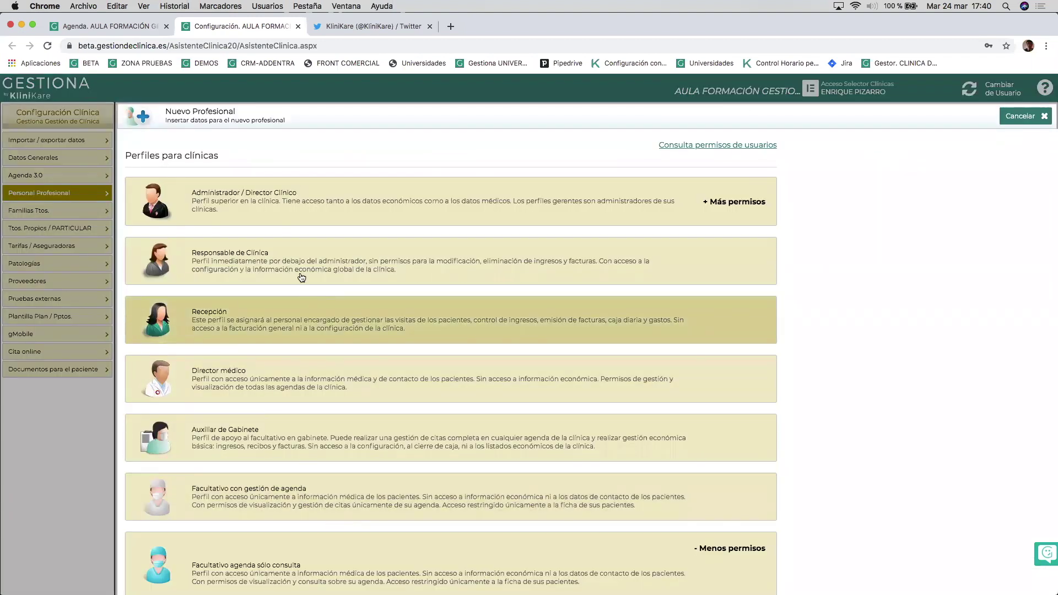
left_click(303, 257)
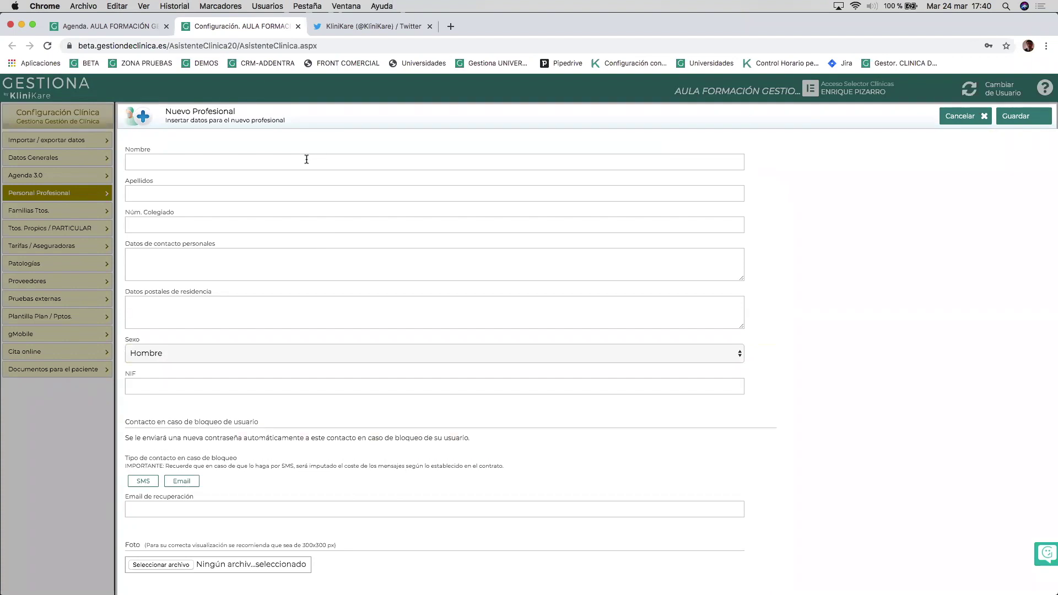
type("horario")
key("BackSpace")
key("BackSpace")
key("BackSpace")
key("BackSpace")
key("BackSpace")
key("BackSpace")
type("un dii")
type("ia")
key("Tab")
type("al mes")
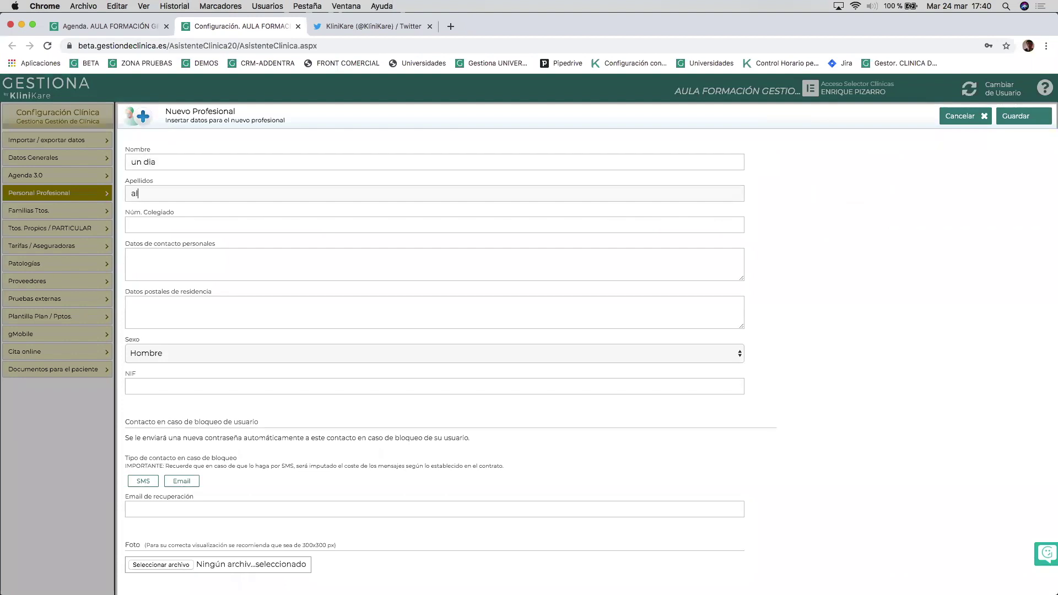
left_click(1016, 117)
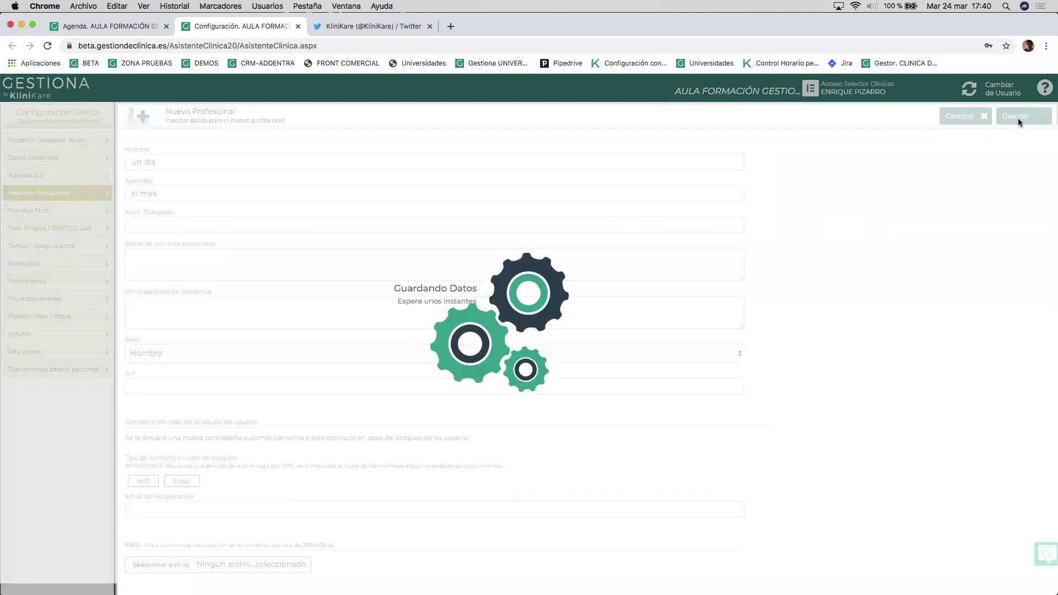
left_click(38, 173)
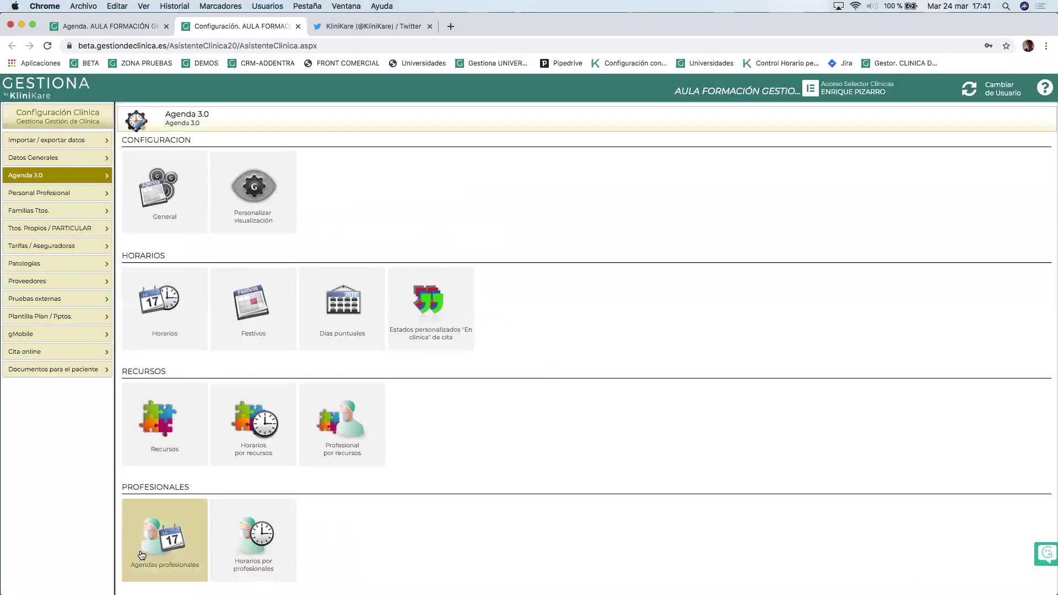
Start a new professional agenda and assign it to the 'un dia al mes' professional.
left_click(142, 550)
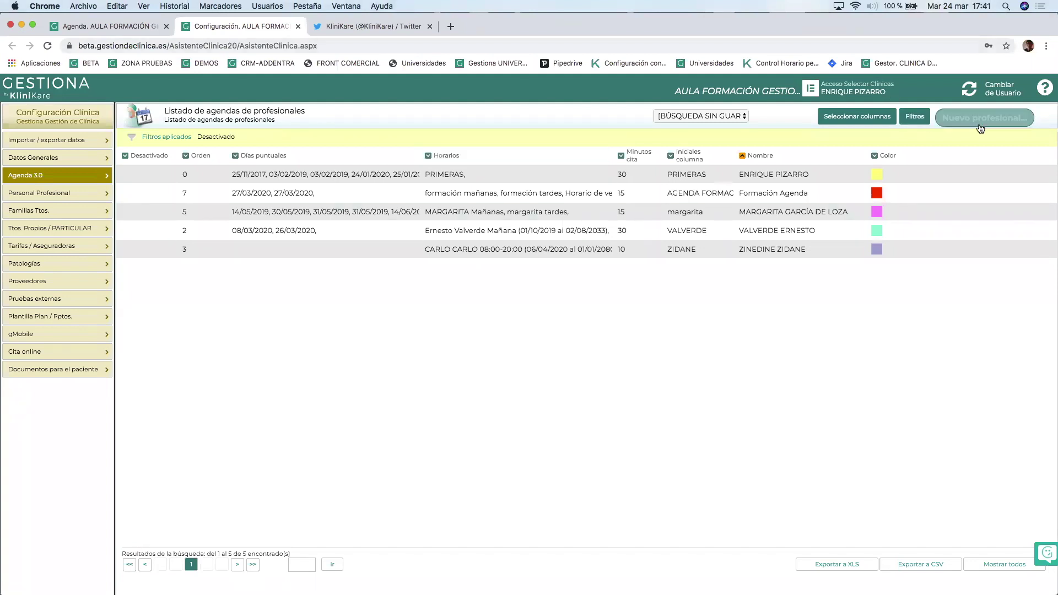
left_click(985, 121)
left_click(958, 114)
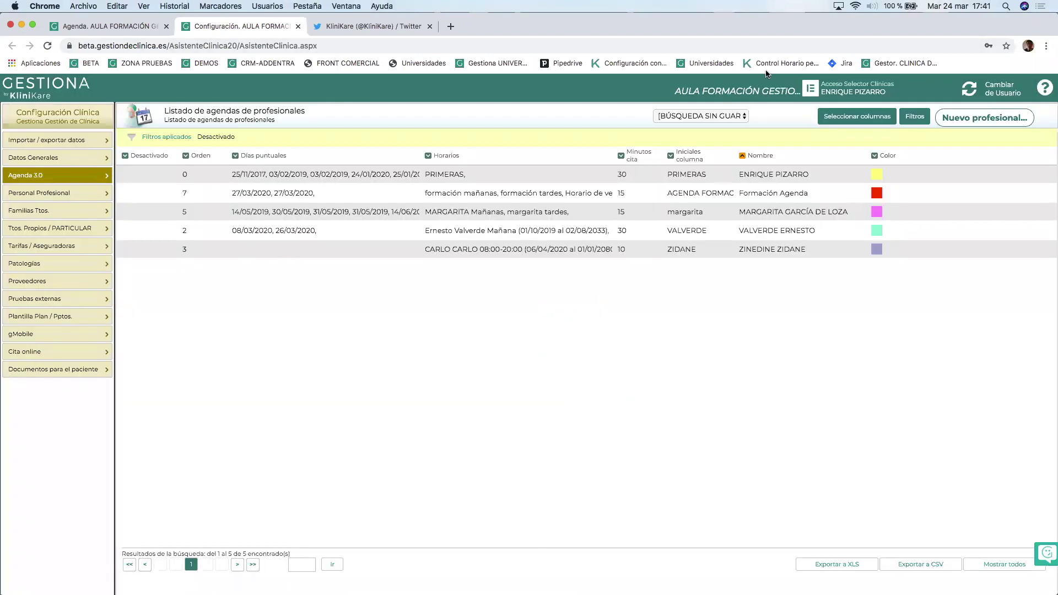
left_click(960, 125)
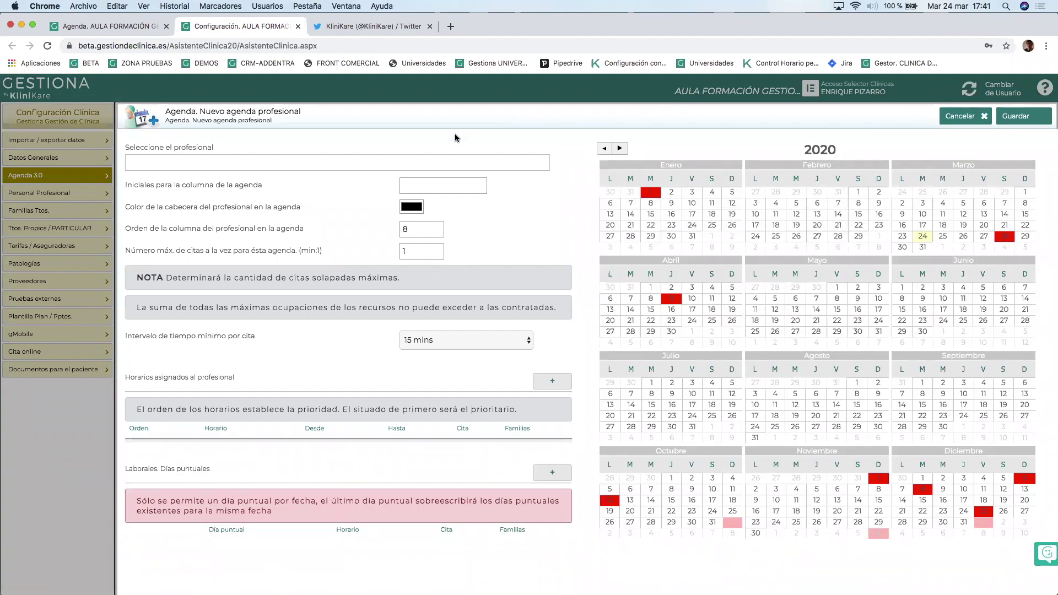
left_click(344, 163)
type("un")
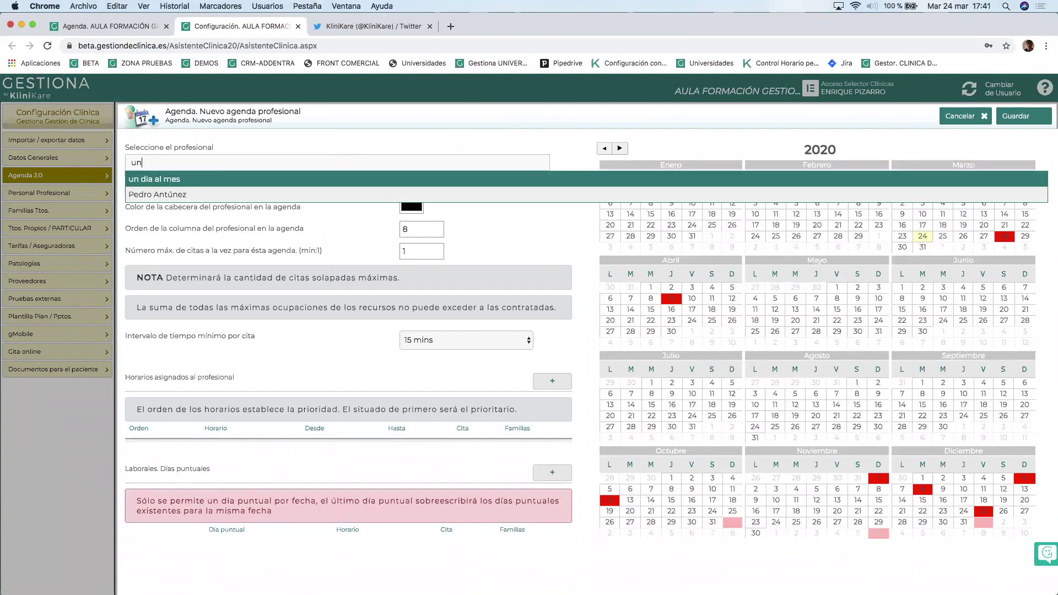
left_click(267, 179)
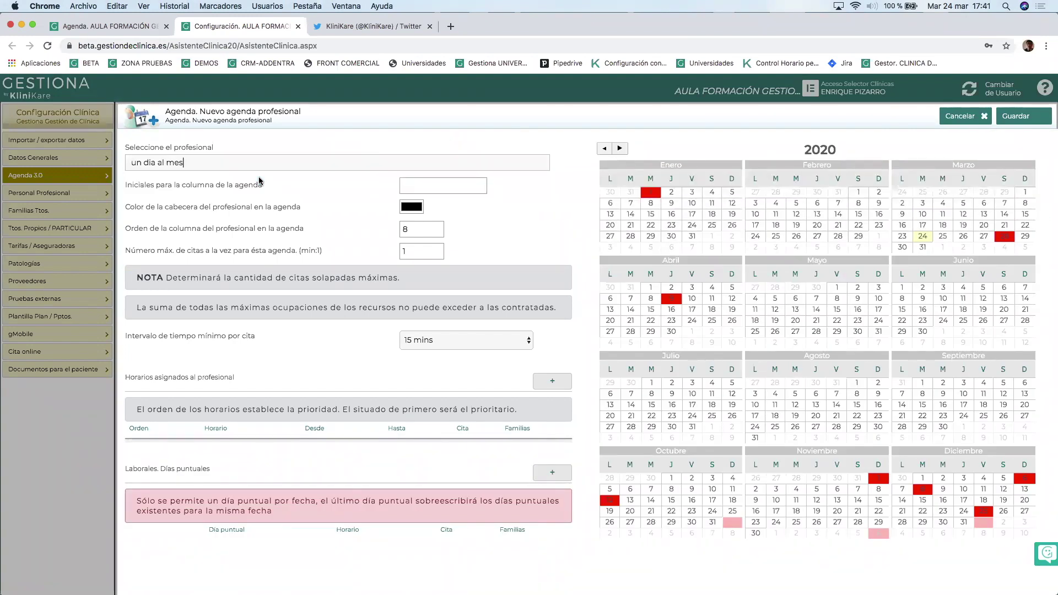
Set the agenda column initials to '1 al mes' and the header colour to pink.
left_click(438, 185)
type("1 al mes")
left_click(415, 207)
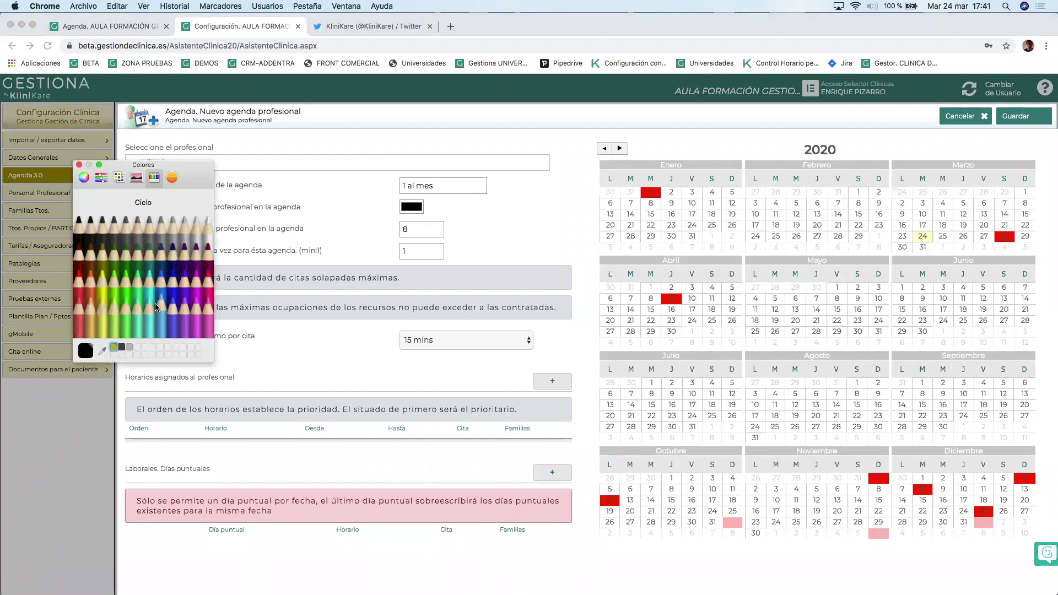
left_click(209, 329)
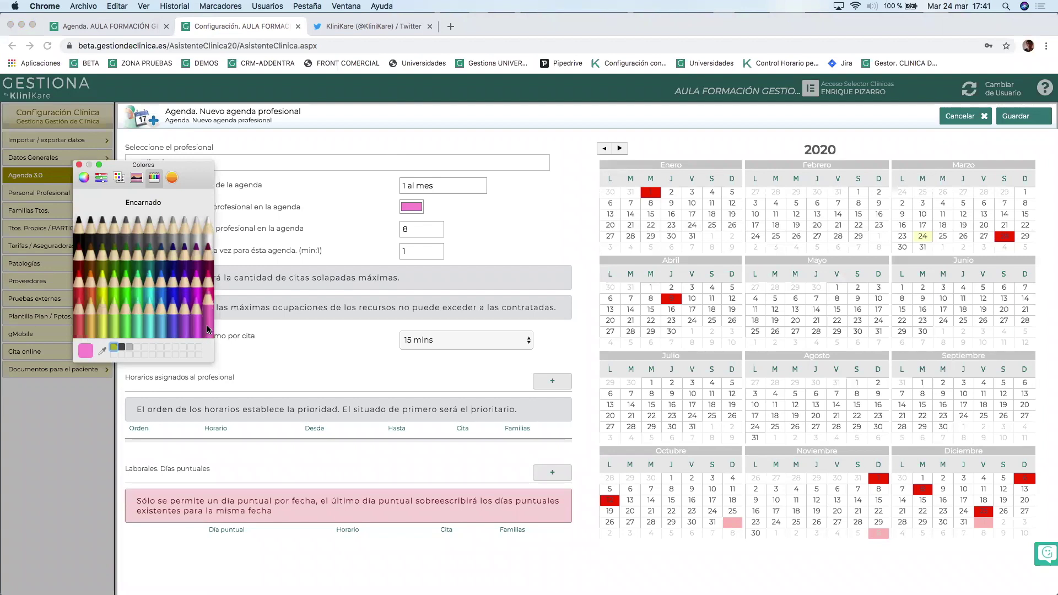
left_click(79, 165)
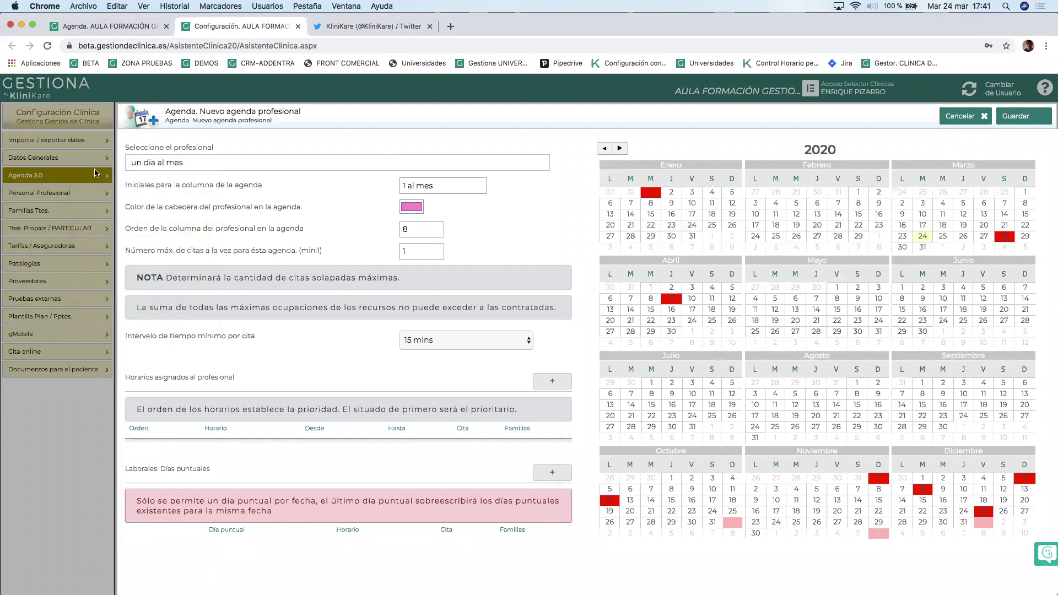
left_click(550, 378)
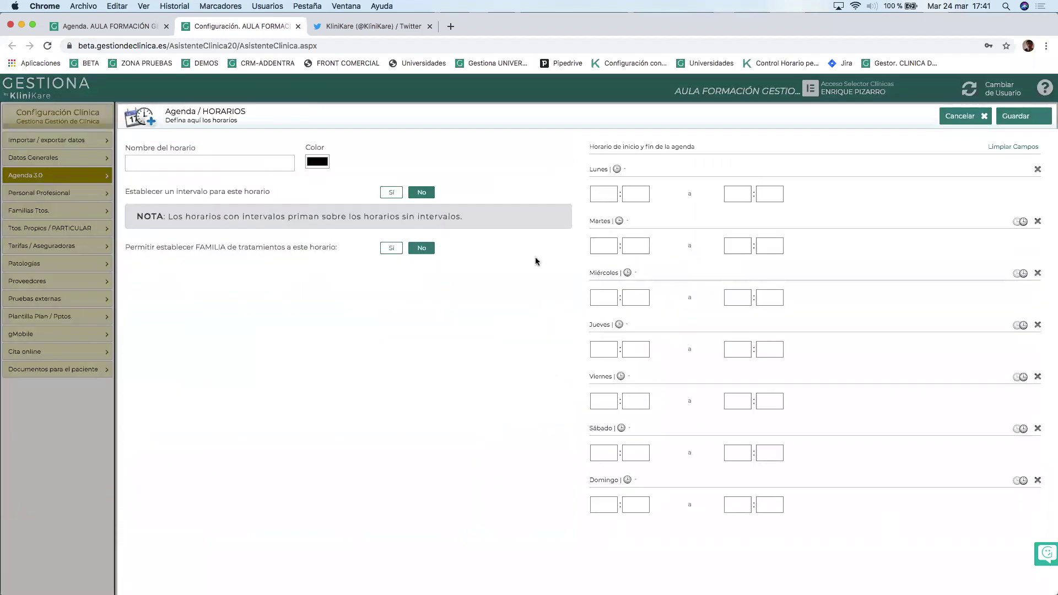
Name the new schedule 'horario 1 al mes' and give it a pink colour.
left_click(225, 160)
type("horario 1 al mes")
left_click(317, 163)
left_click(208, 324)
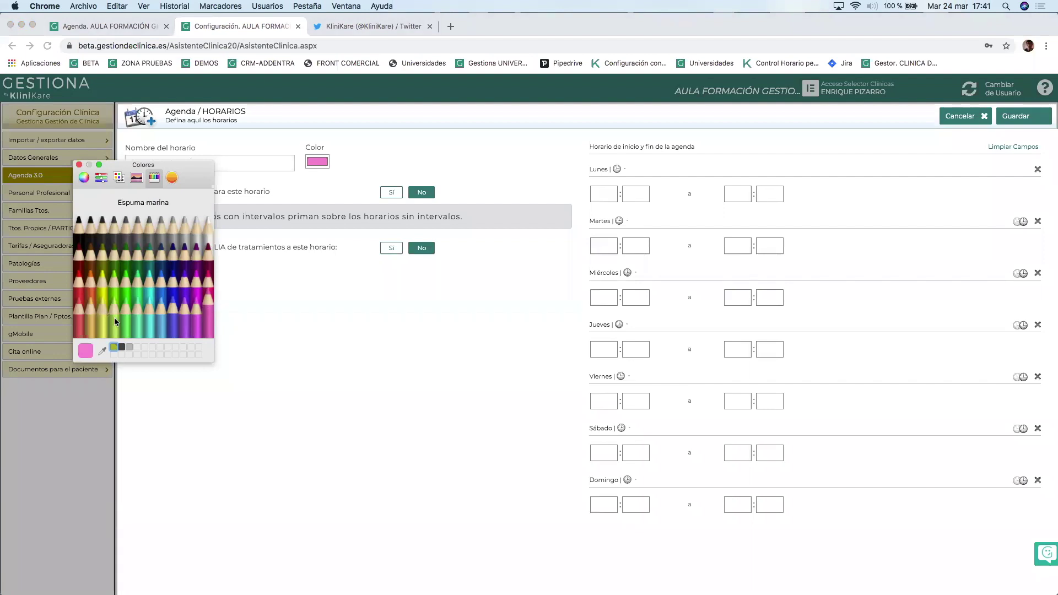
left_click(79, 165)
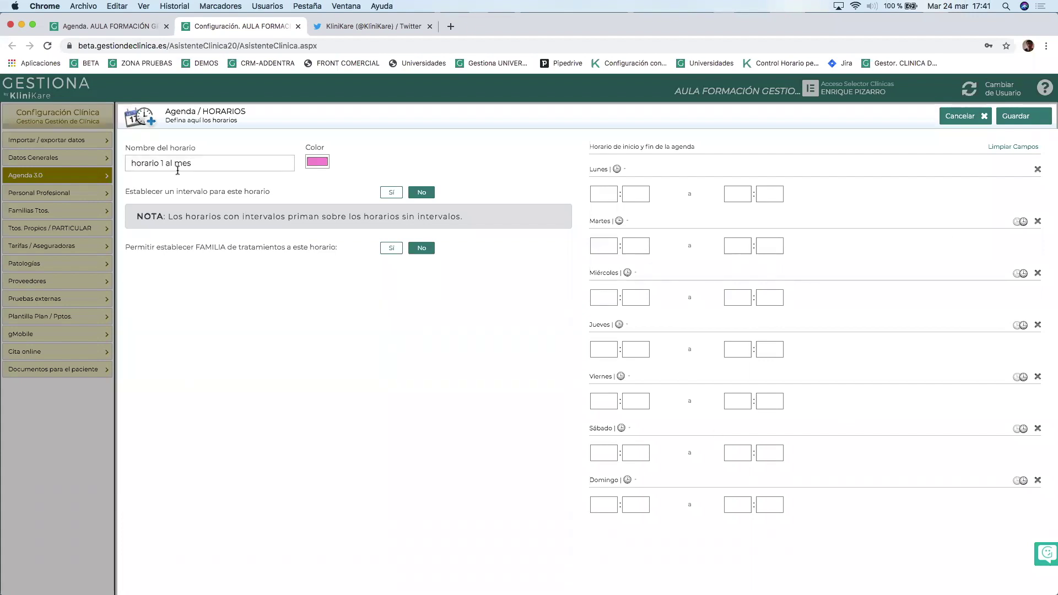
Save the schedule and agenda, then return to the weekly agenda calendar.
left_click(1017, 117)
left_click(1016, 118)
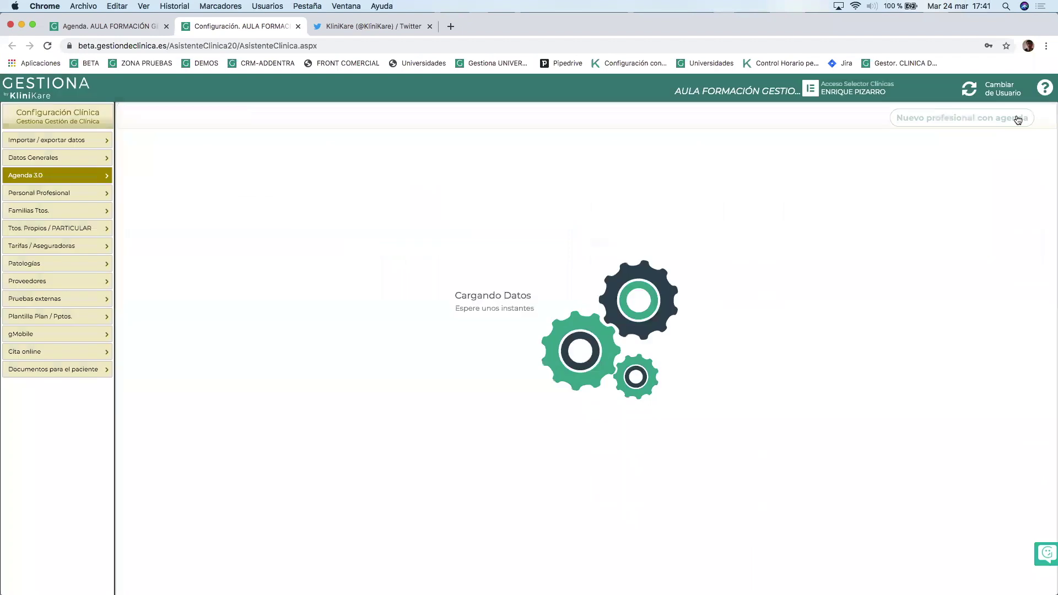
left_click(955, 115)
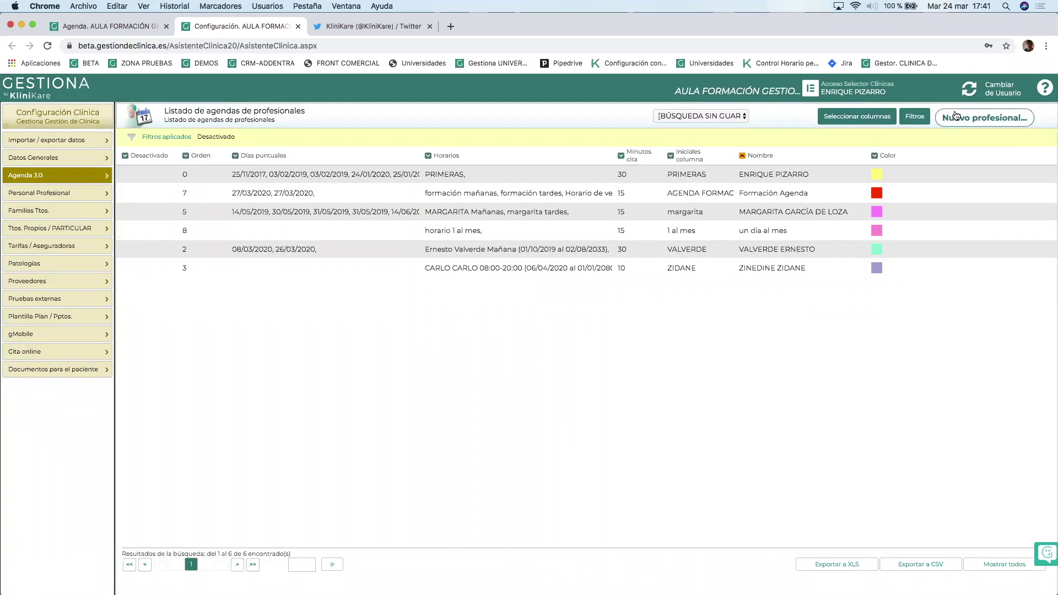
left_click(104, 27)
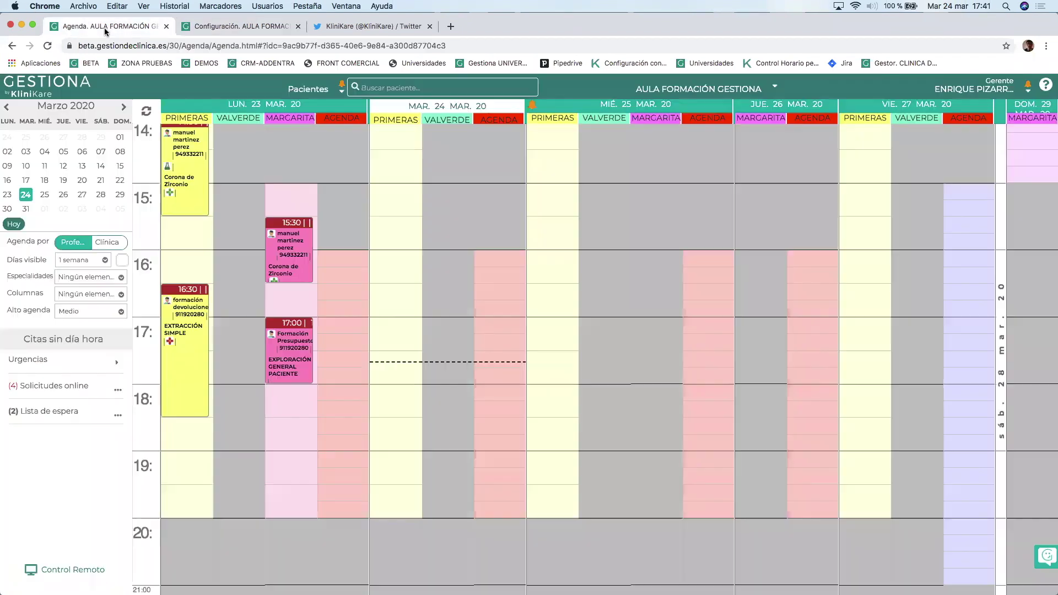
Reload the agenda and select '[1 al mes] un dia al mes' in the Abrir/Cerrar día form.
left_click(48, 47)
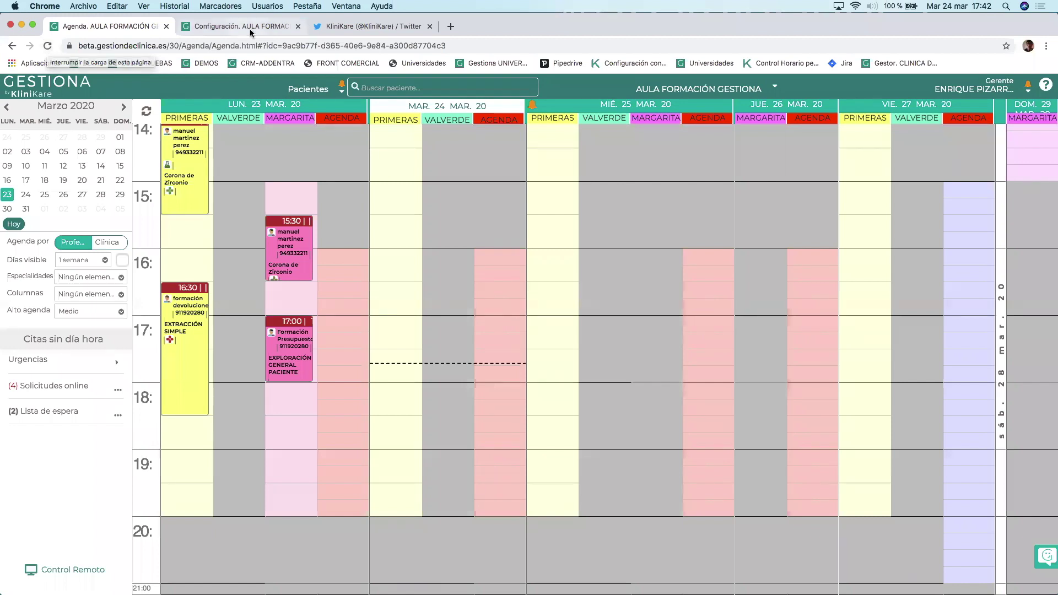
left_click(632, 106)
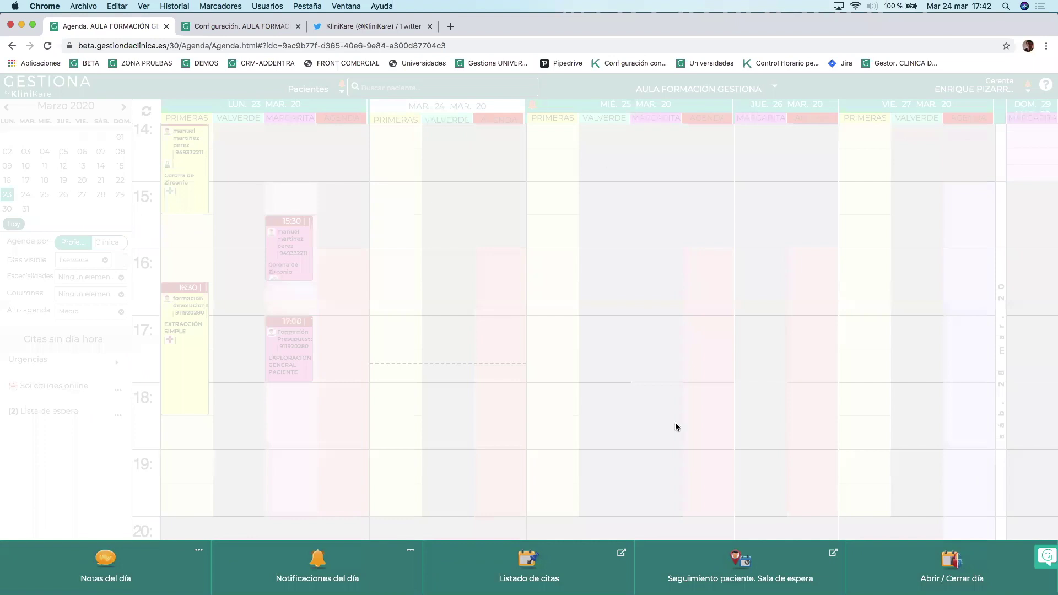
left_click(916, 566)
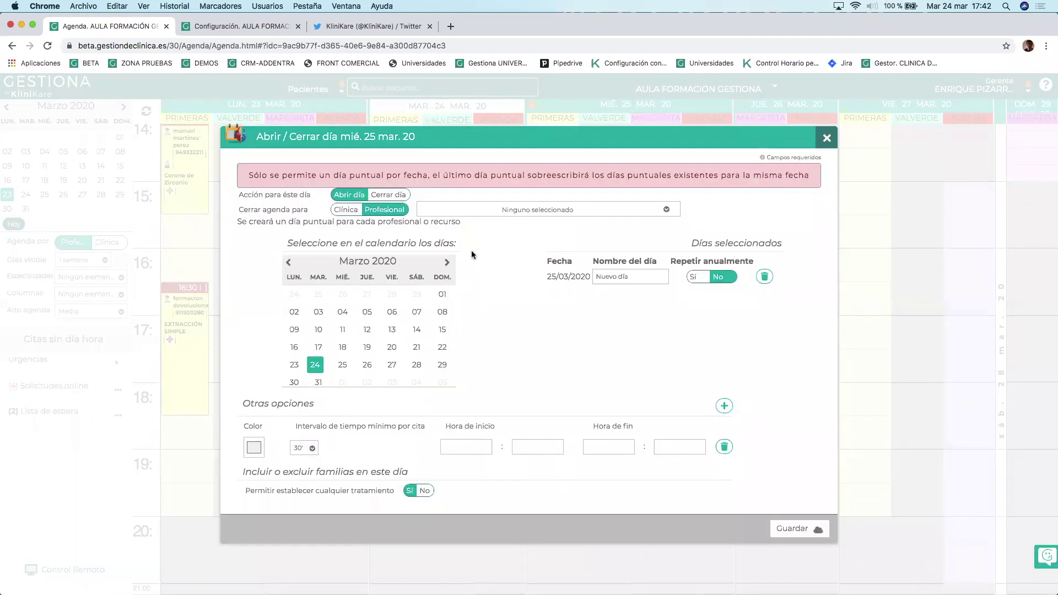
left_click(466, 215)
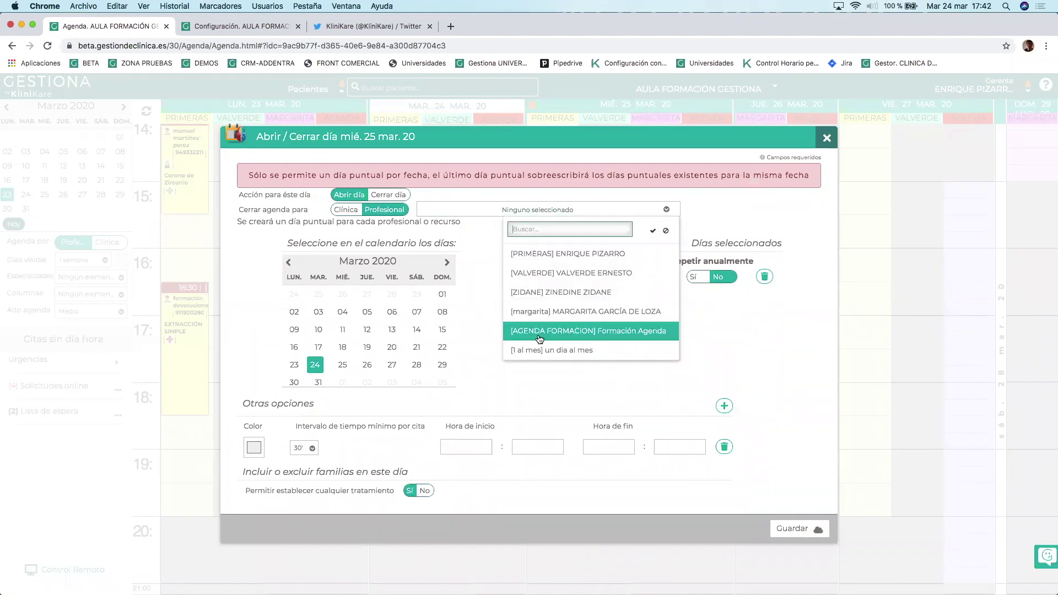
left_click(585, 349)
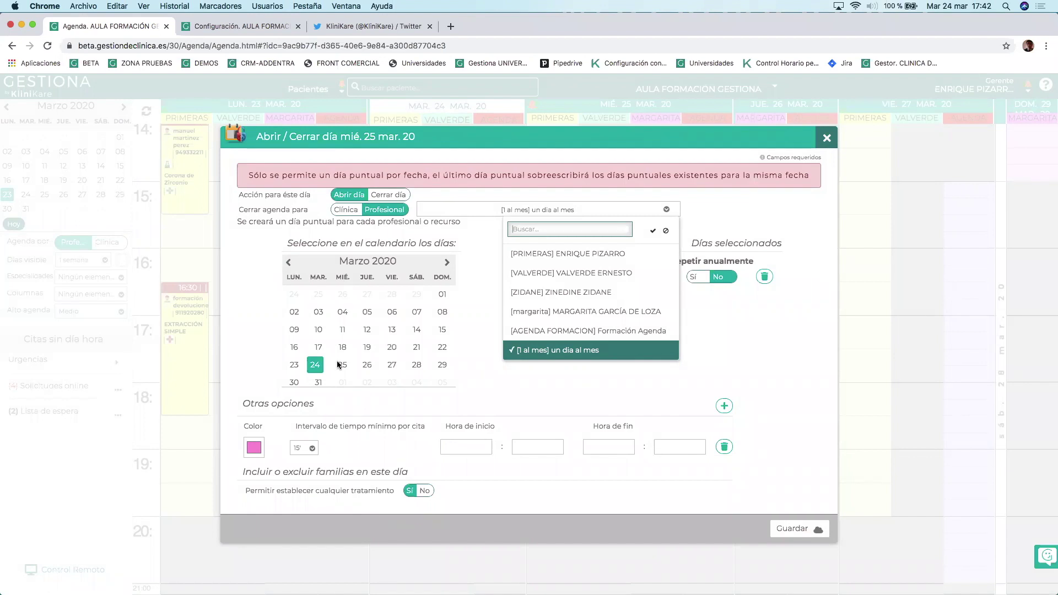
Add 22 April 2020 as an opening day from 10:00 to 18:00 and save.
left_click(446, 266)
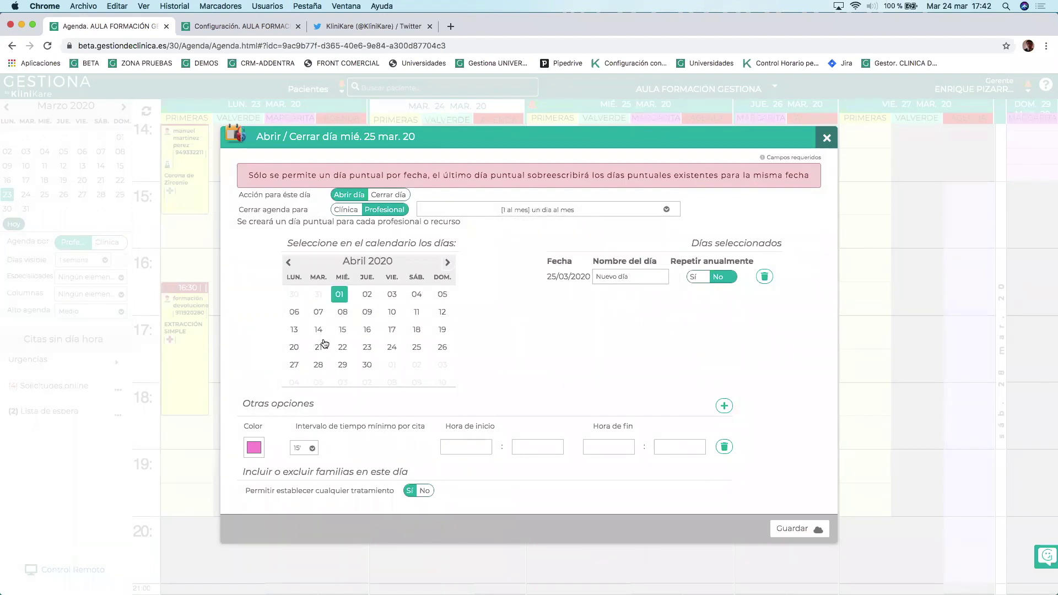
left_click(349, 346)
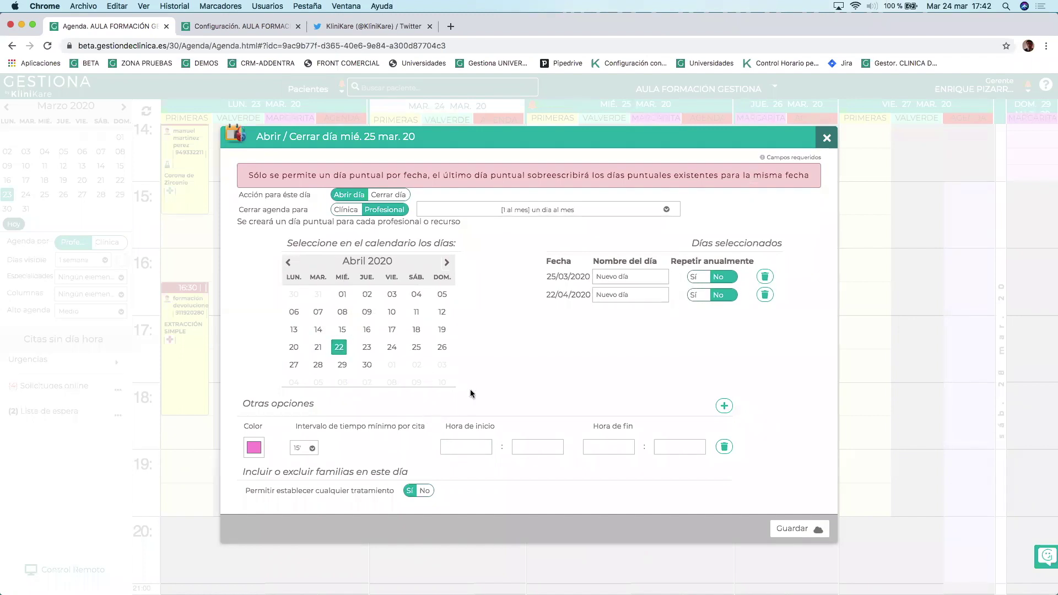
left_click(459, 446)
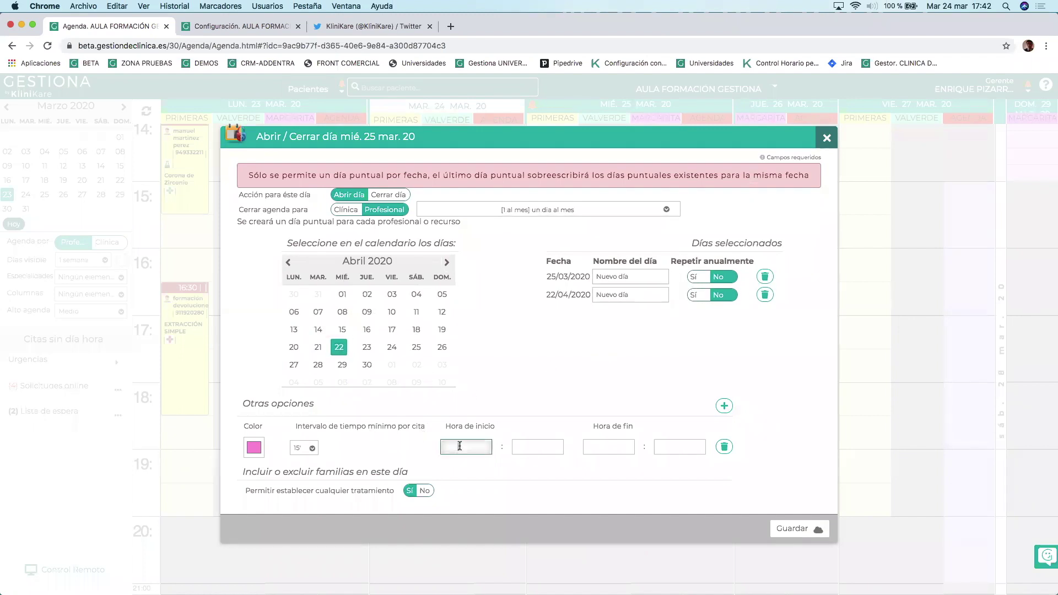
type("1")
key("Tab")
key("Tab")
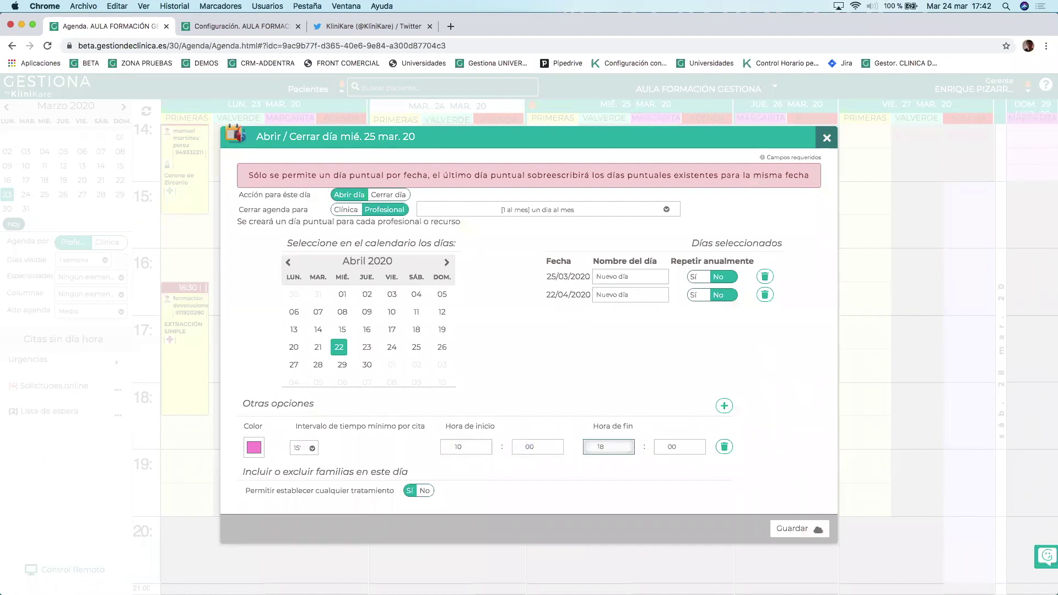
left_click(802, 530)
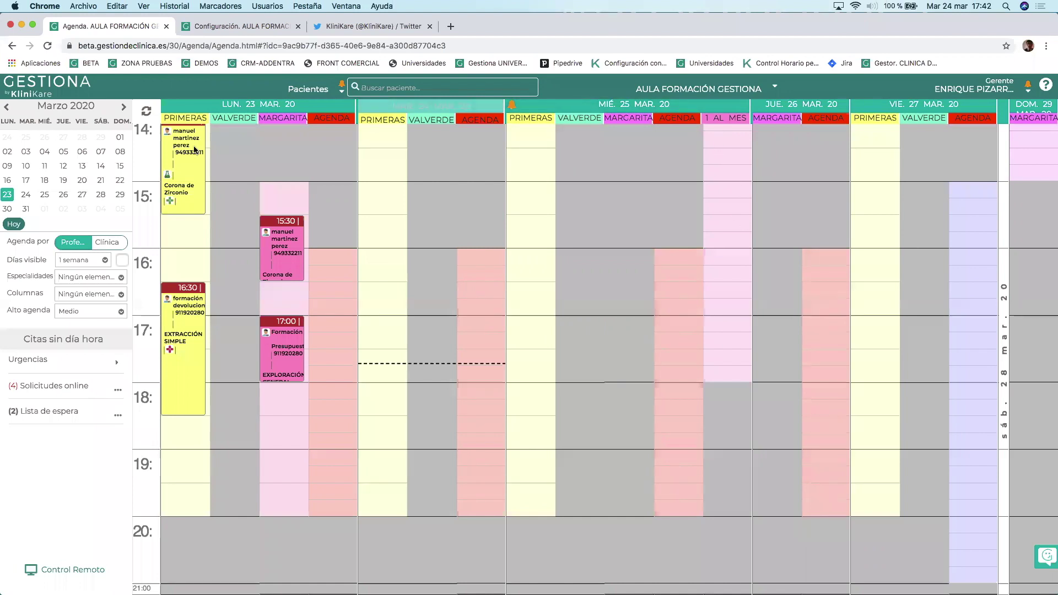
Show the week of 30 March 2020, then move the calendar to April 2020 and the week of 20 April.
left_click(8, 209)
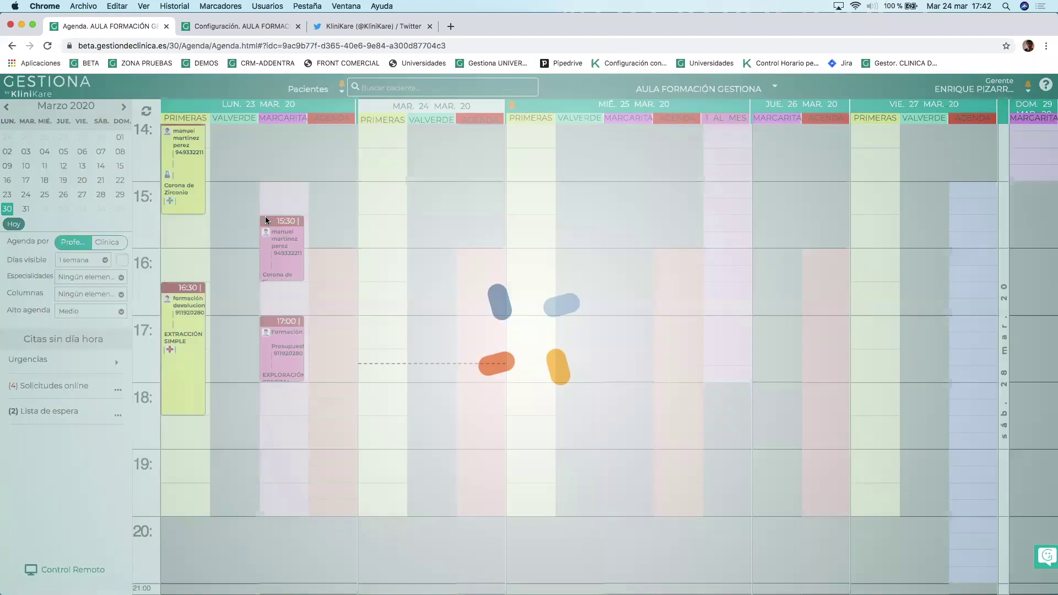
mouse_move(455, 220)
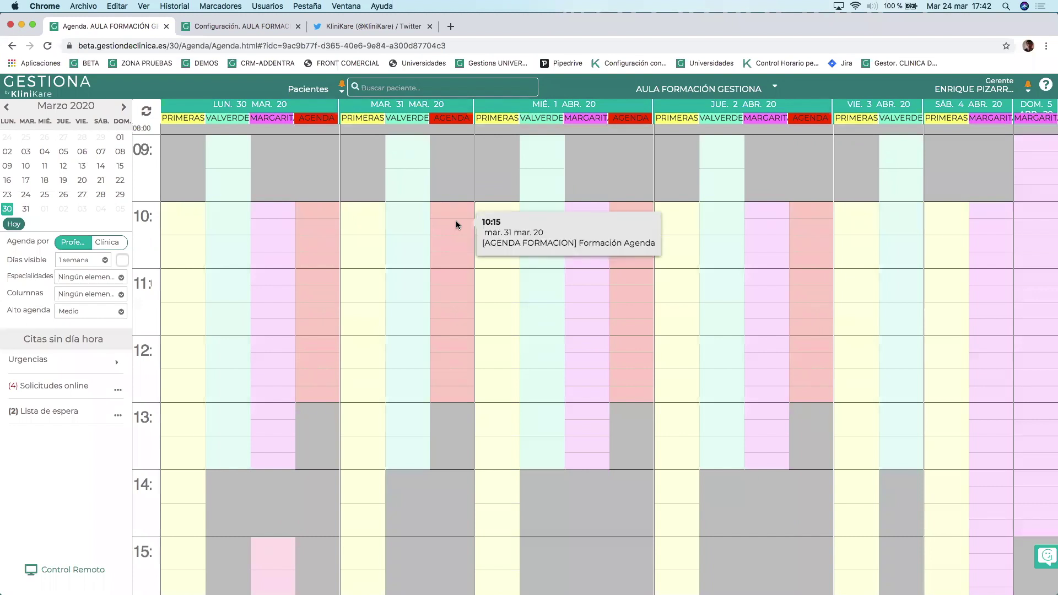
left_click(122, 107)
left_click(8, 180)
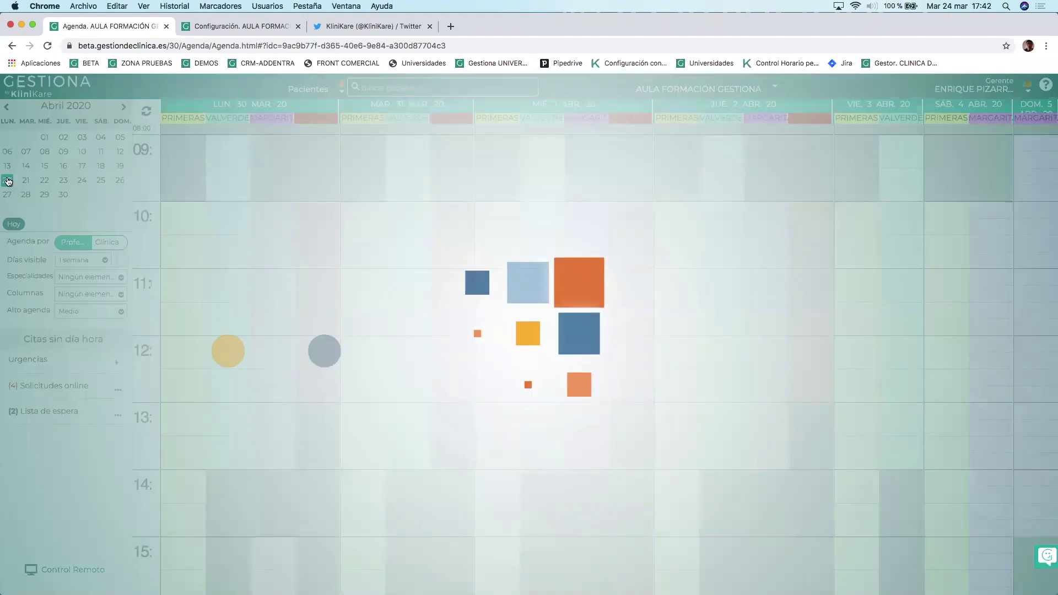